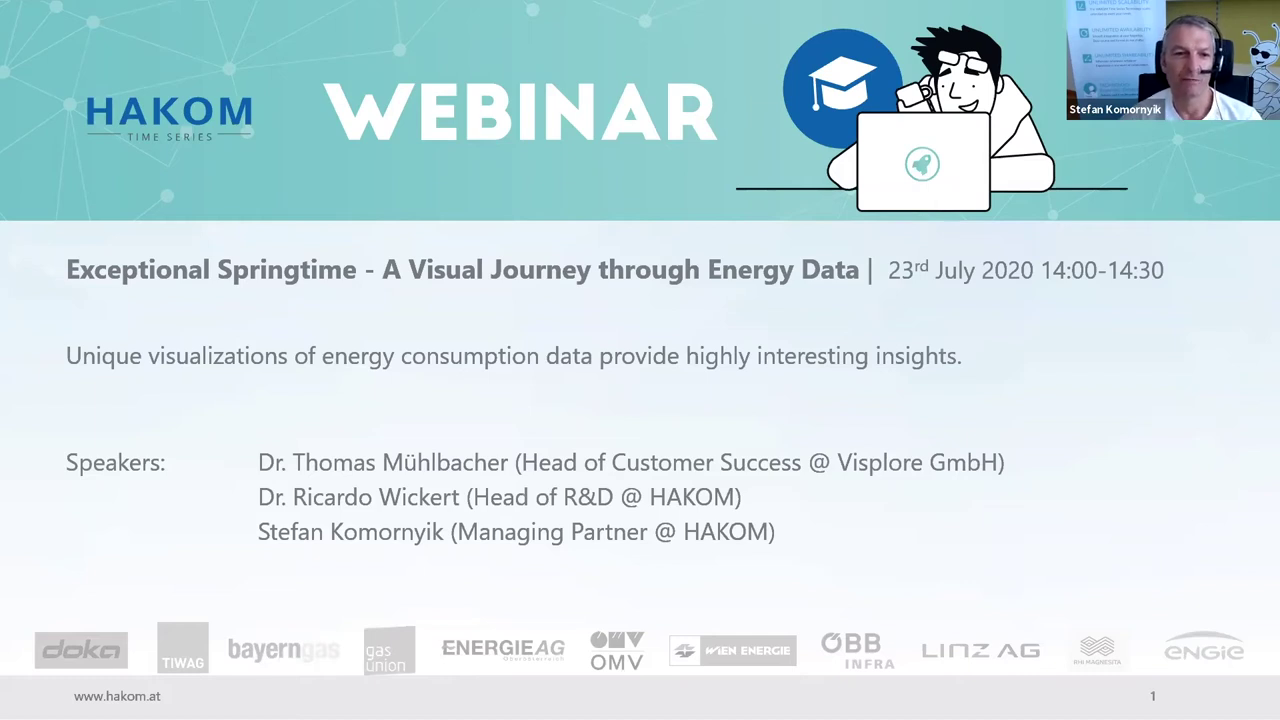
key("Right")
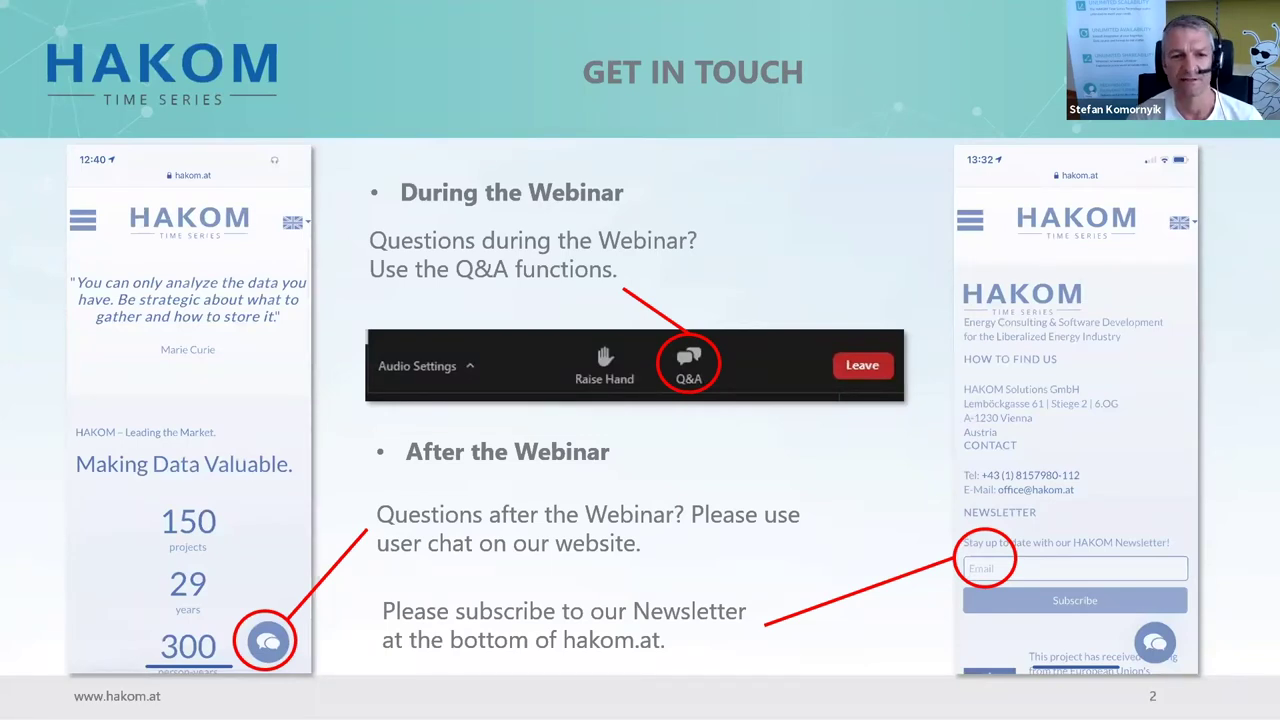
key("Right")
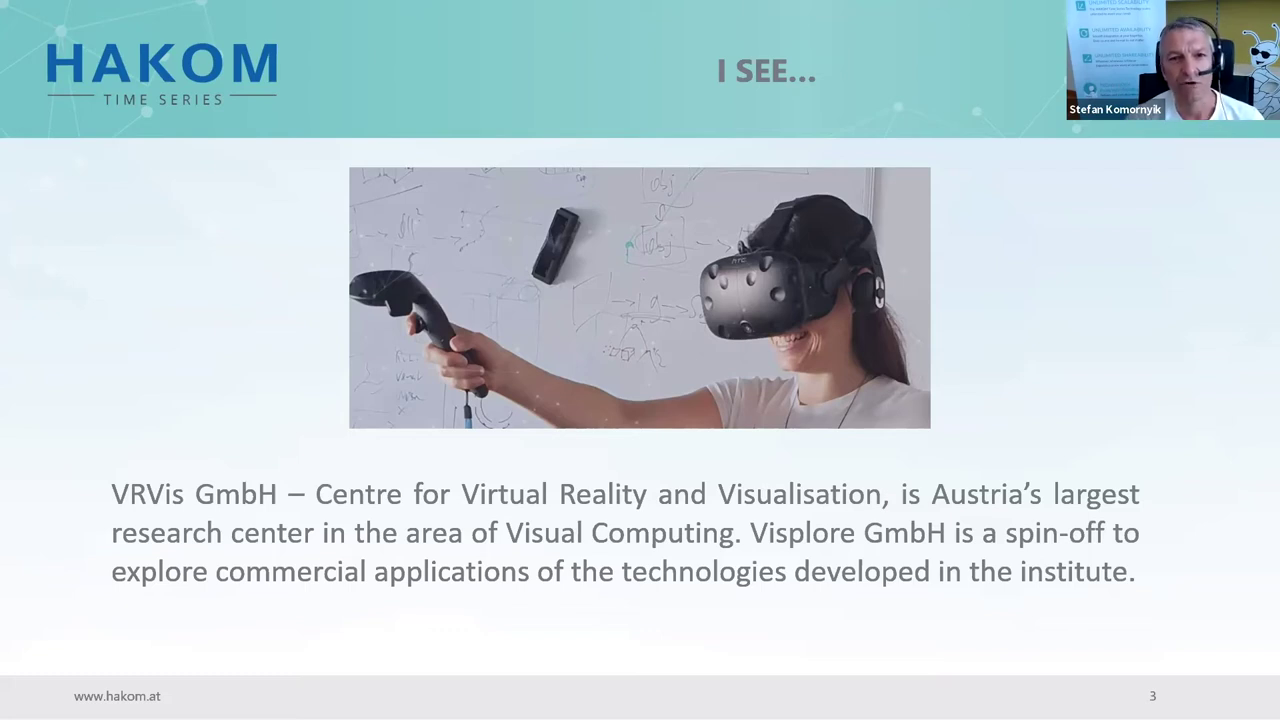
key("Right")
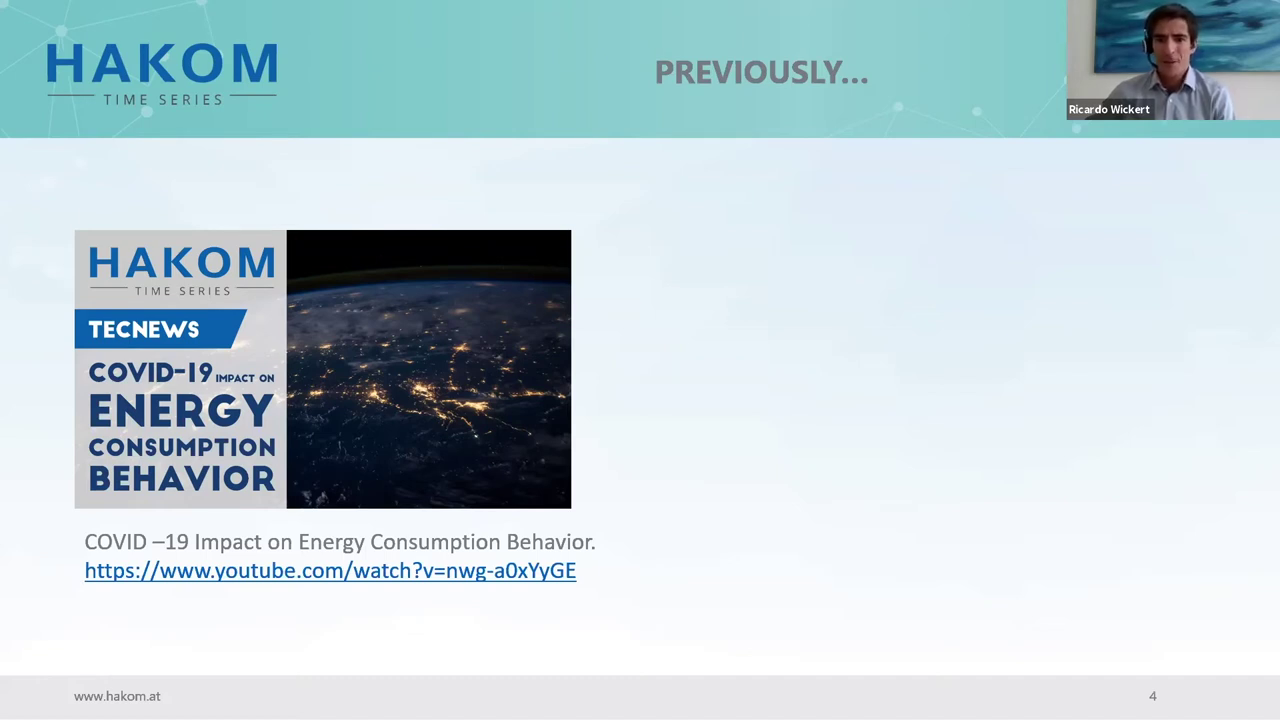
key("Right")
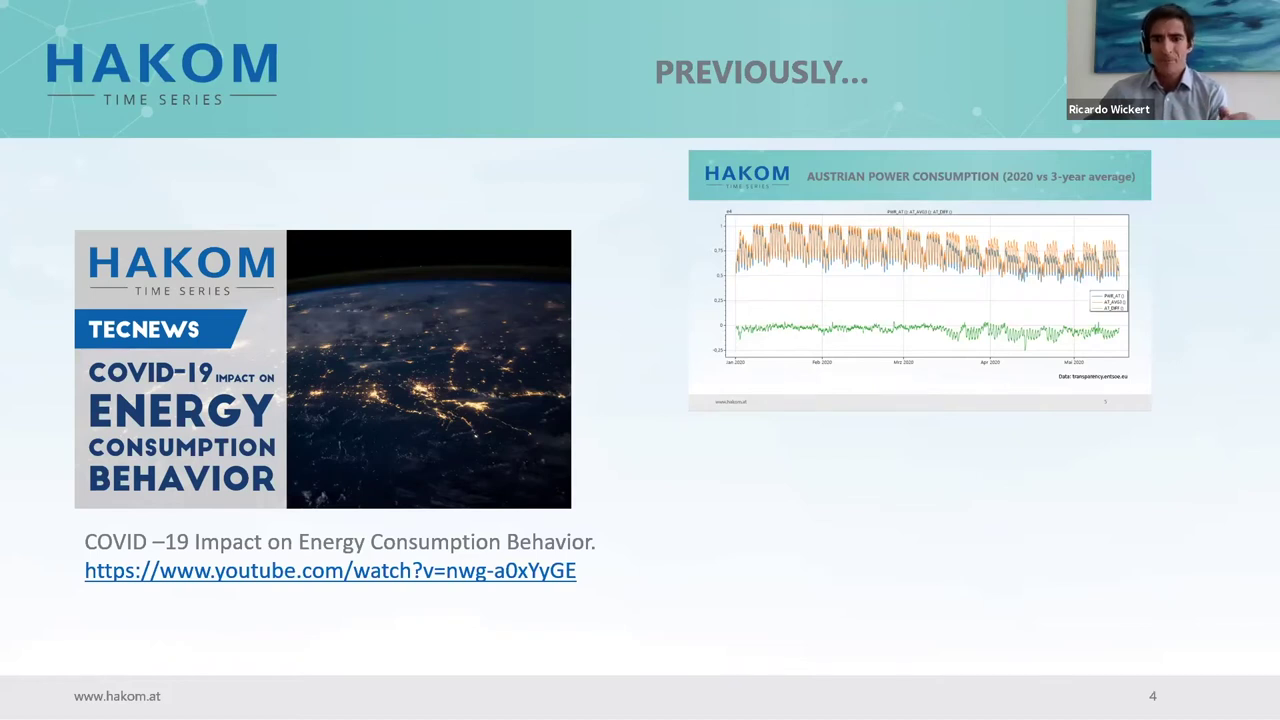
key("Right")
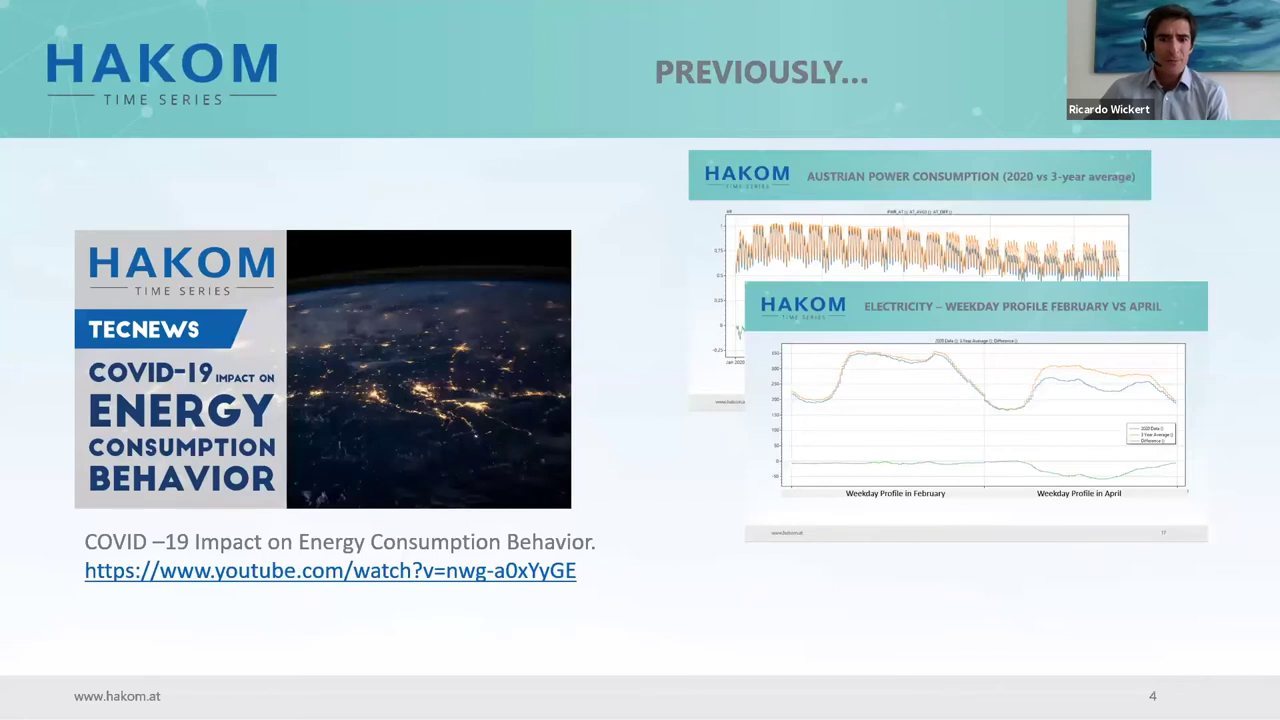
key("Right")
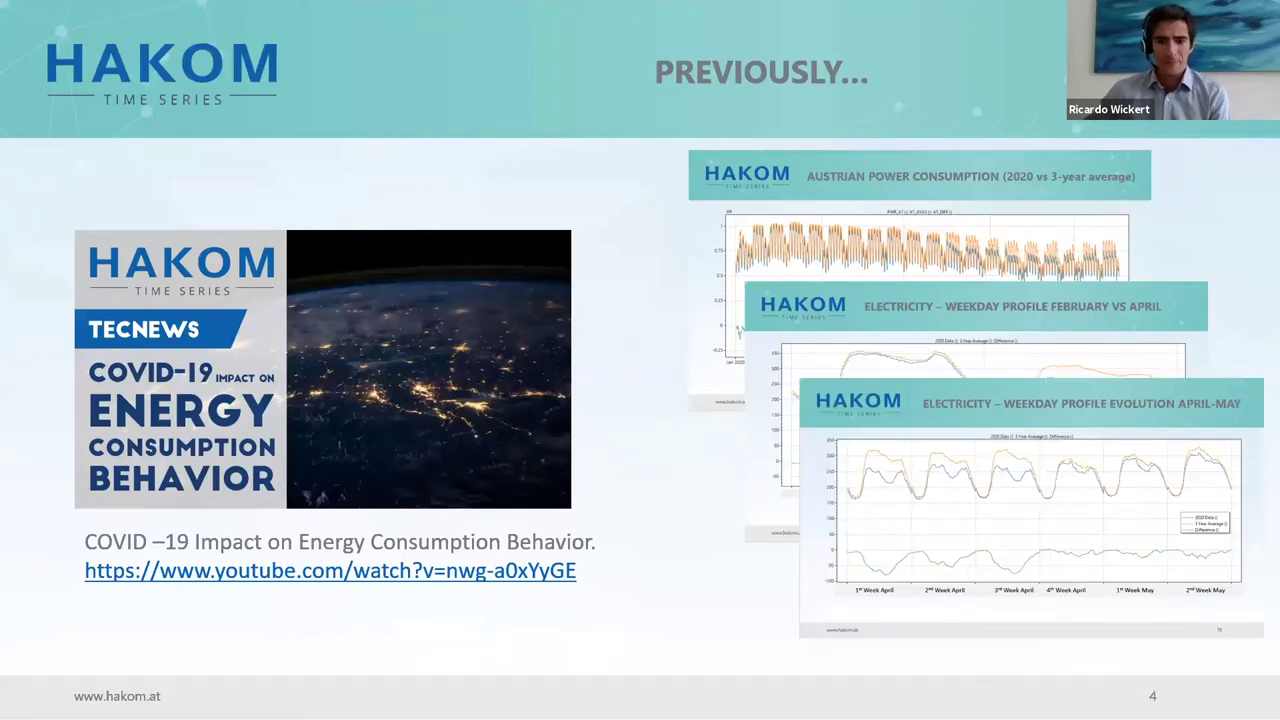
key("Right")
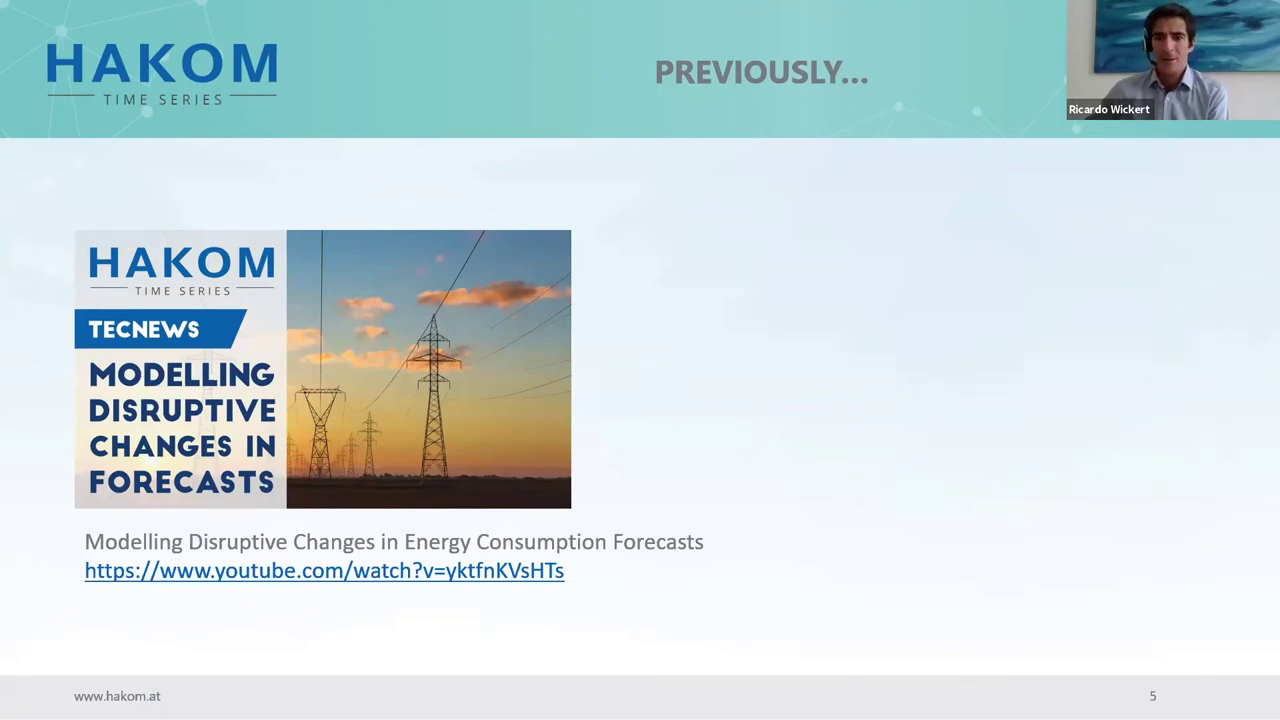
key("Right")
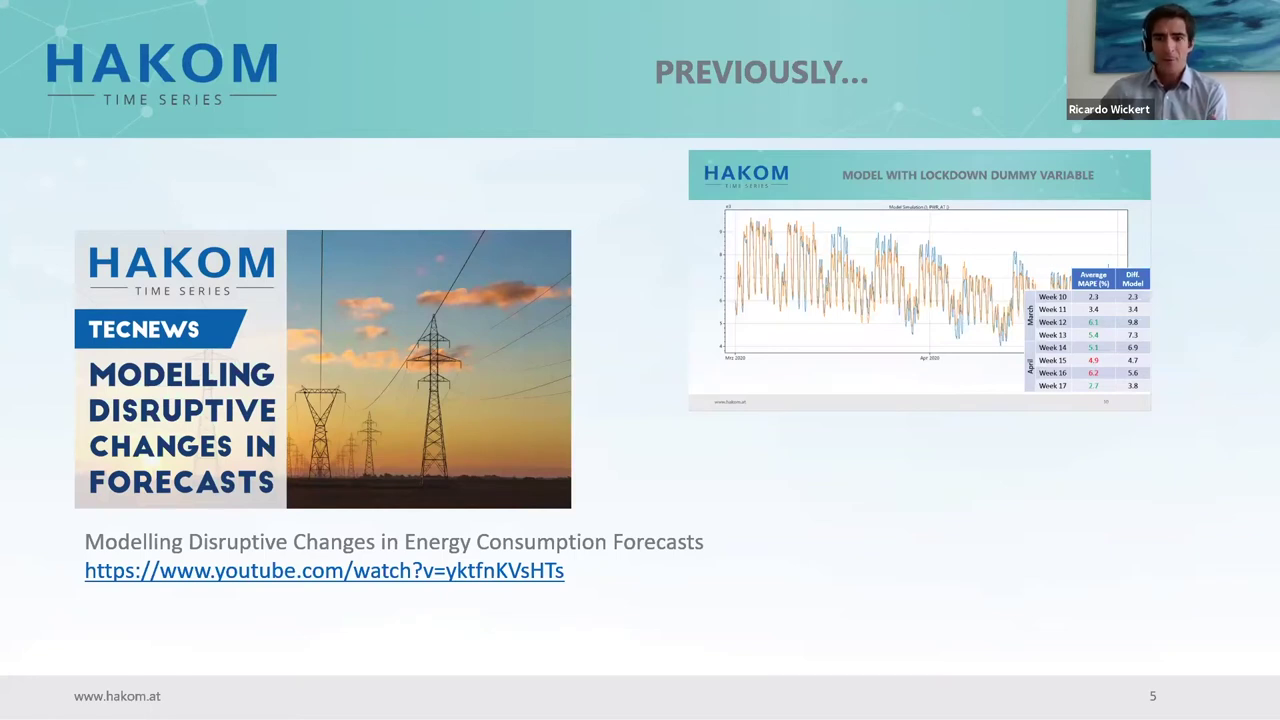
key("Right")
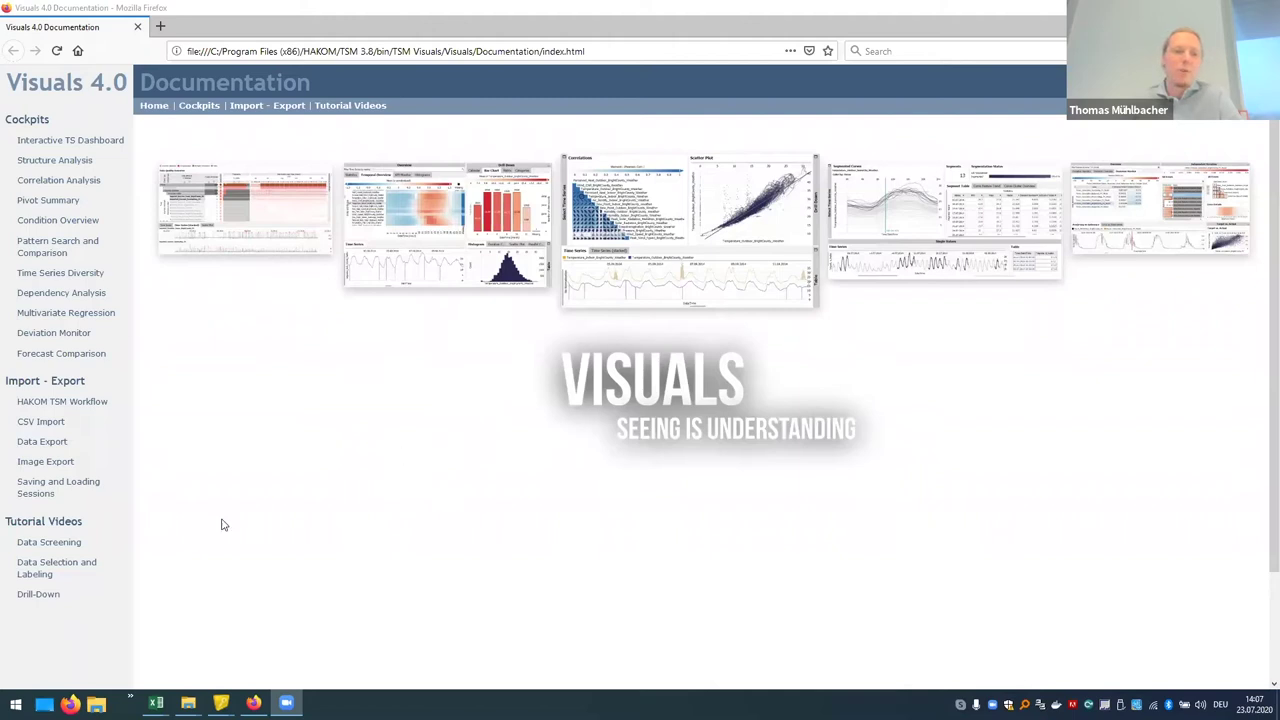
- Switch to the Data1 workbook in Excel and look over the loaded power consumption and temperature time series
mouse_move(156, 703)
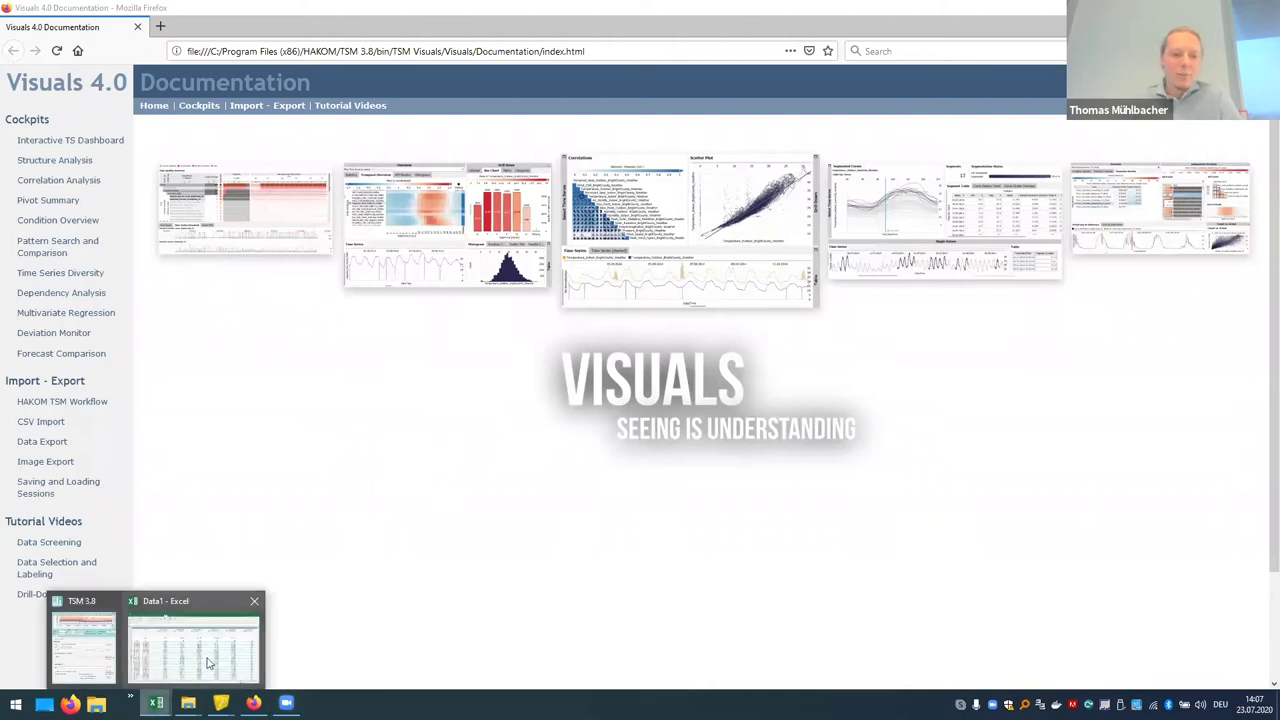
left_click(206, 656)
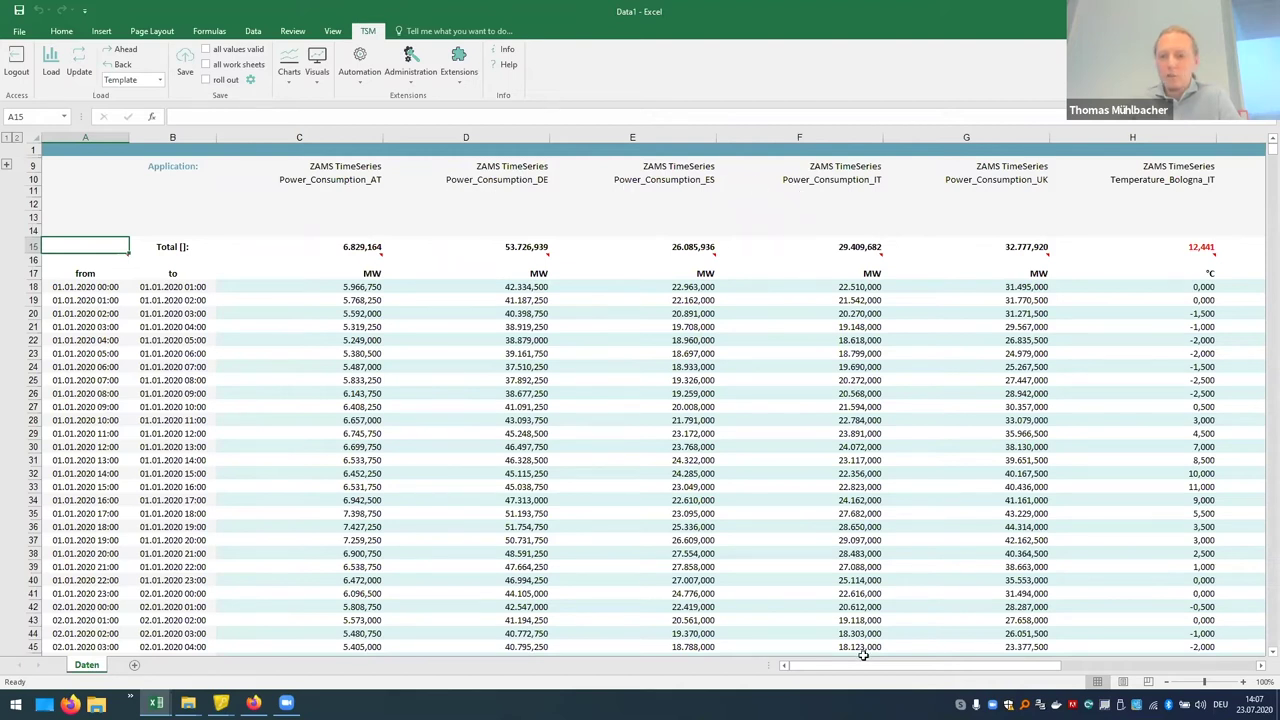
mouse_move(872, 667)
left_mouse_down()
mouse_move(985, 670)
mouse_move(857, 669)
left_mouse_up()
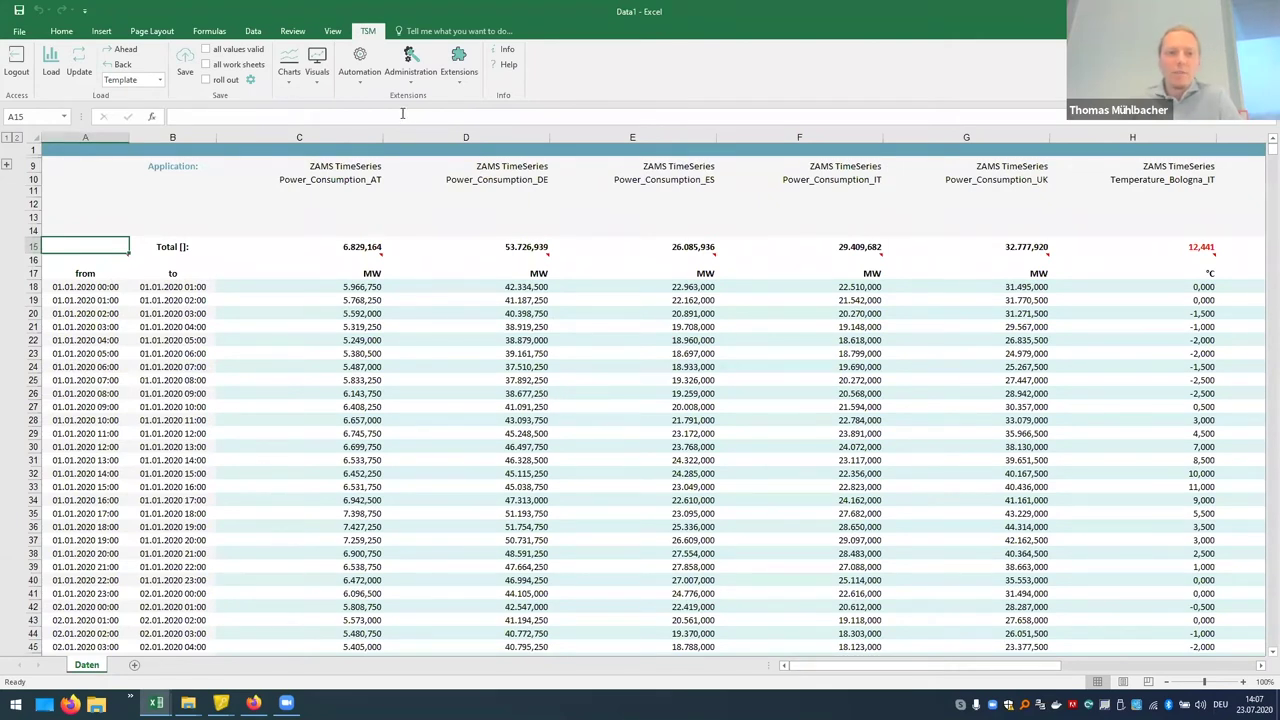
- Launch the Structure Analysis cockpit from the TSM Visuals add-in on the workbook data and accept the role assignment
left_click(318, 80)
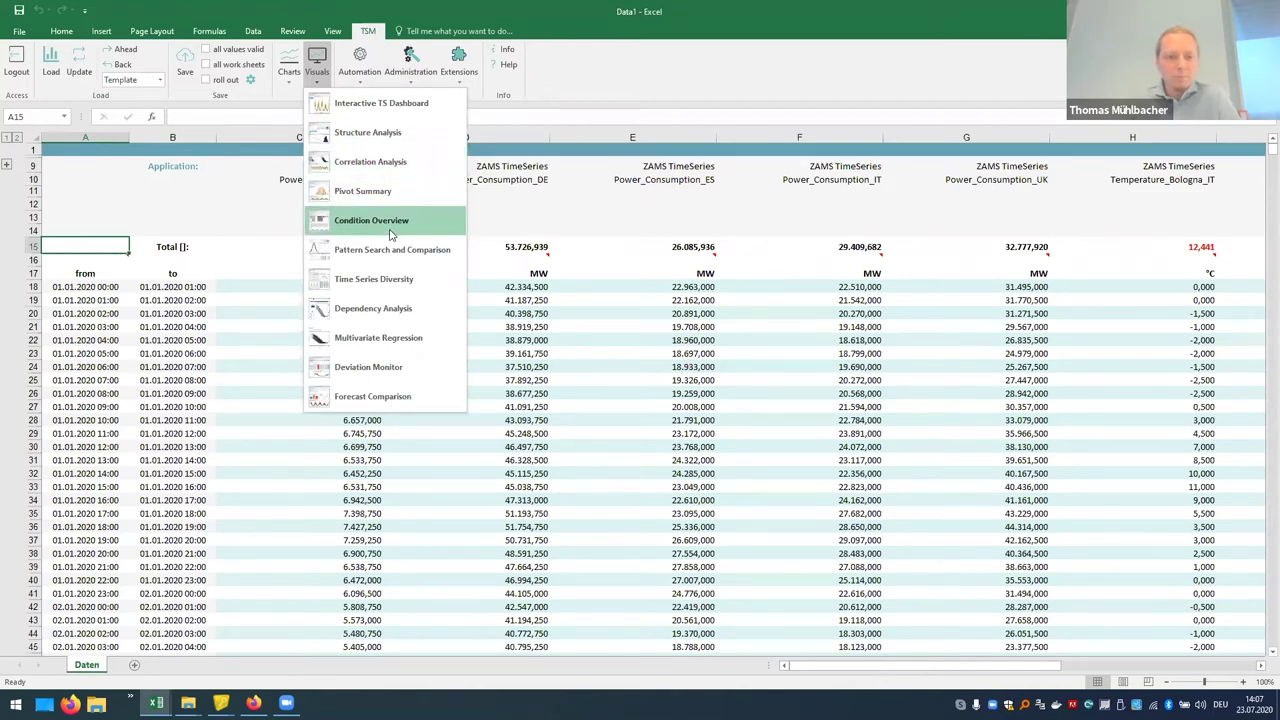
left_click(383, 135)
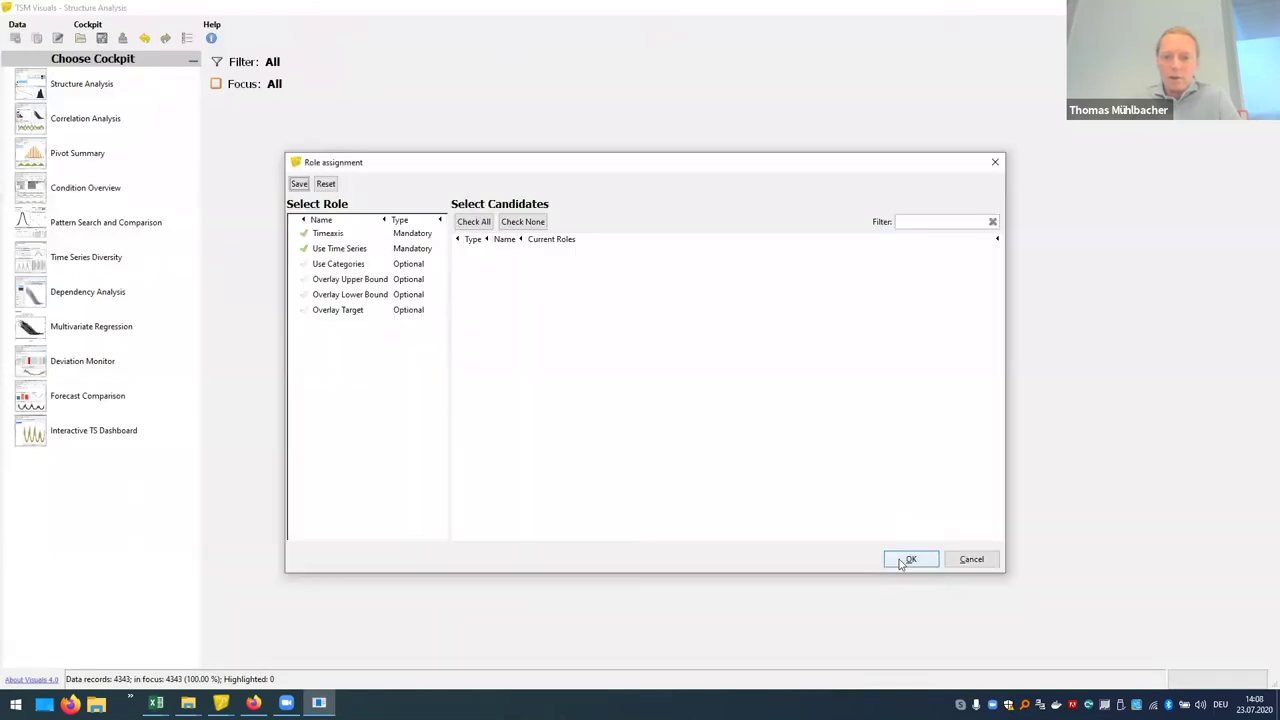
left_click(903, 556)
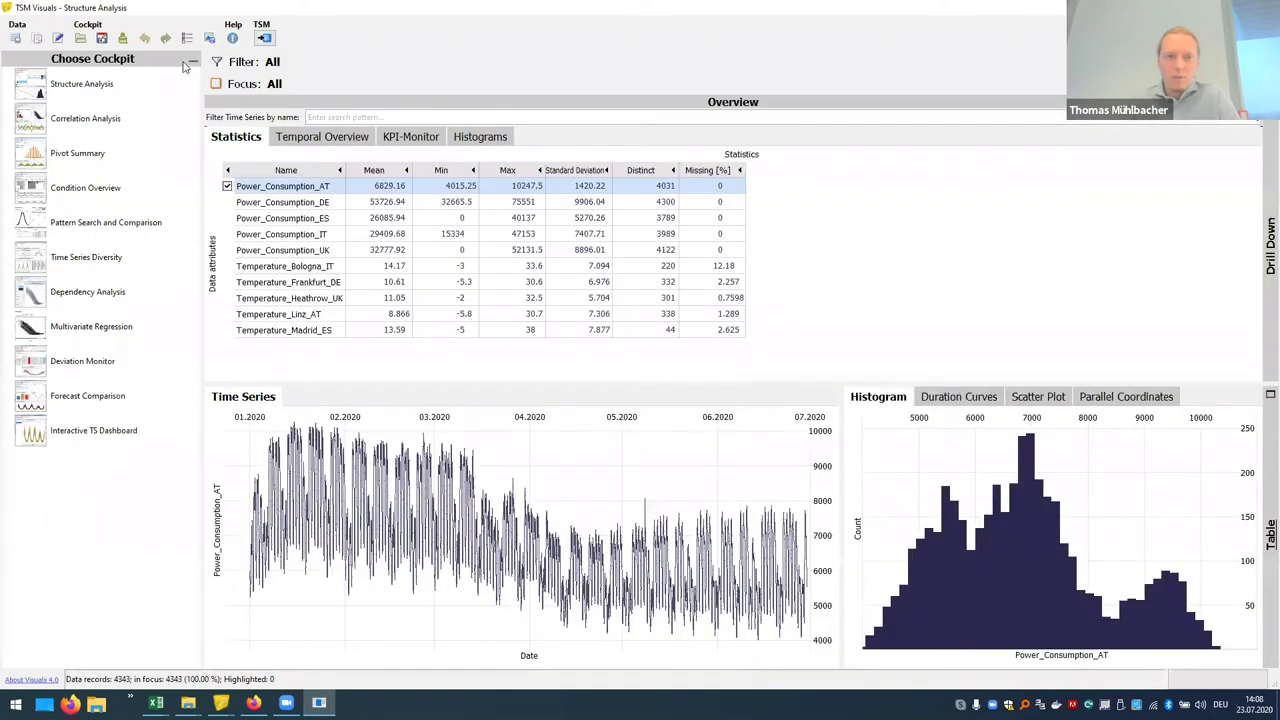
- Collapse the cockpit chooser and display the Power_Consumption_DE series in the time series plot and histogram
left_click(193, 60)
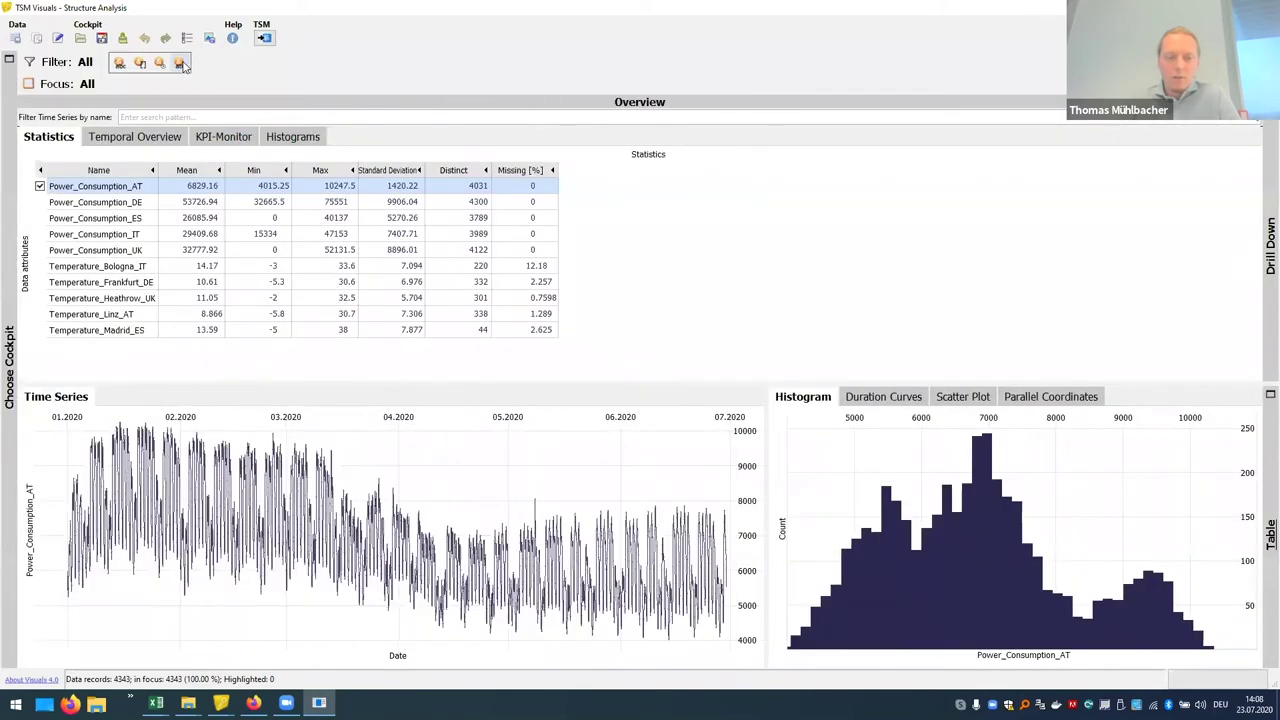
left_click(114, 203)
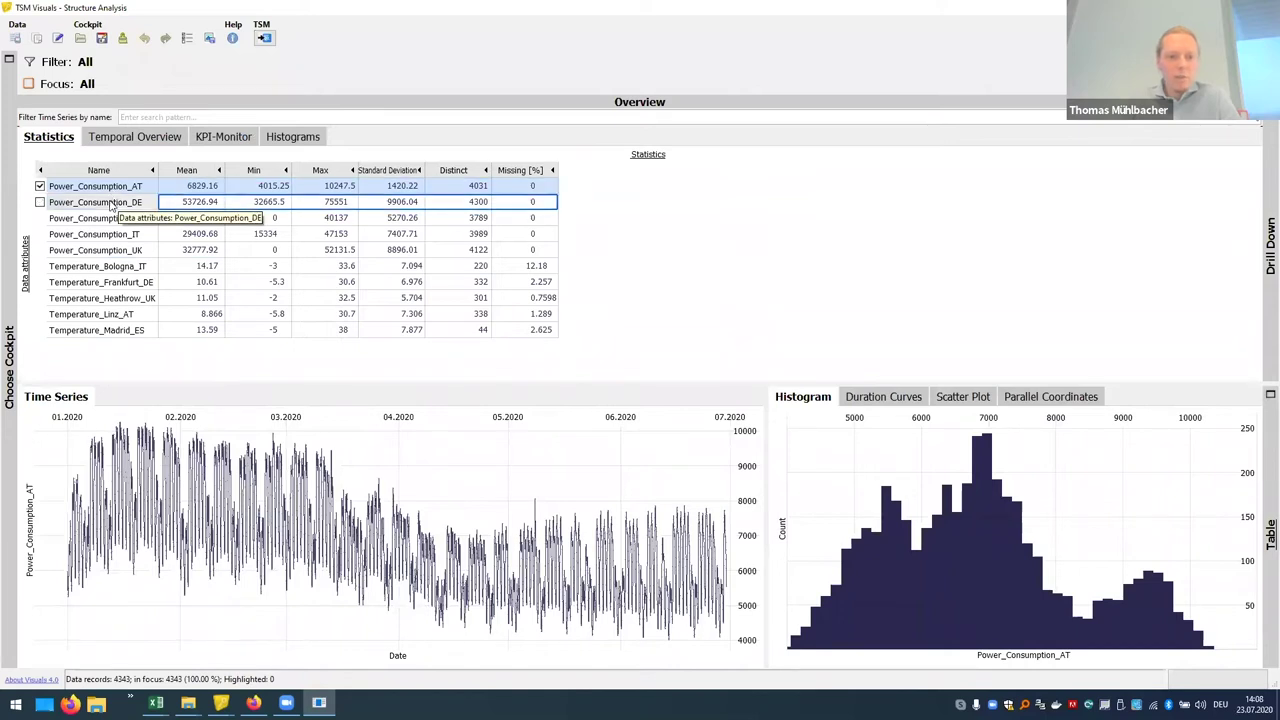
mouse_move(623, 489)
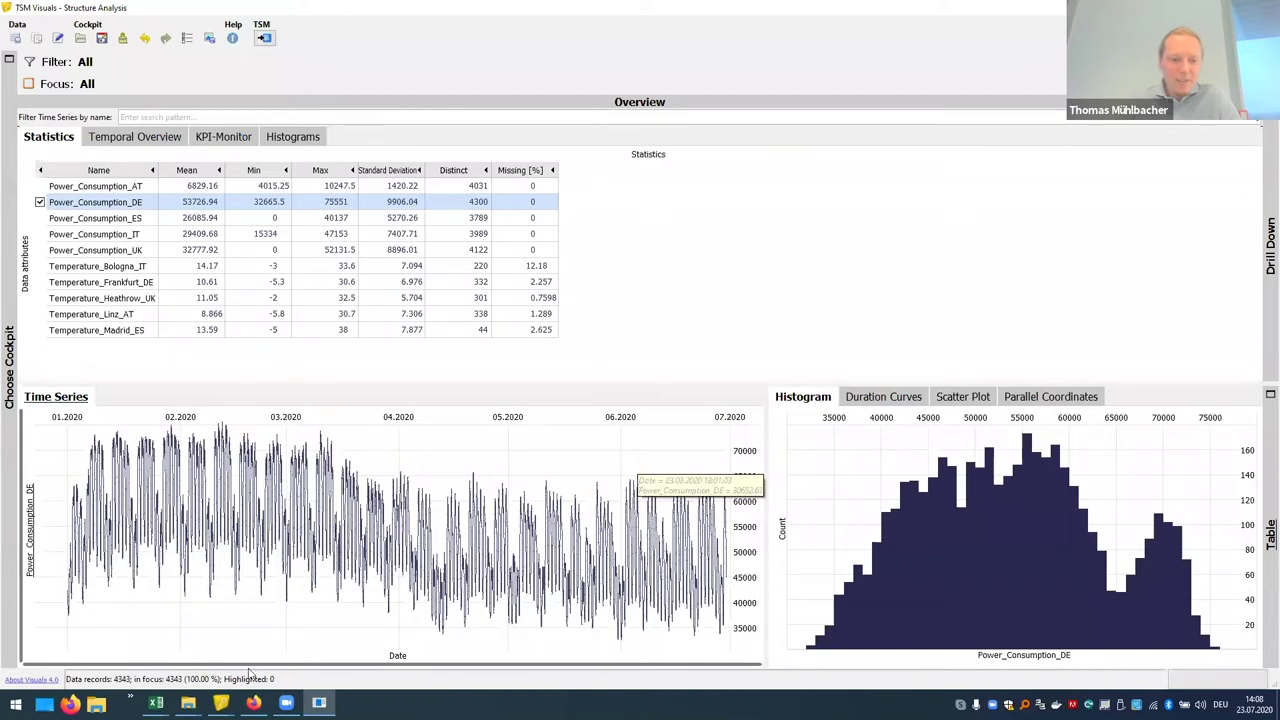
- Switch to the Structure Analysis window of HAKOM_Webinar_Data.visplore and examine Austria's power consumption from late February to early April 2020
left_click(220, 703)
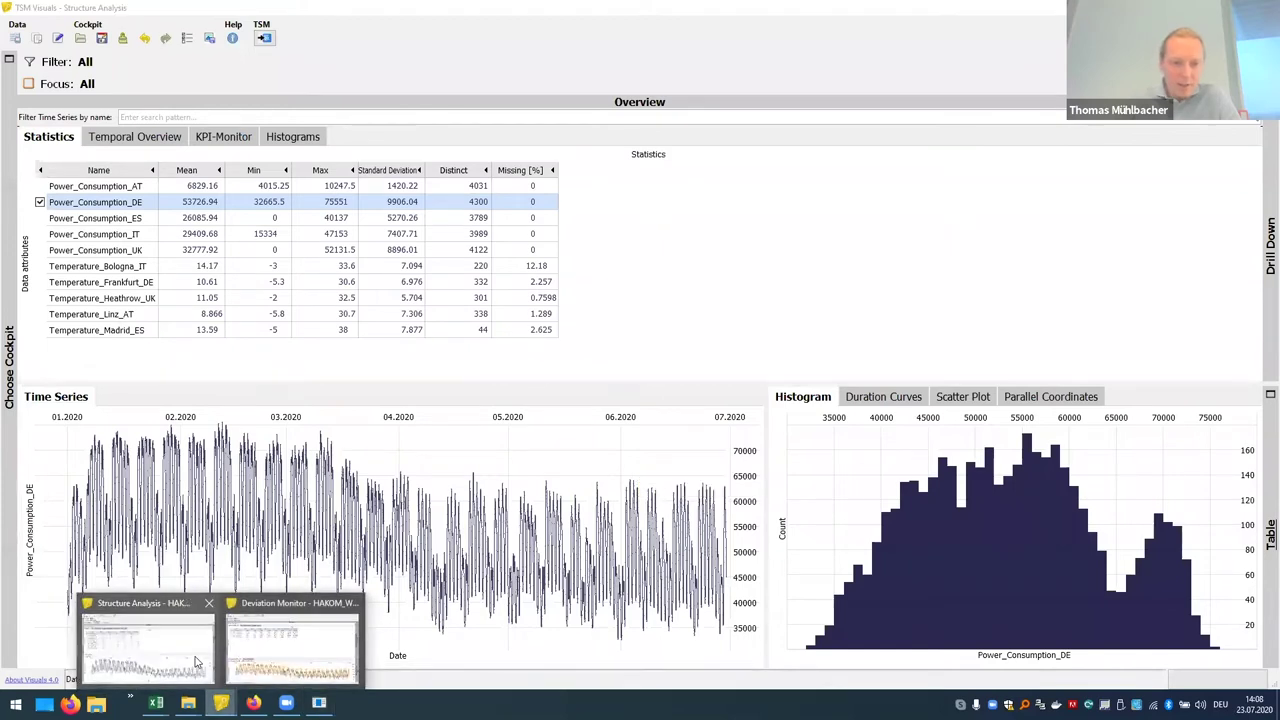
left_click(197, 662)
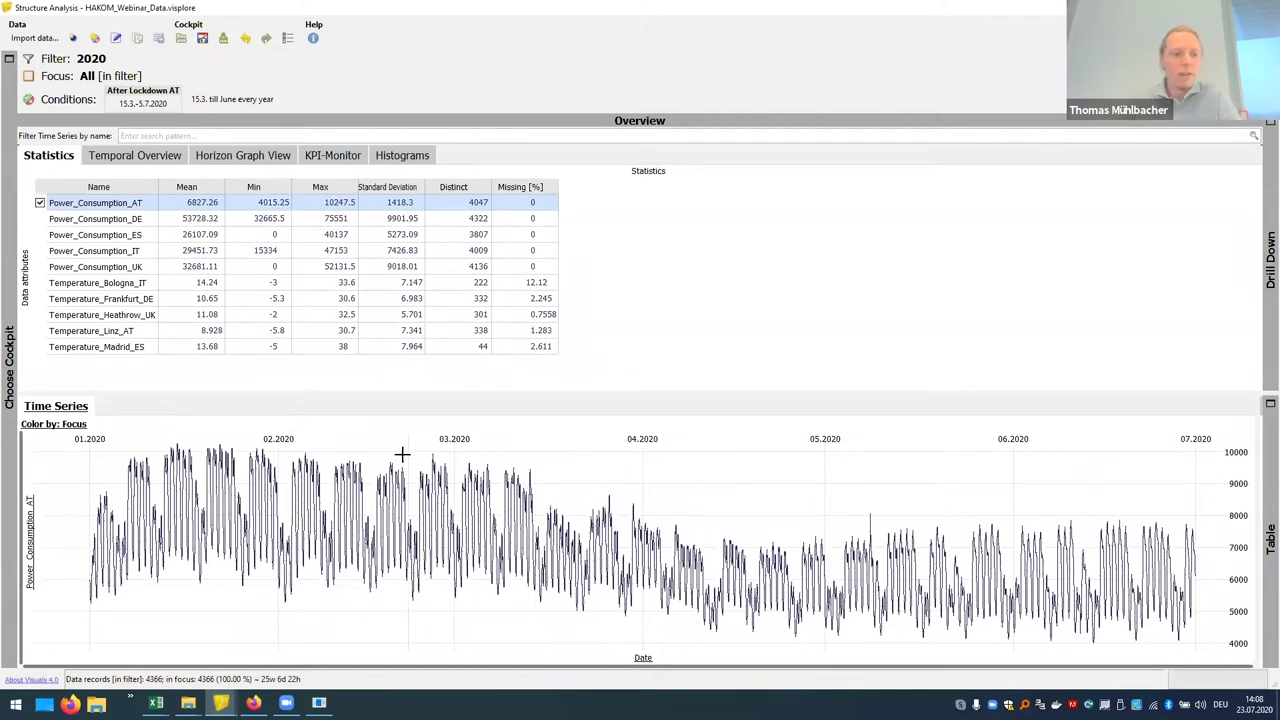
mouse_move(83, 479)
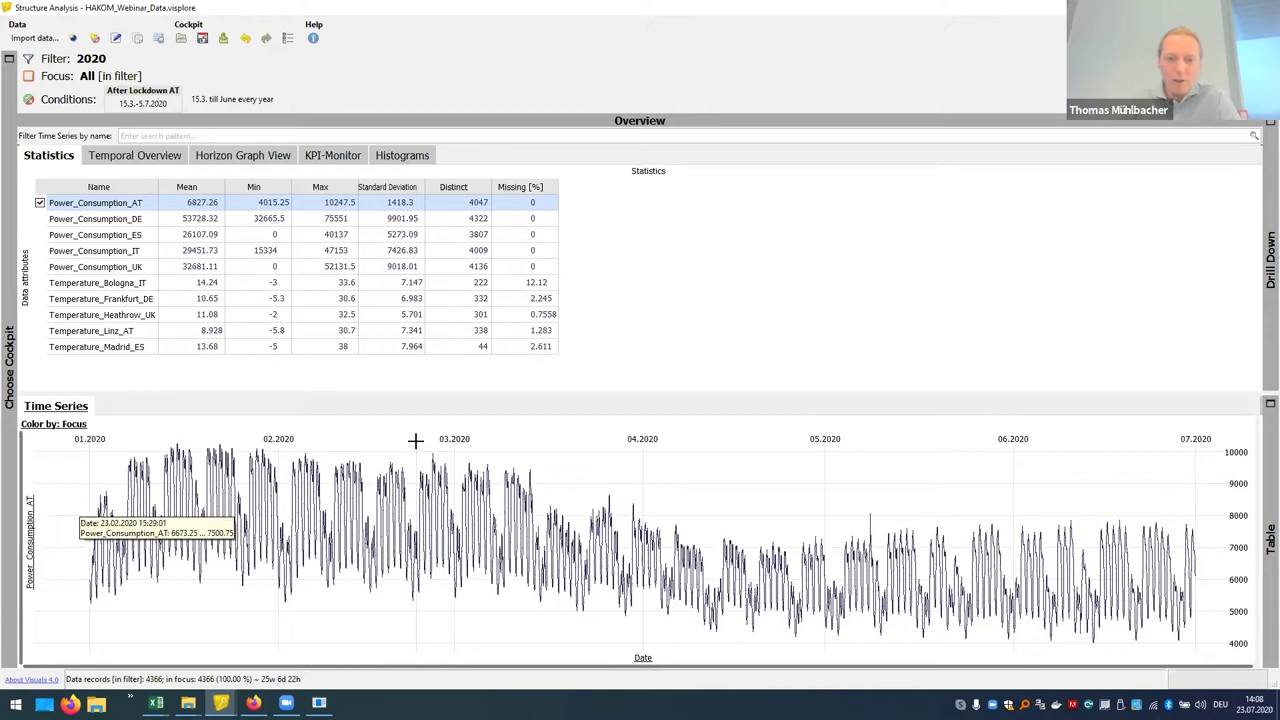
left_click_drag(416, 439, 700, 654)
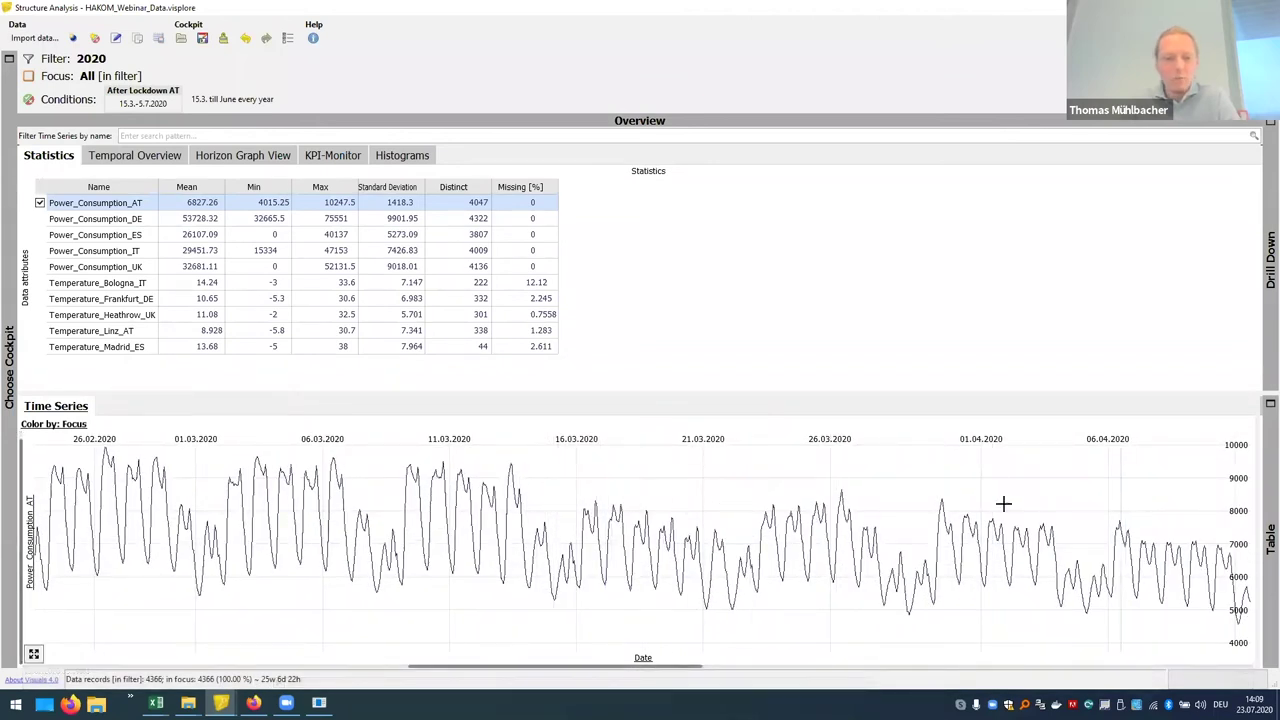
left_click(34, 654)
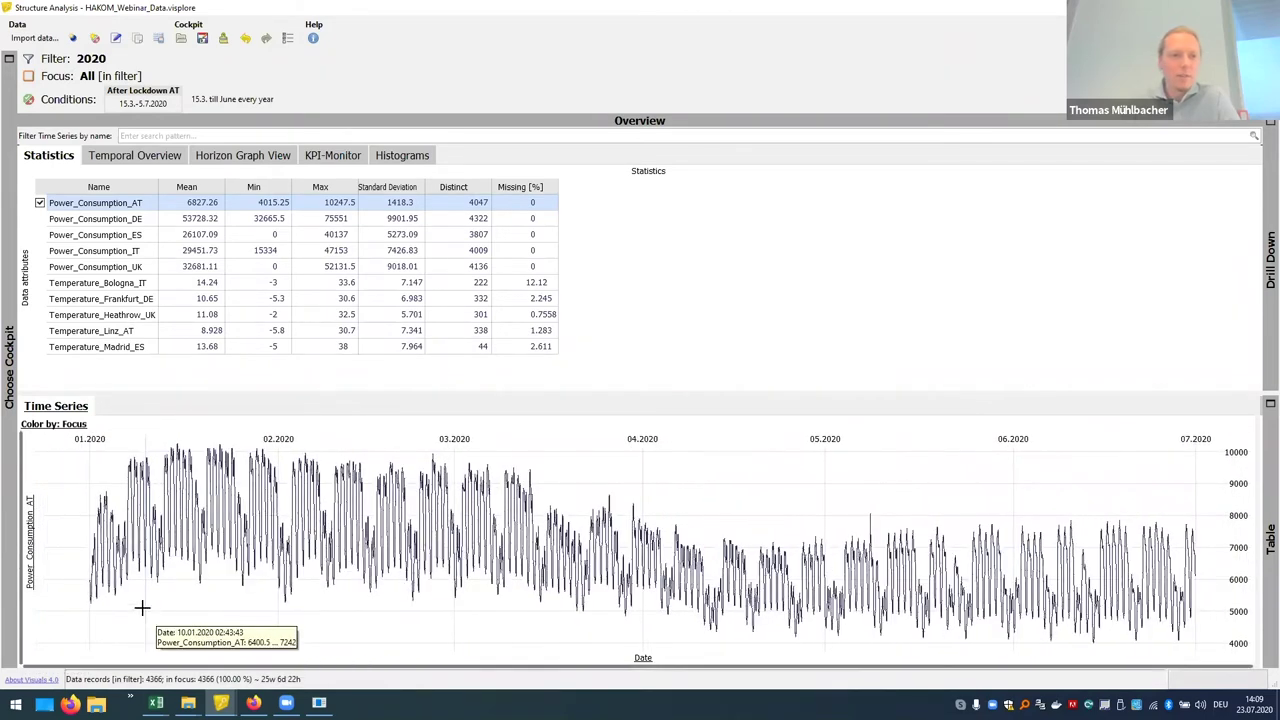
- Overlay Power_Consumption_DE on the Austrian series, and display Power_Consumption_ES alone to inspect its drop around 11 March 2020
left_click(41, 220)
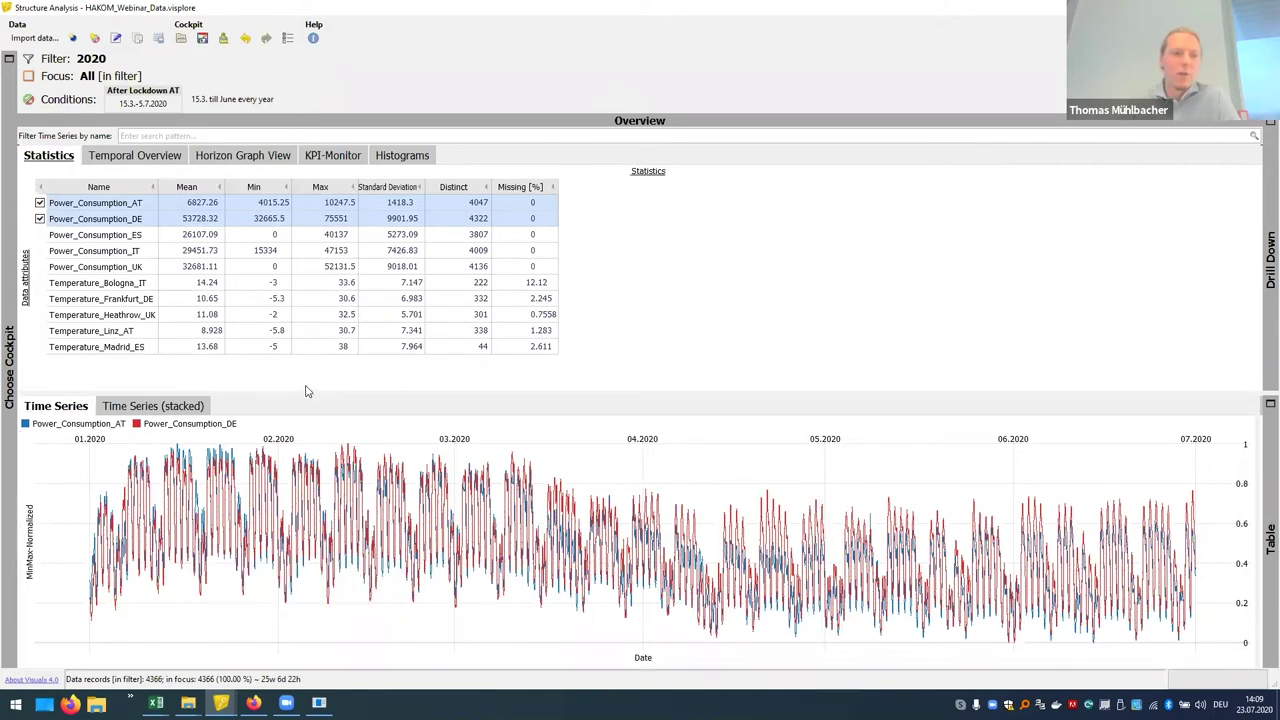
left_click(135, 234)
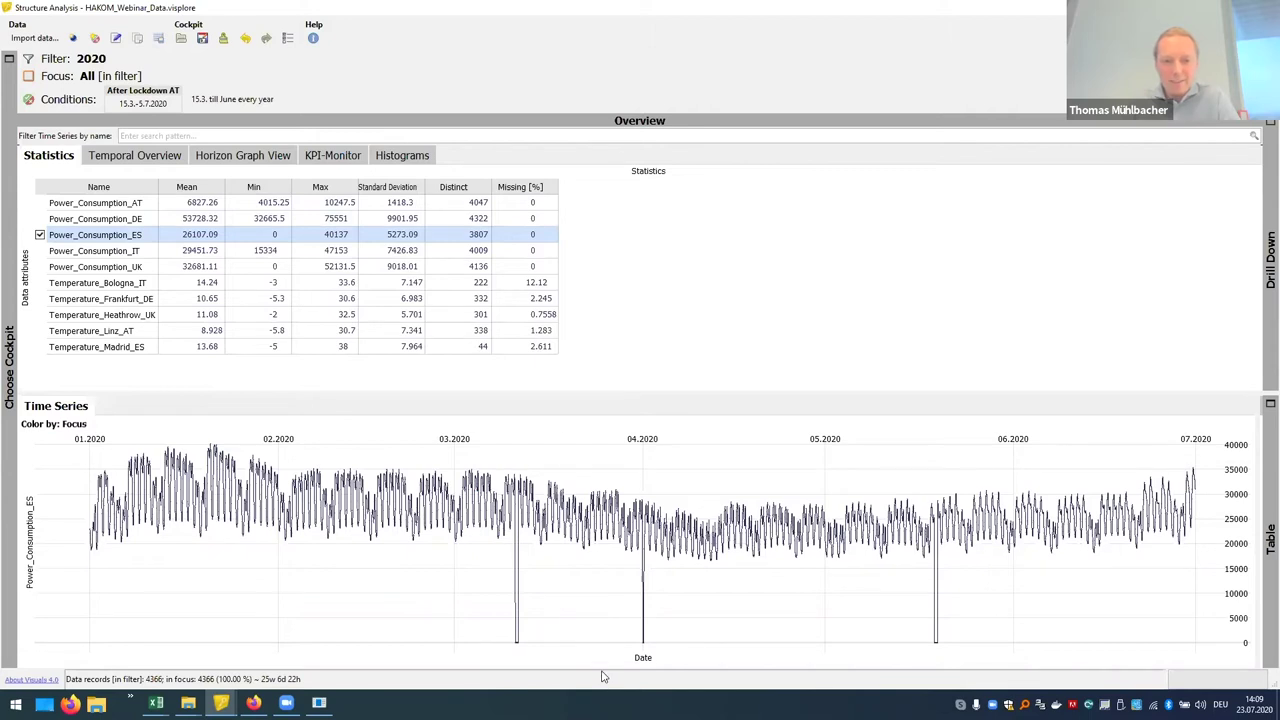
left_click_drag(504, 455, 531, 670)
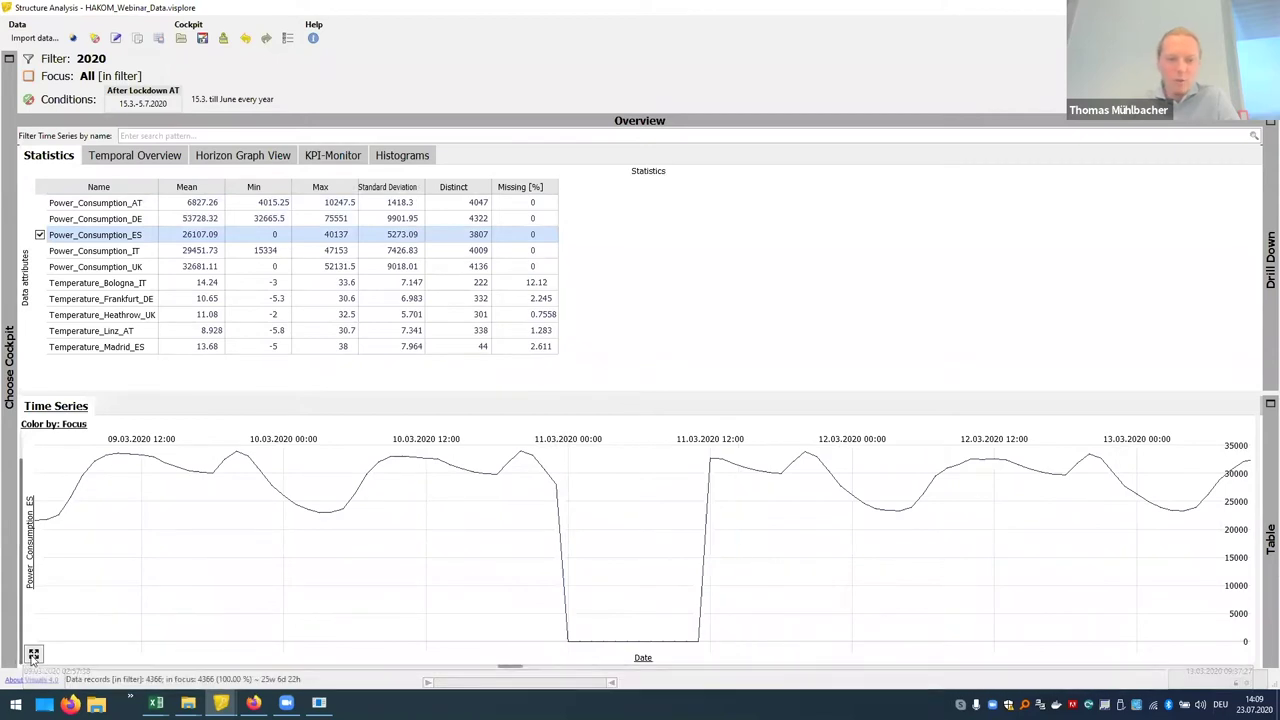
left_click(33, 655)
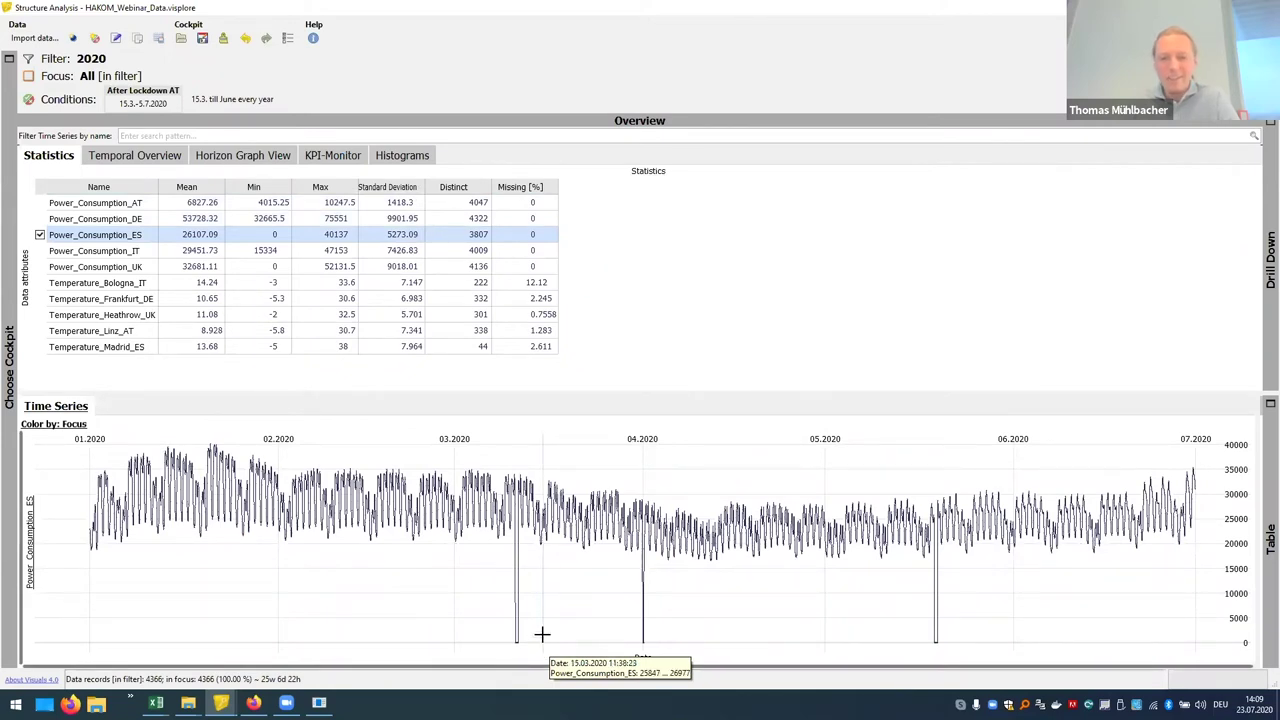
- Select the near-zero dropouts of Power_Consumption_ES between 8.3. and 28.5.2020 and replace them by linear interpolation sorted by Date
left_click_drag(498, 629, 610, 646)
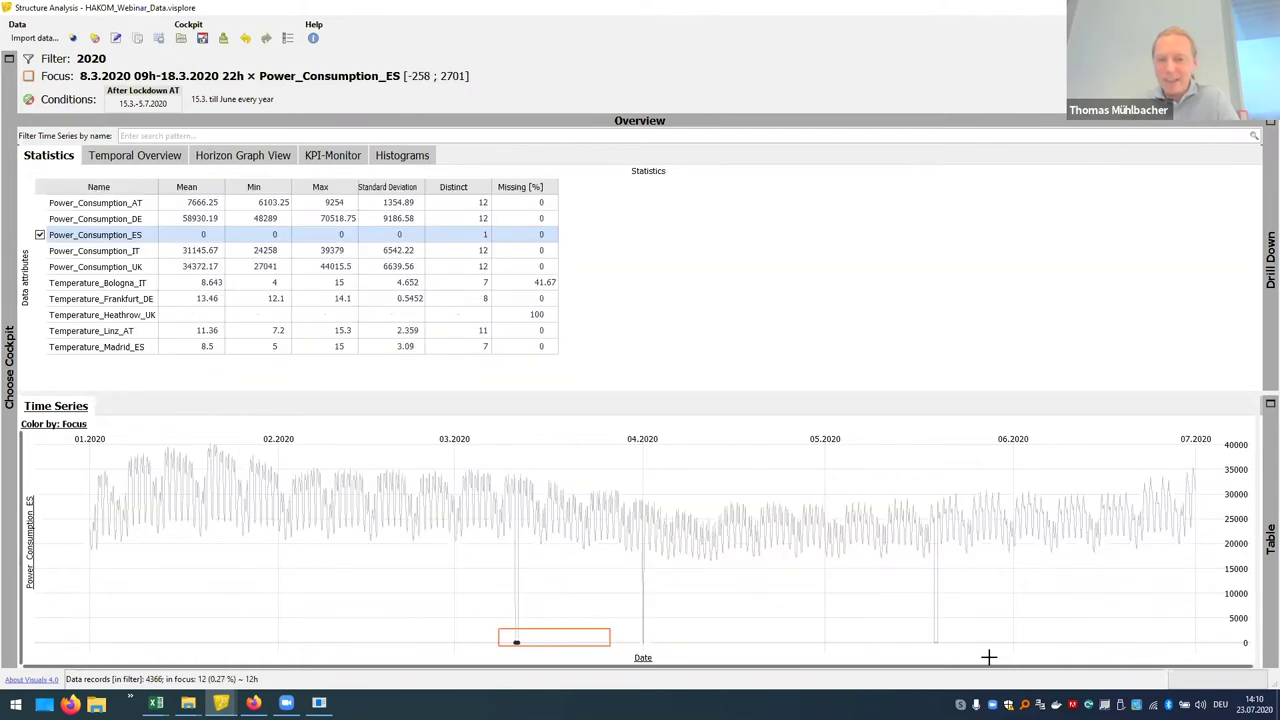
left_click_drag(988, 657, 990, 657)
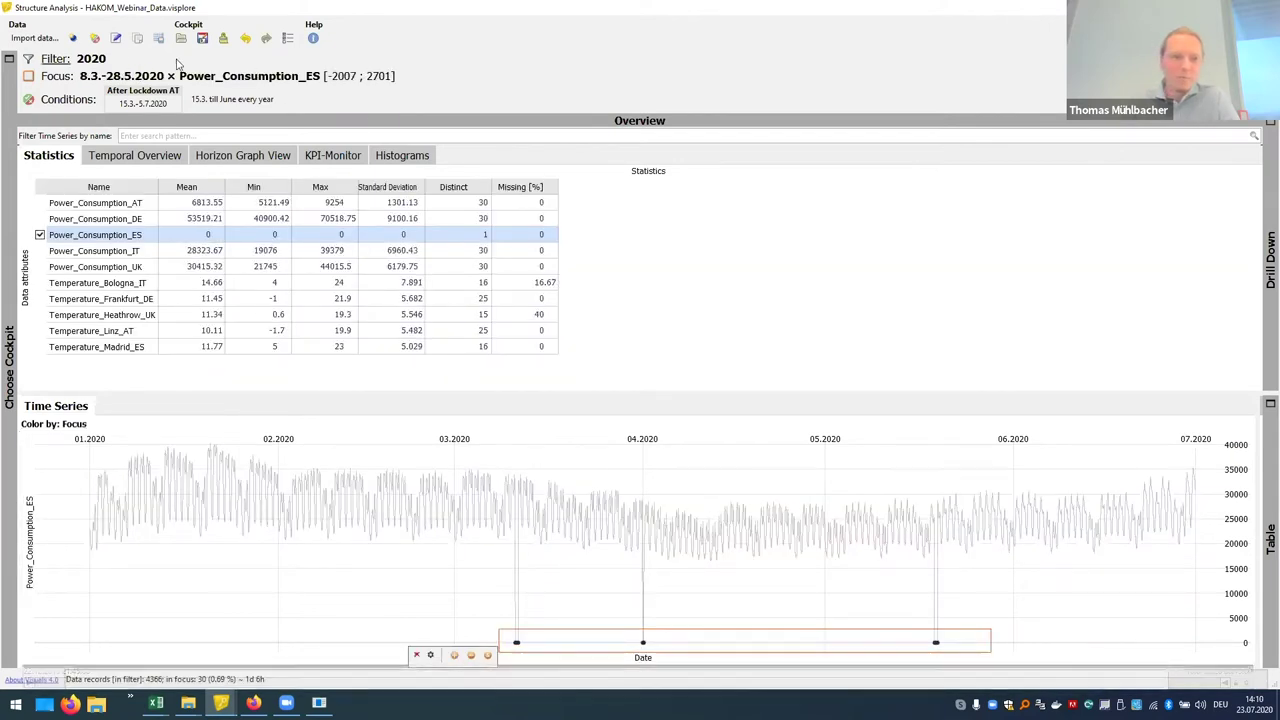
left_click(116, 39)
mouse_move(619, 643)
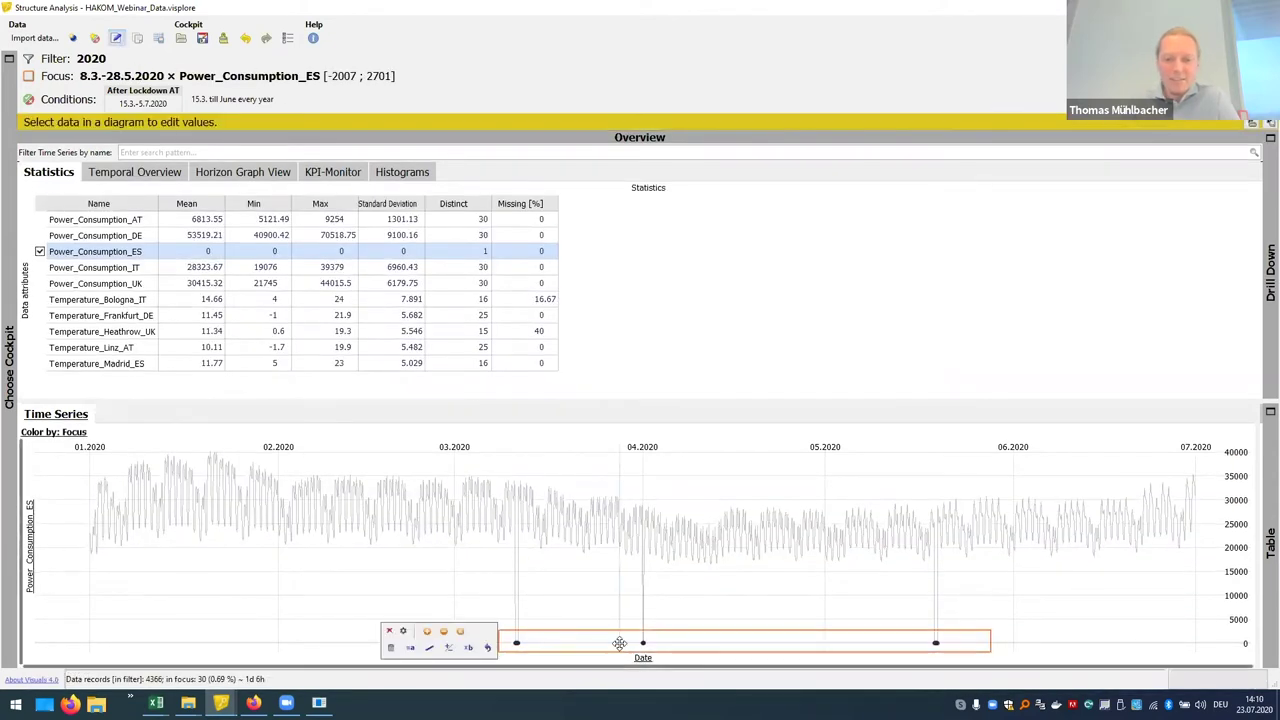
left_click(431, 648)
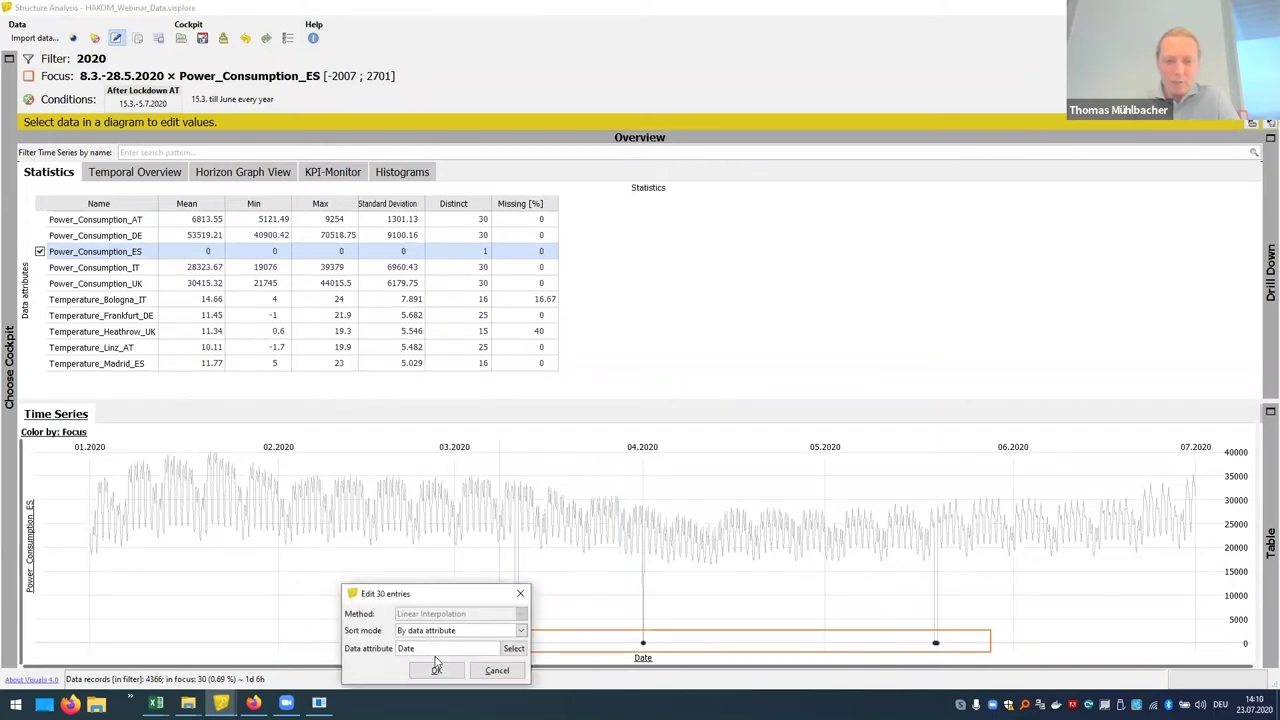
left_click(436, 669)
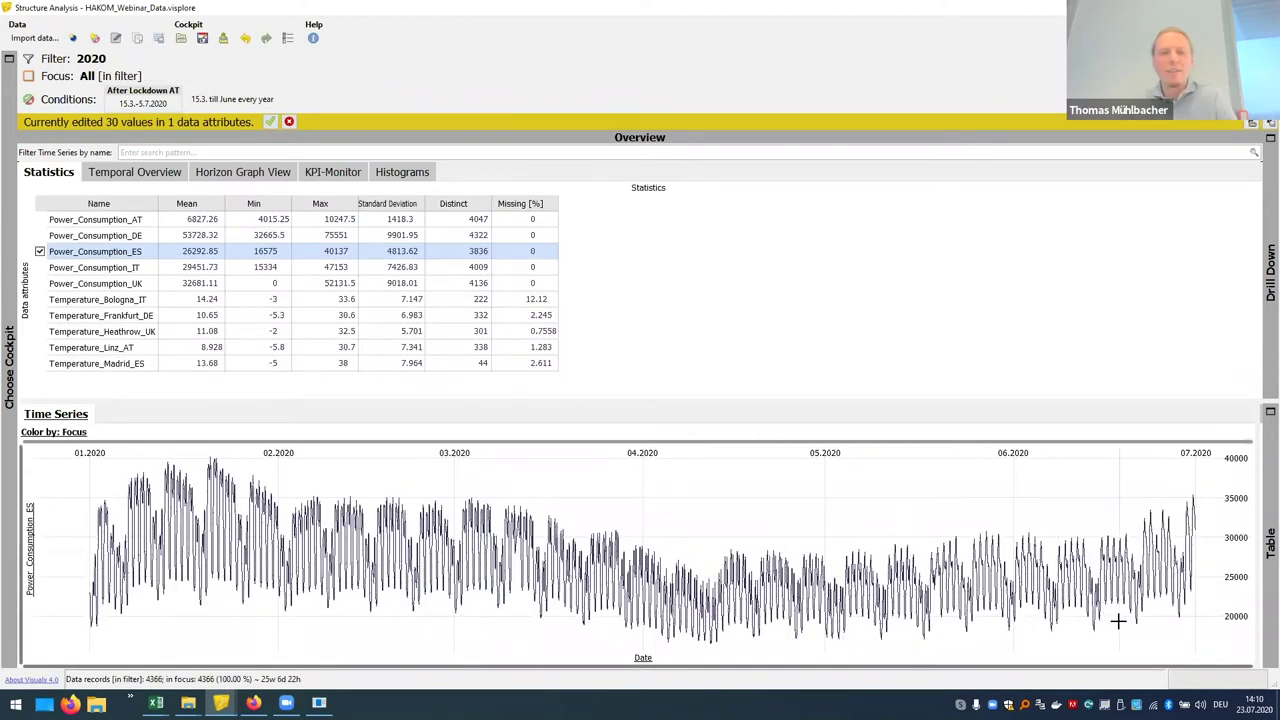
mouse_move(1118, 621)
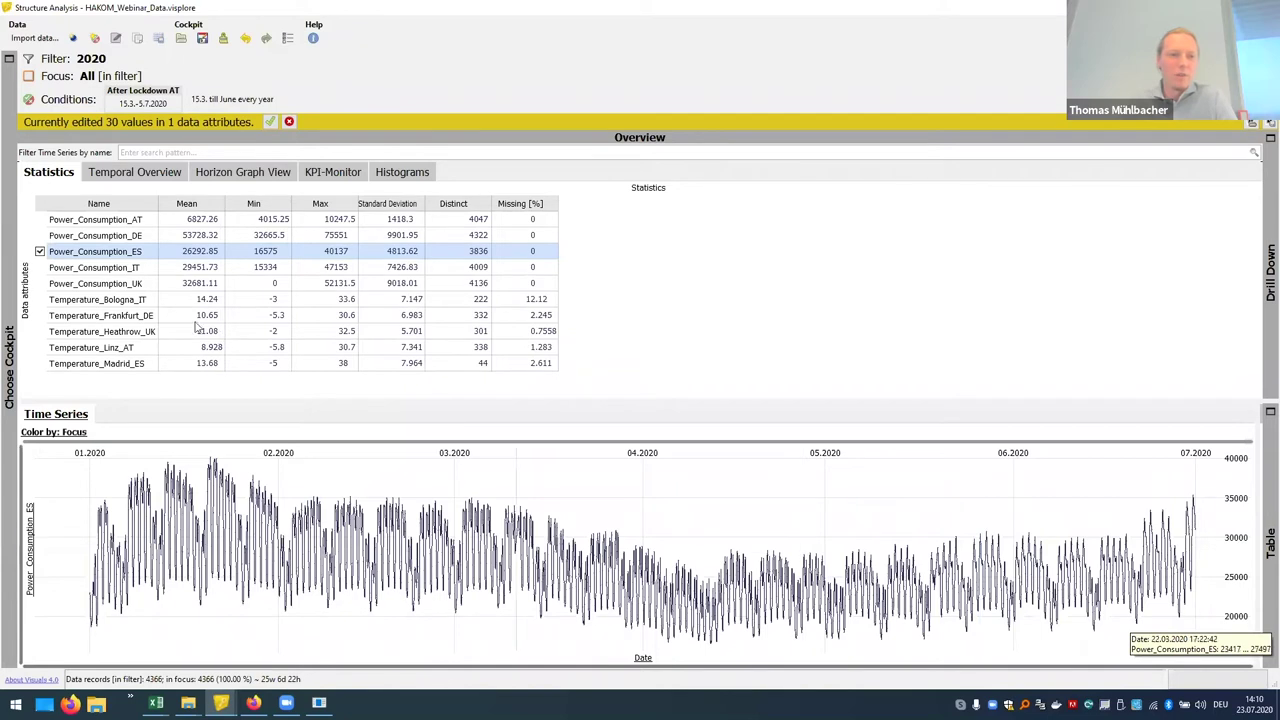
- Display the Power_Consumption_IT series and examine its course through June 2020
left_click(140, 268)
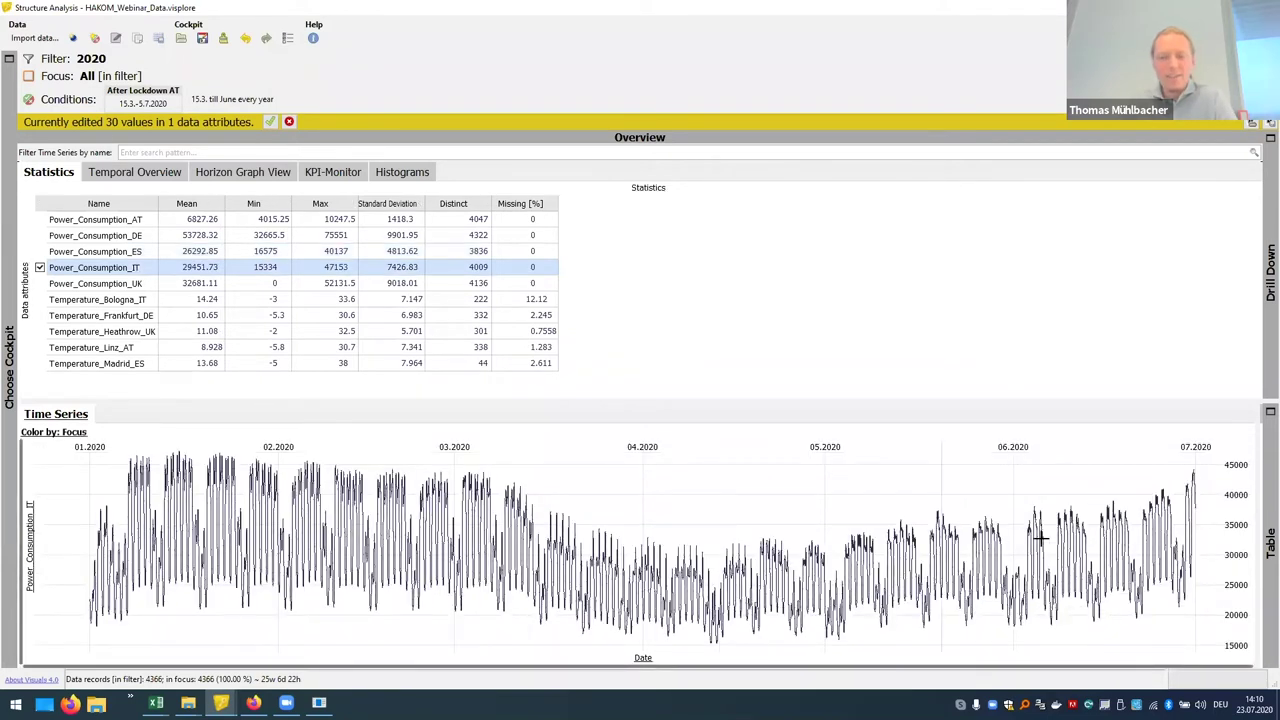
mouse_move(1110, 525)
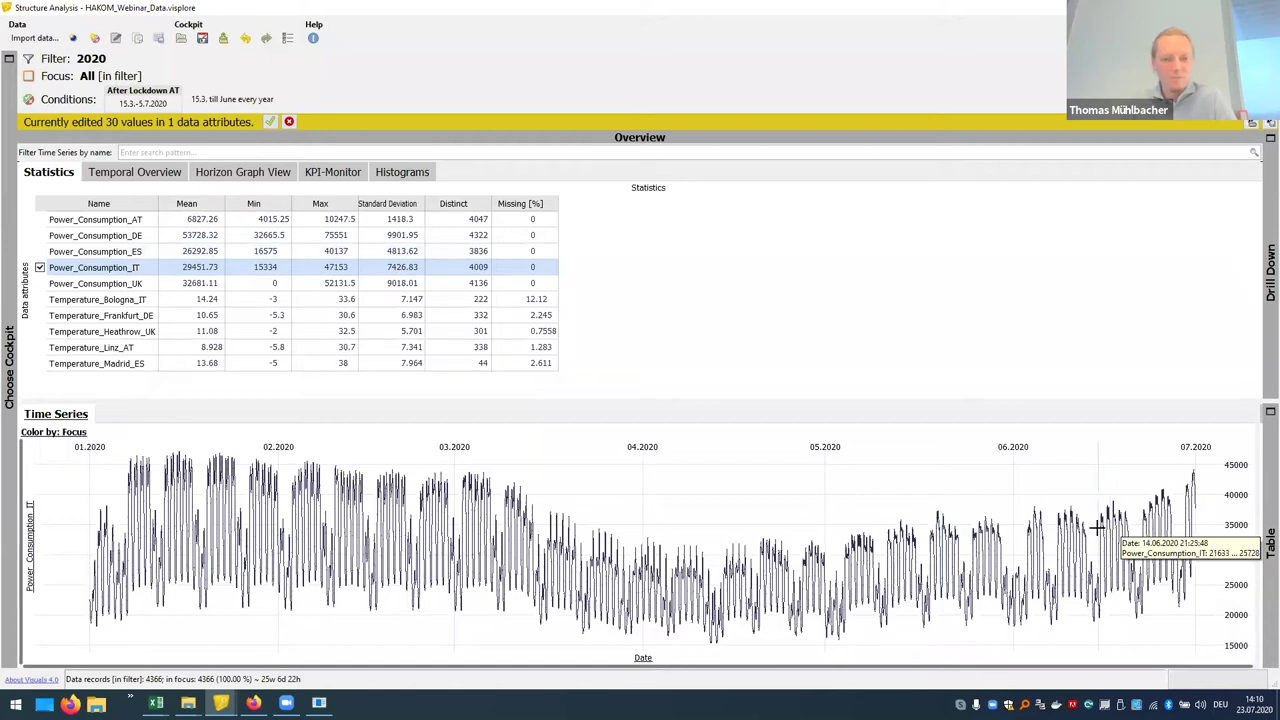
- Replace the near-zero dropouts of Power_Consumption_UK between 25.2. and 3.7.2020 by linear interpolation sorted by Date, and apply the pending edits
left_click(137, 284)
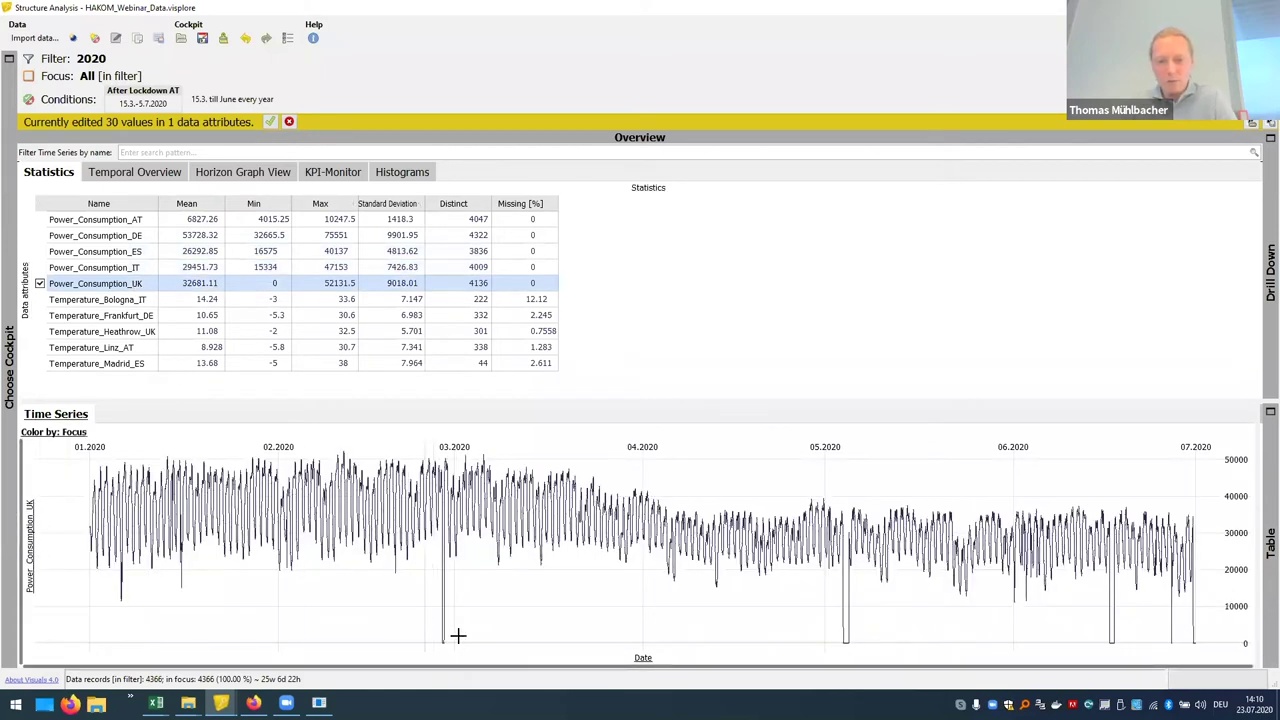
left_click_drag(424, 626, 1210, 652)
left_click(357, 657)
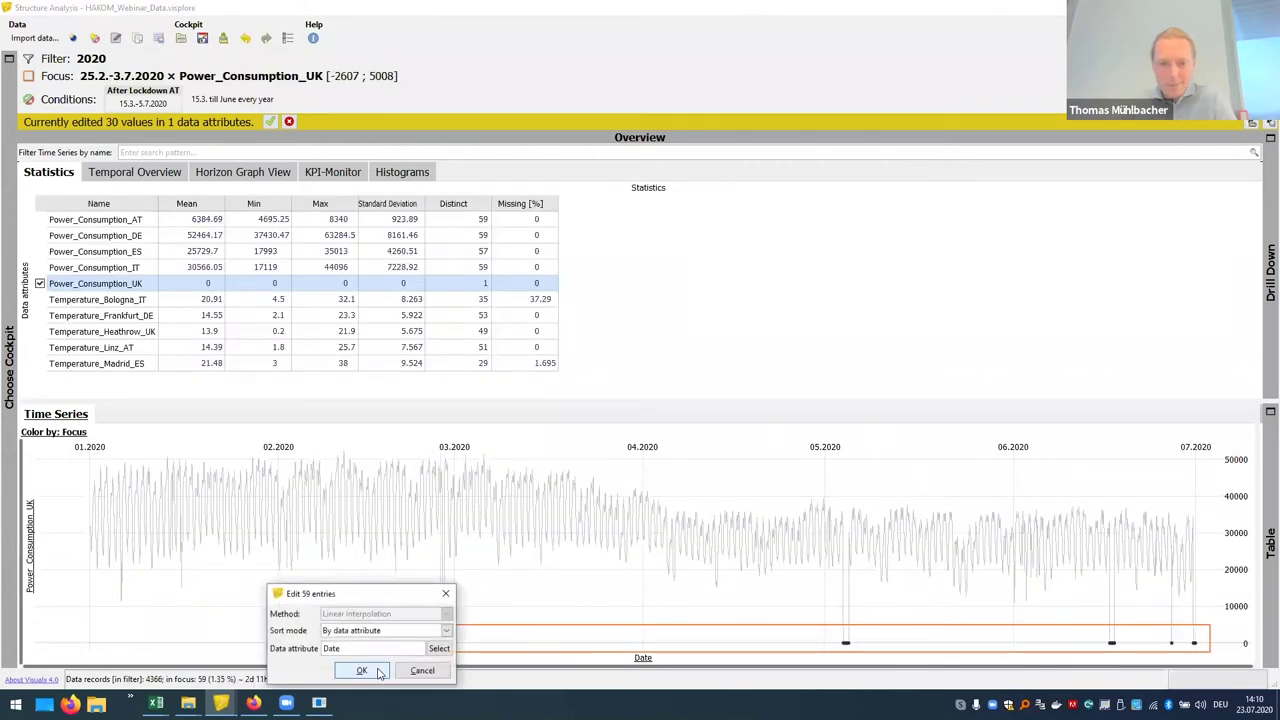
left_click(380, 673)
left_click(633, 627)
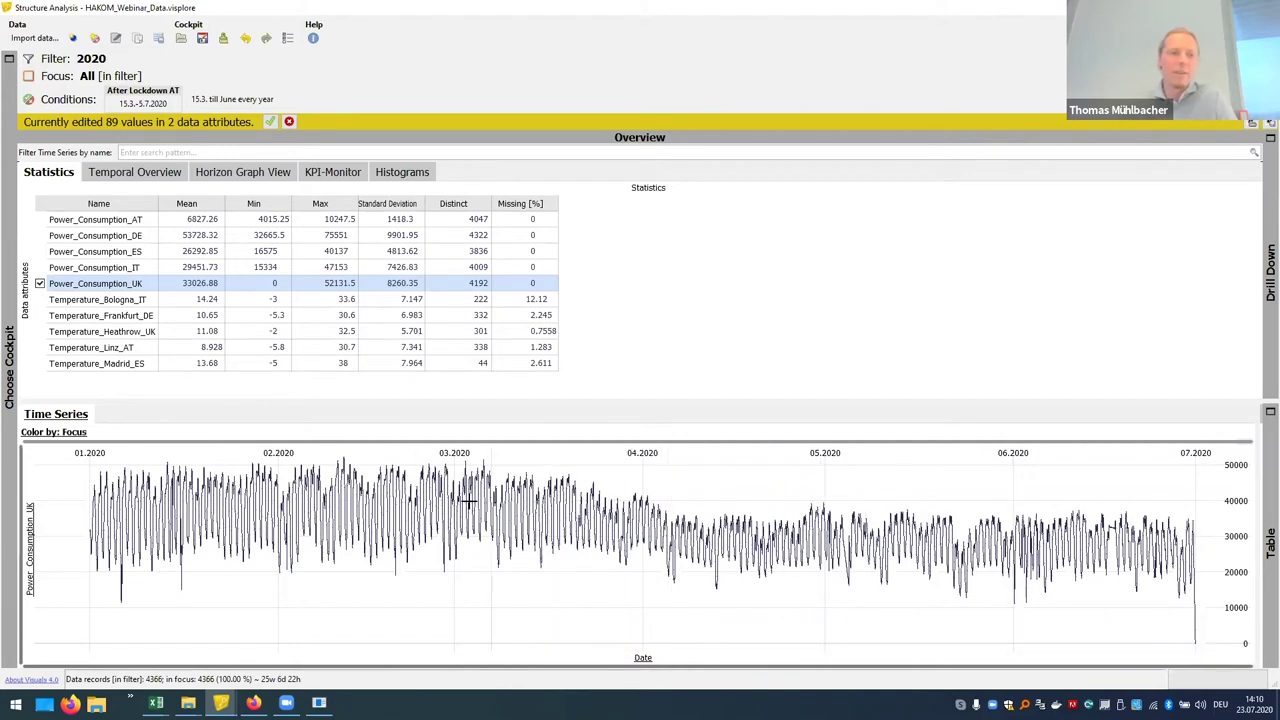
left_click(270, 121)
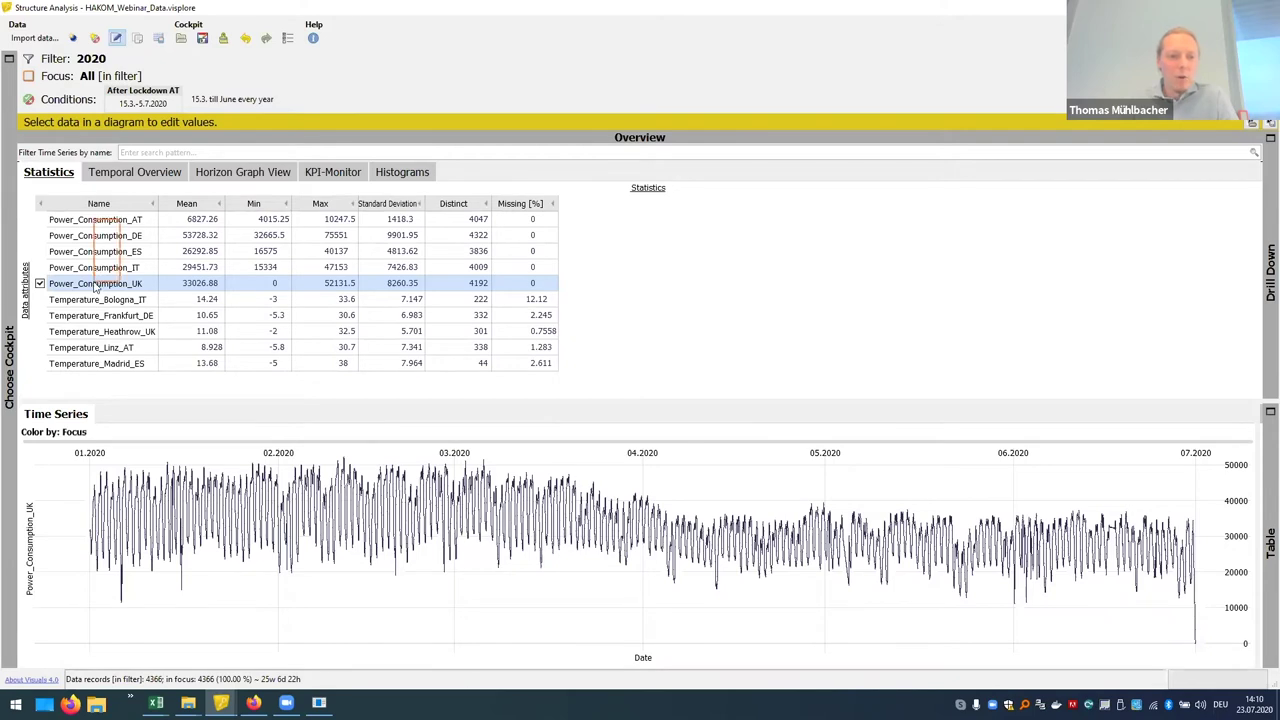
- Display all five Power_Consumption series together in the time series chart and normalize them as Z-Standardized
left_click_drag(95, 287, 96, 288)
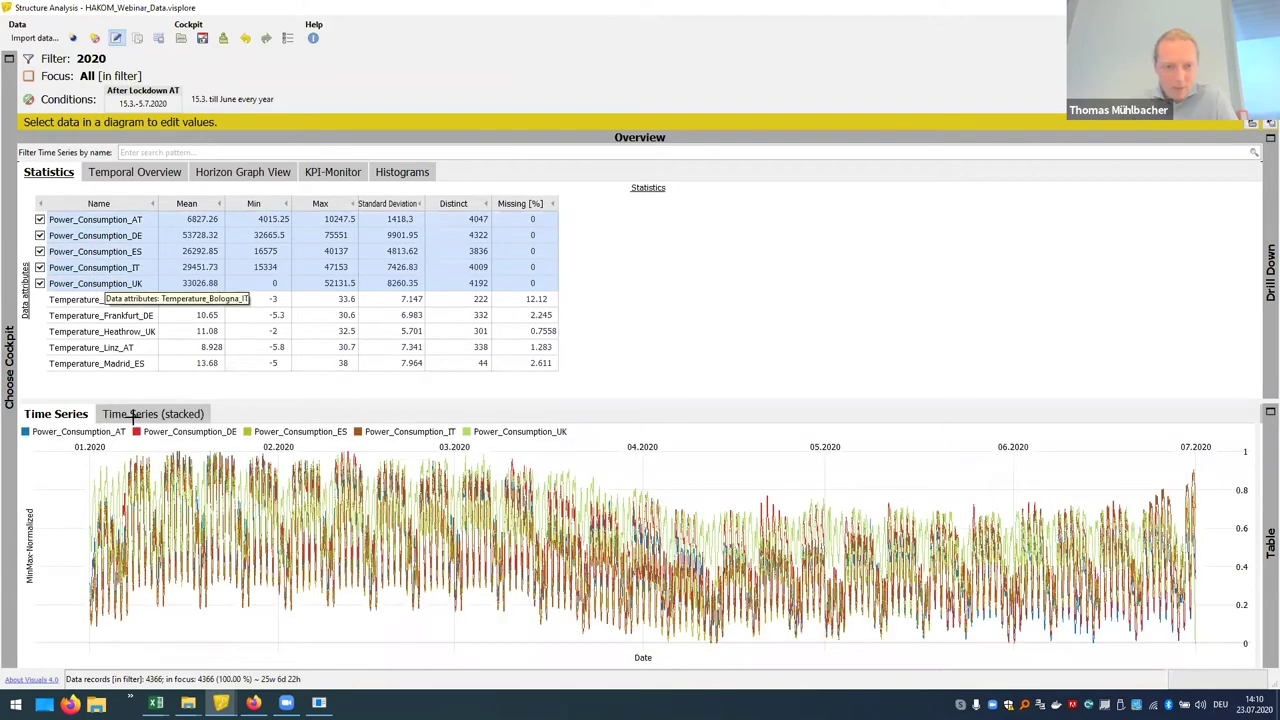
mouse_move(32, 503)
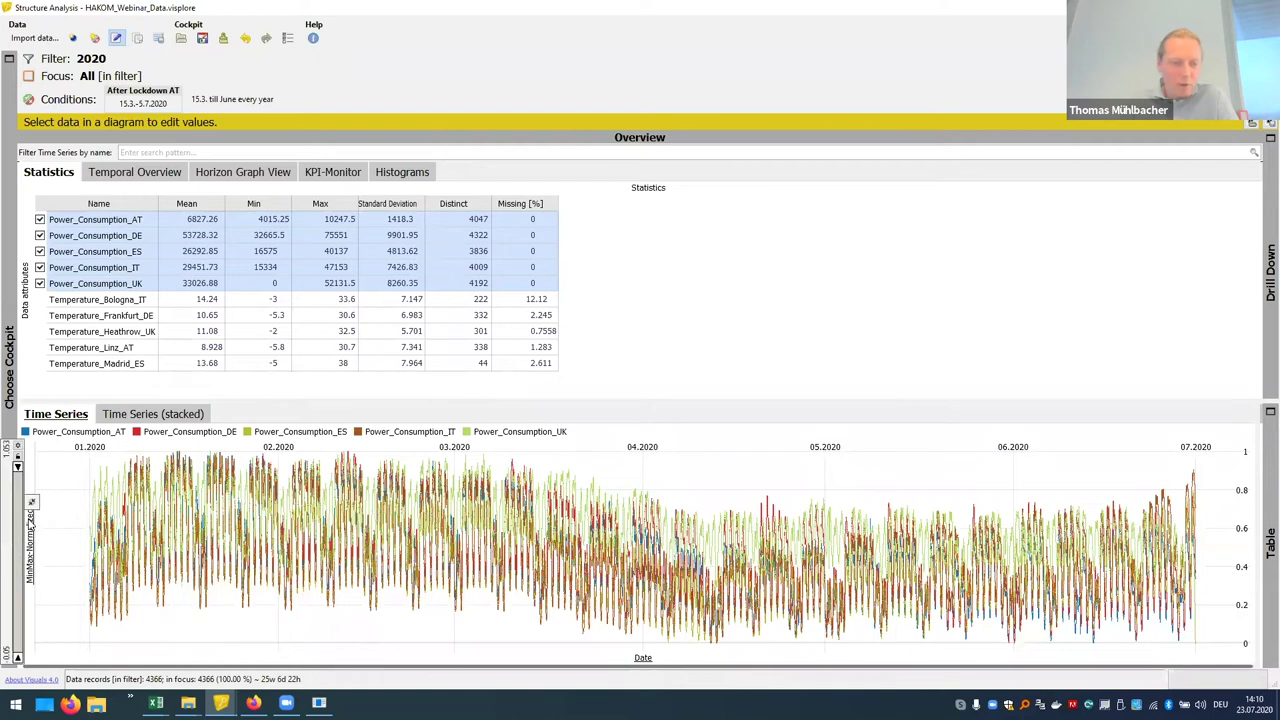
left_click(32, 512)
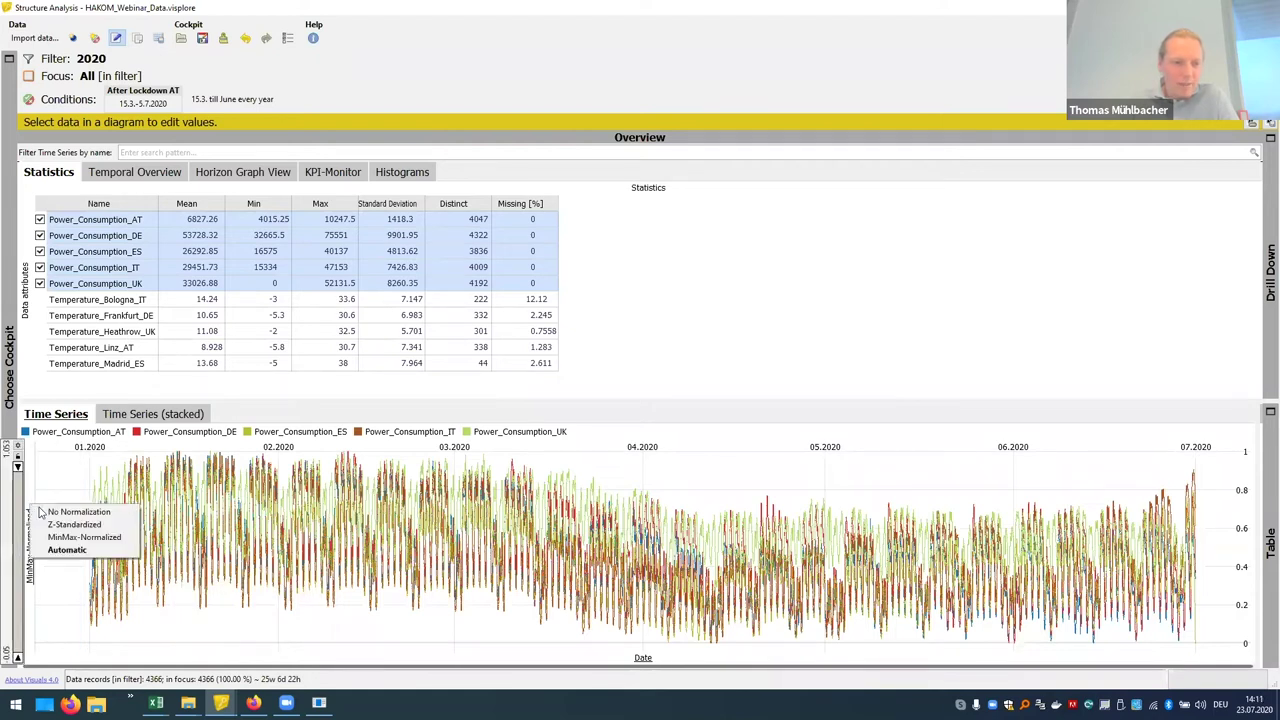
left_click(69, 526)
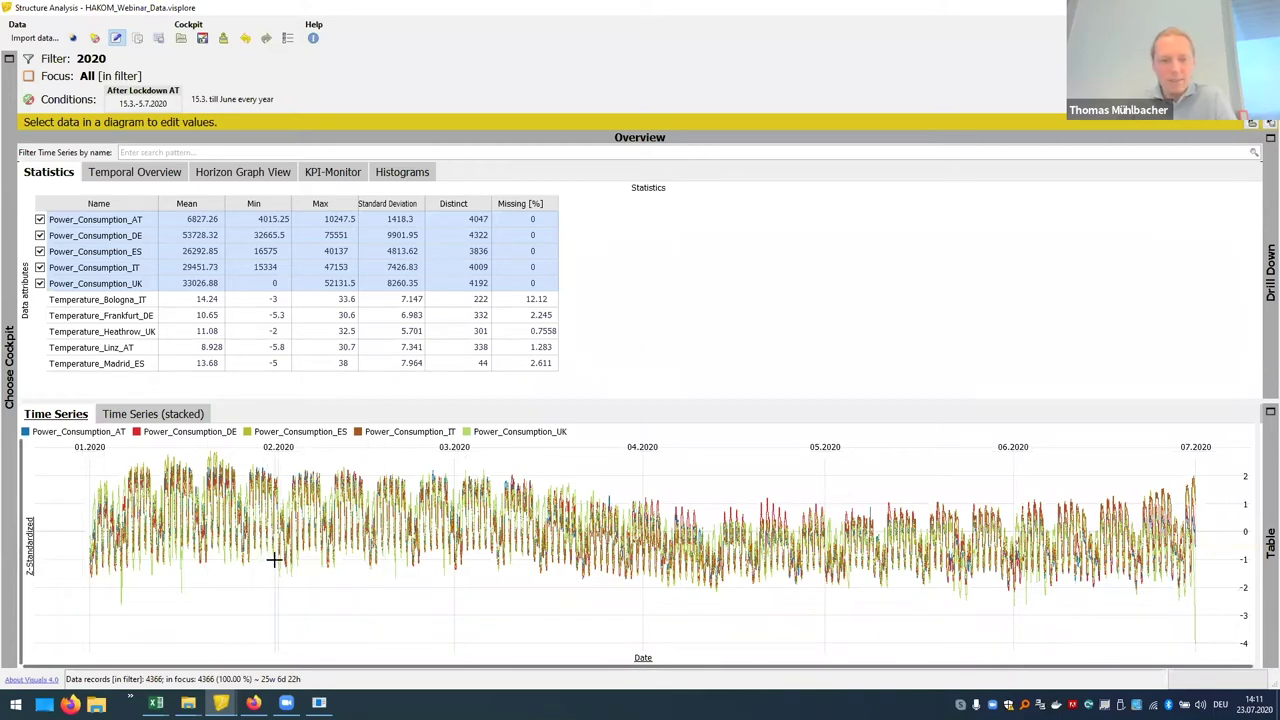
- Show a symmetric 1-month moving average for the five series and enlarge the chart to compare their declines from March 2020
mouse_move(74, 421)
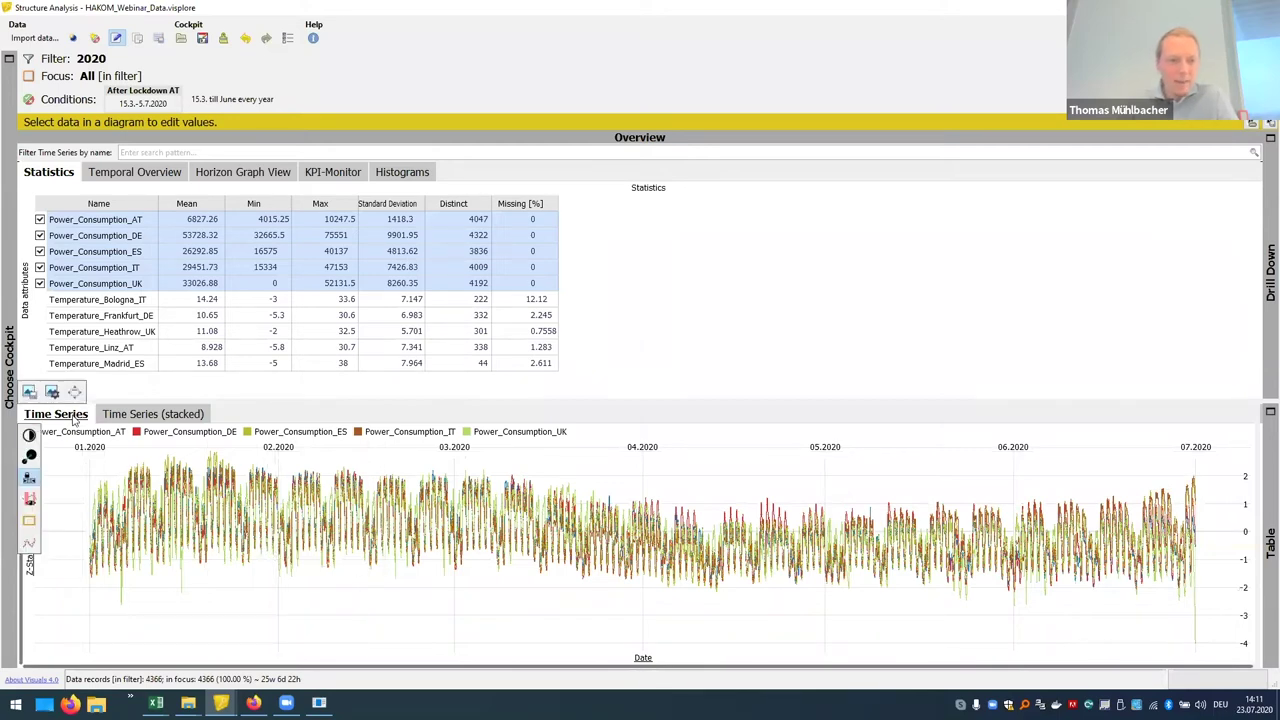
left_click(29, 546)
left_click(26, 543)
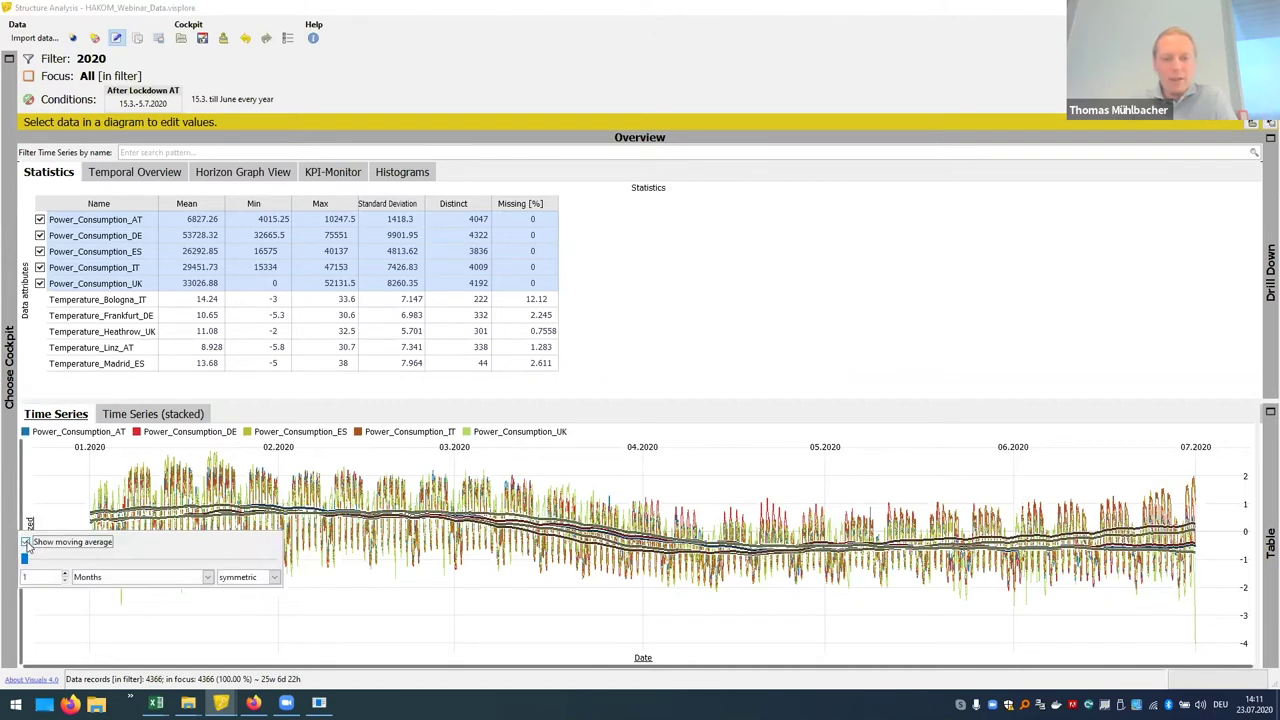
left_click_drag(555, 385, 557, 296)
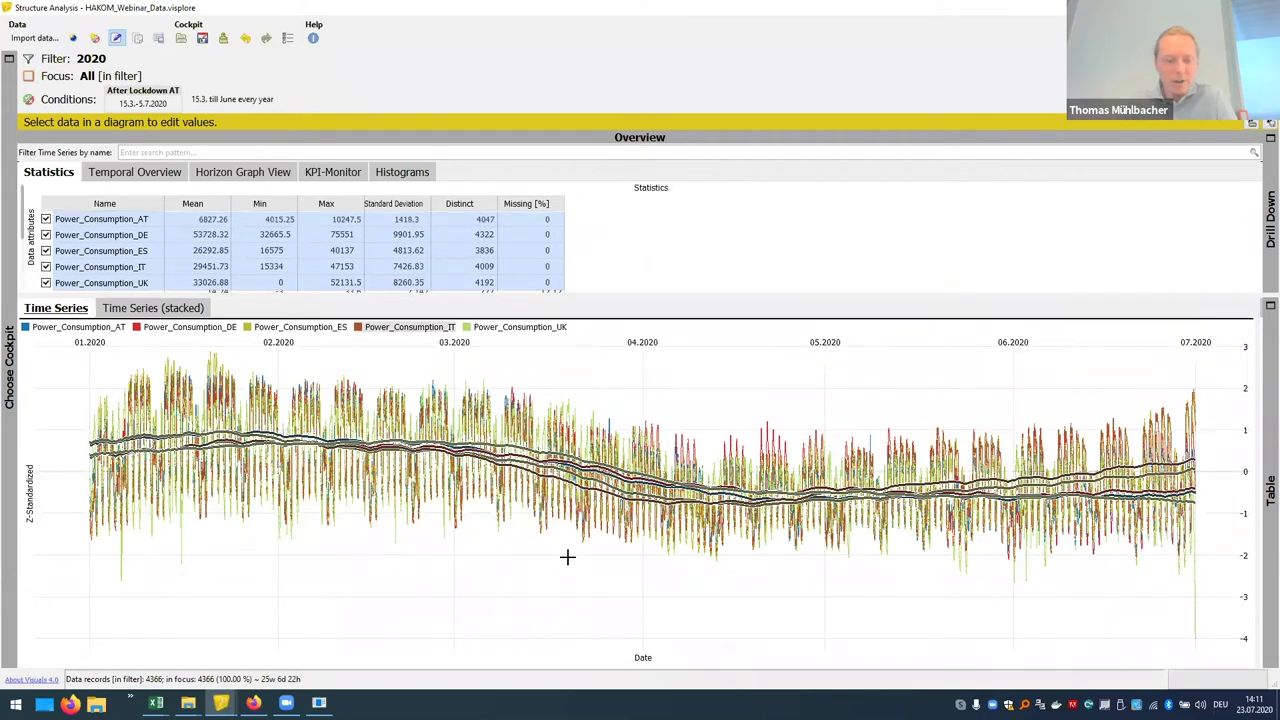
mouse_move(461, 567)
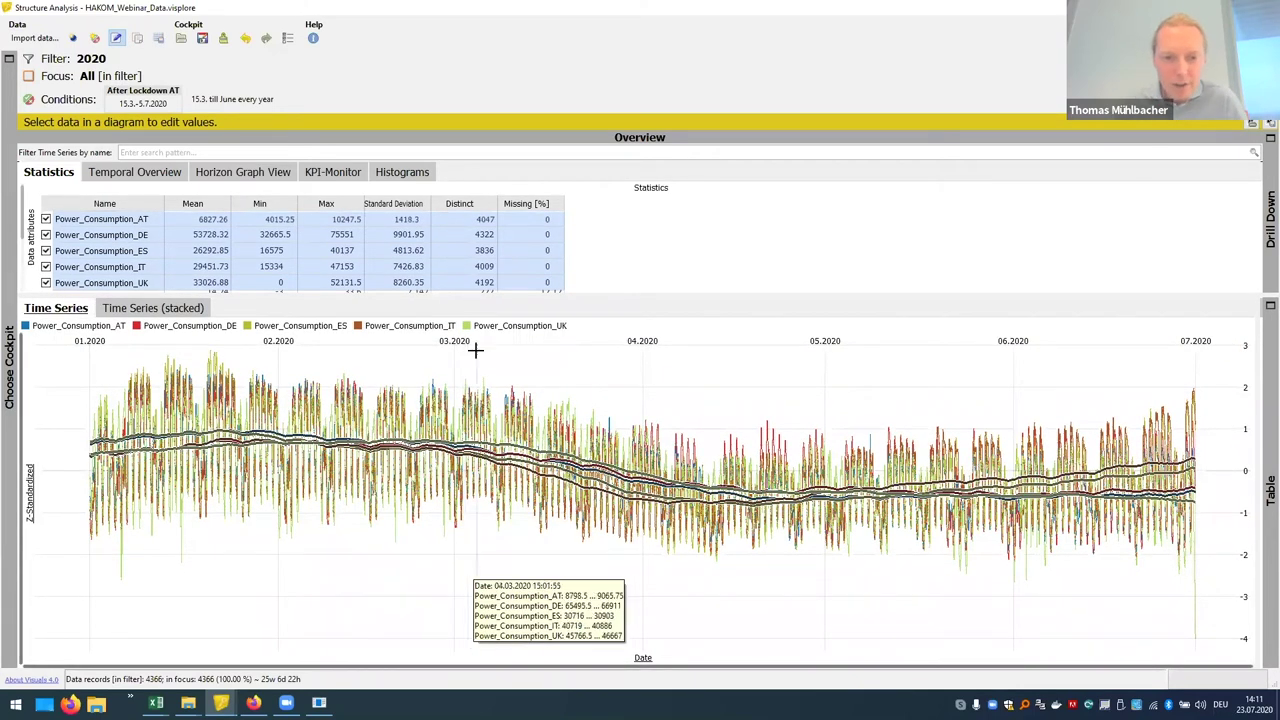
mouse_move(528, 334)
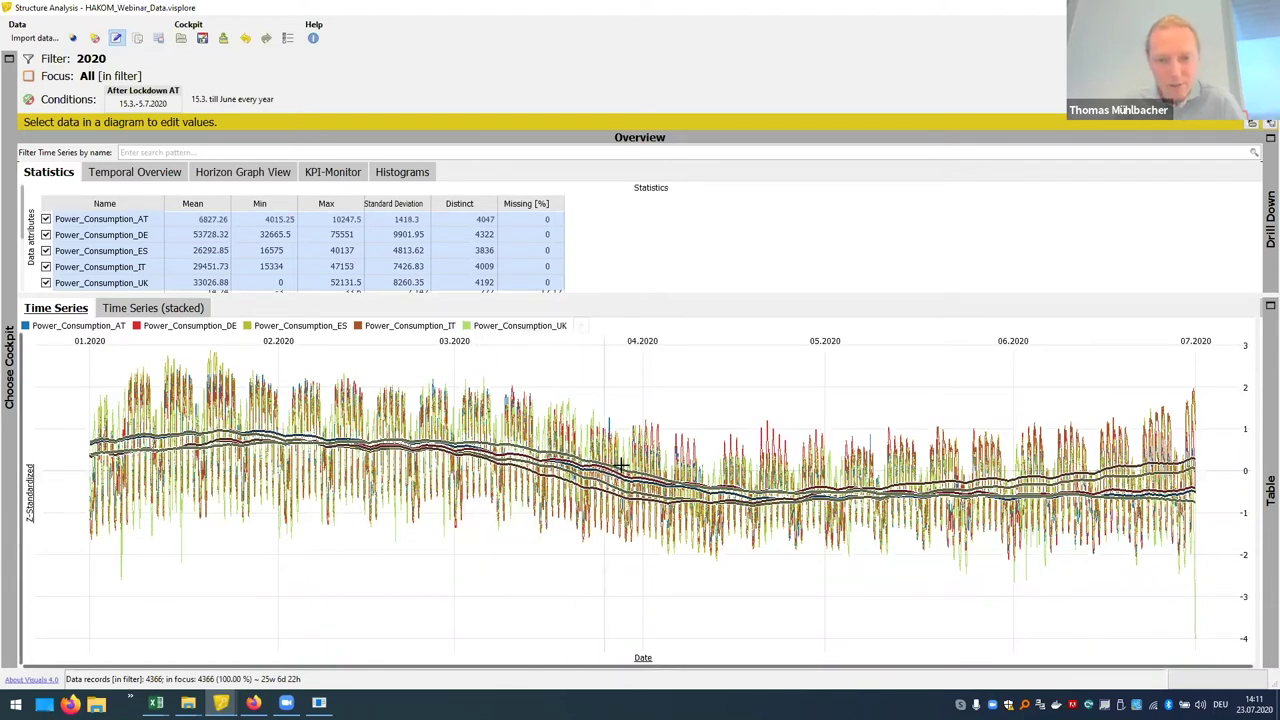
mouse_move(603, 472)
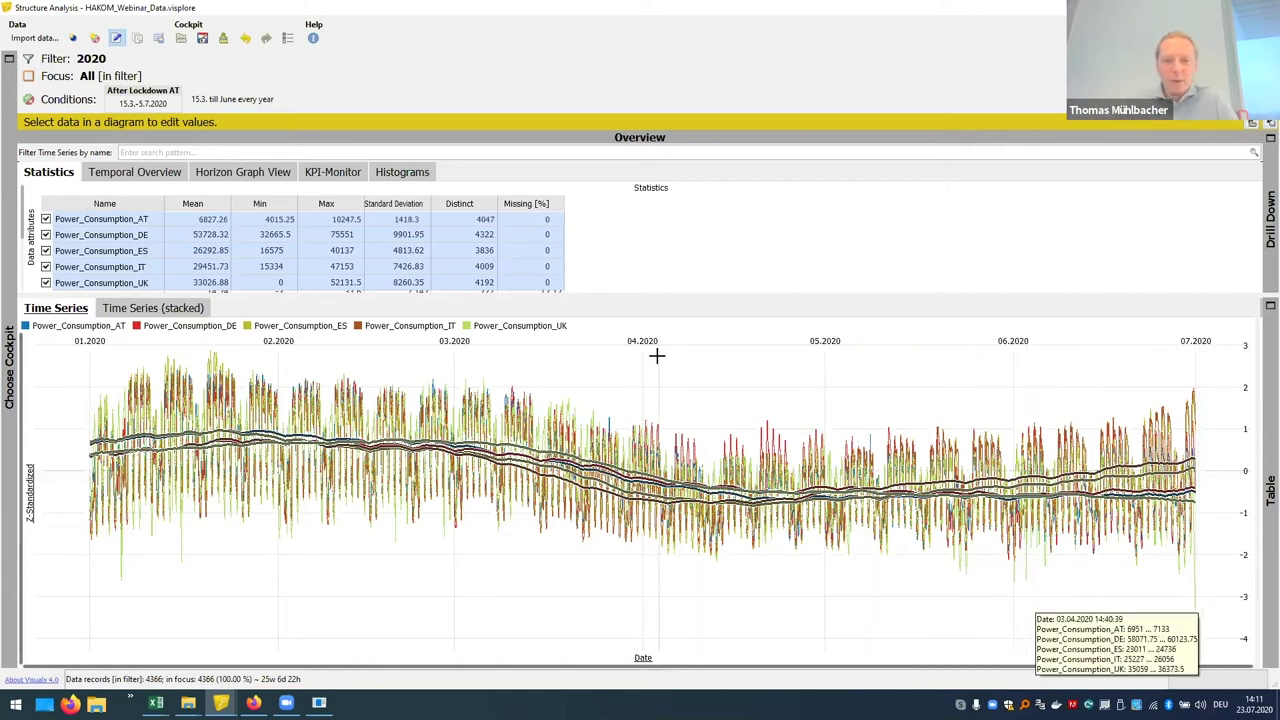
- Display Power_Consumption_AT alone without the moving average, and reduce the time series chart's height to reveal the full statistics table
left_click_drag(656, 296, 650, 421)
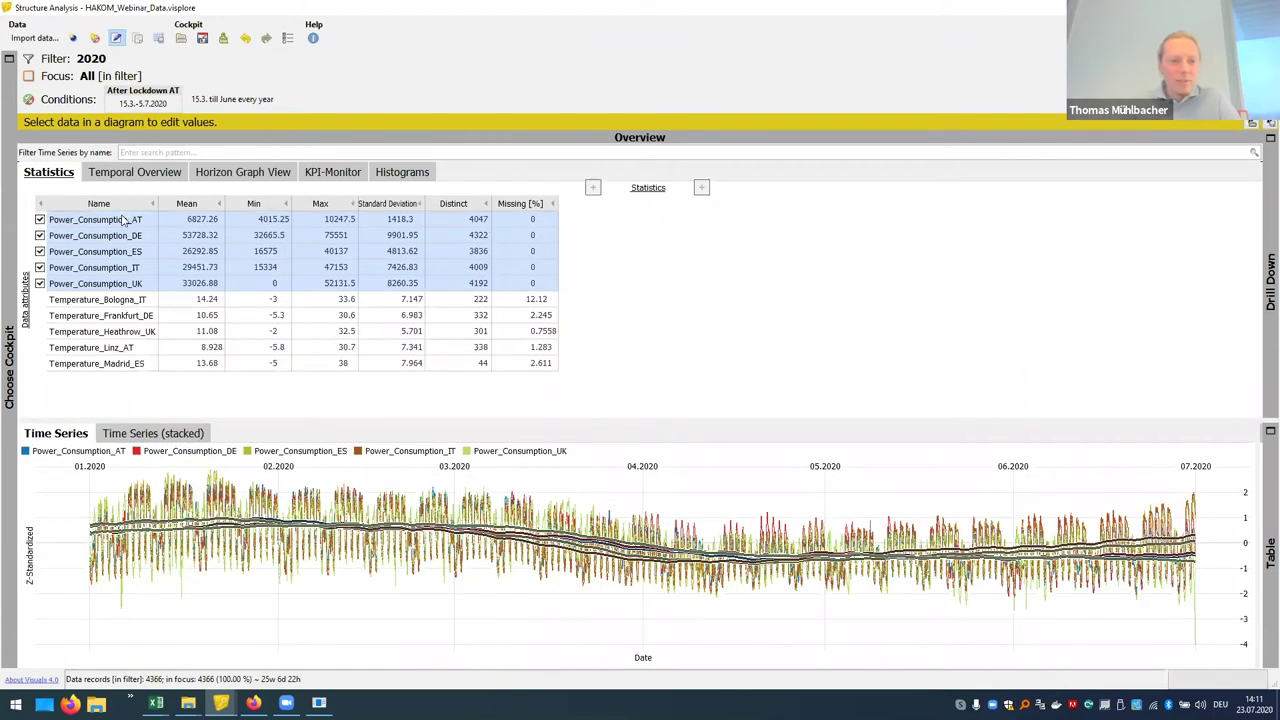
left_click(100, 220)
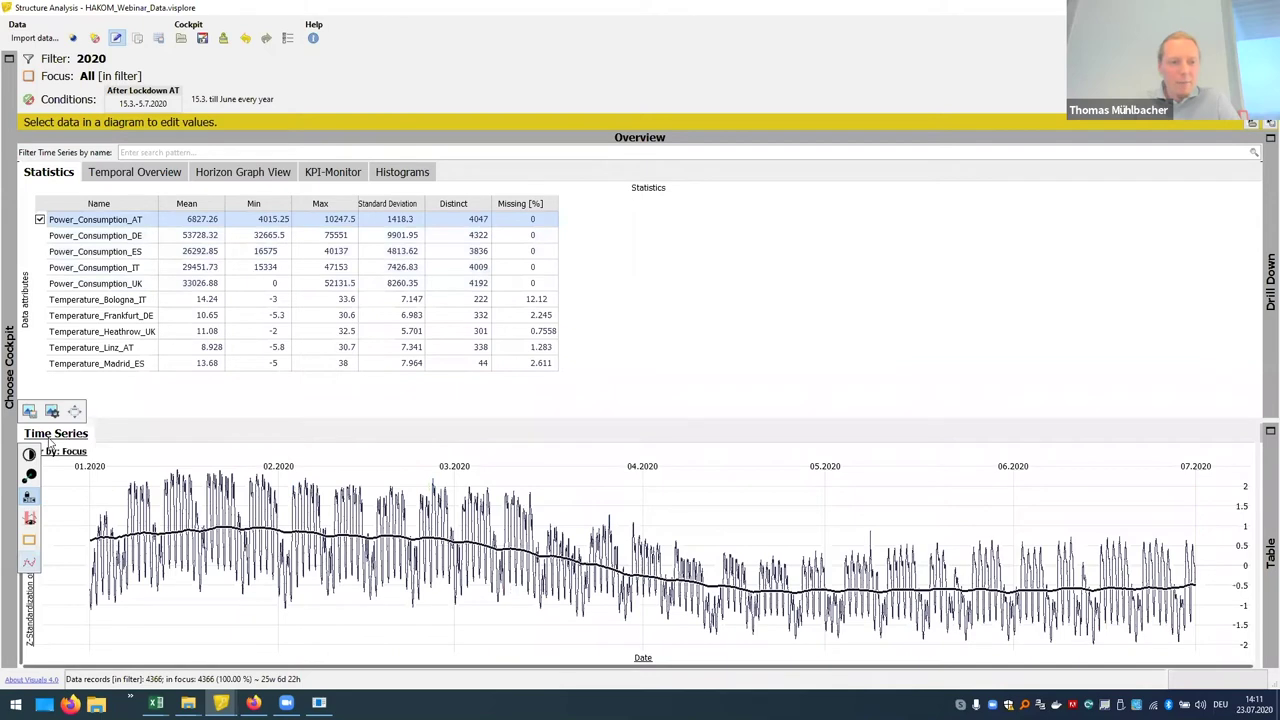
left_click(29, 563)
left_click(26, 561)
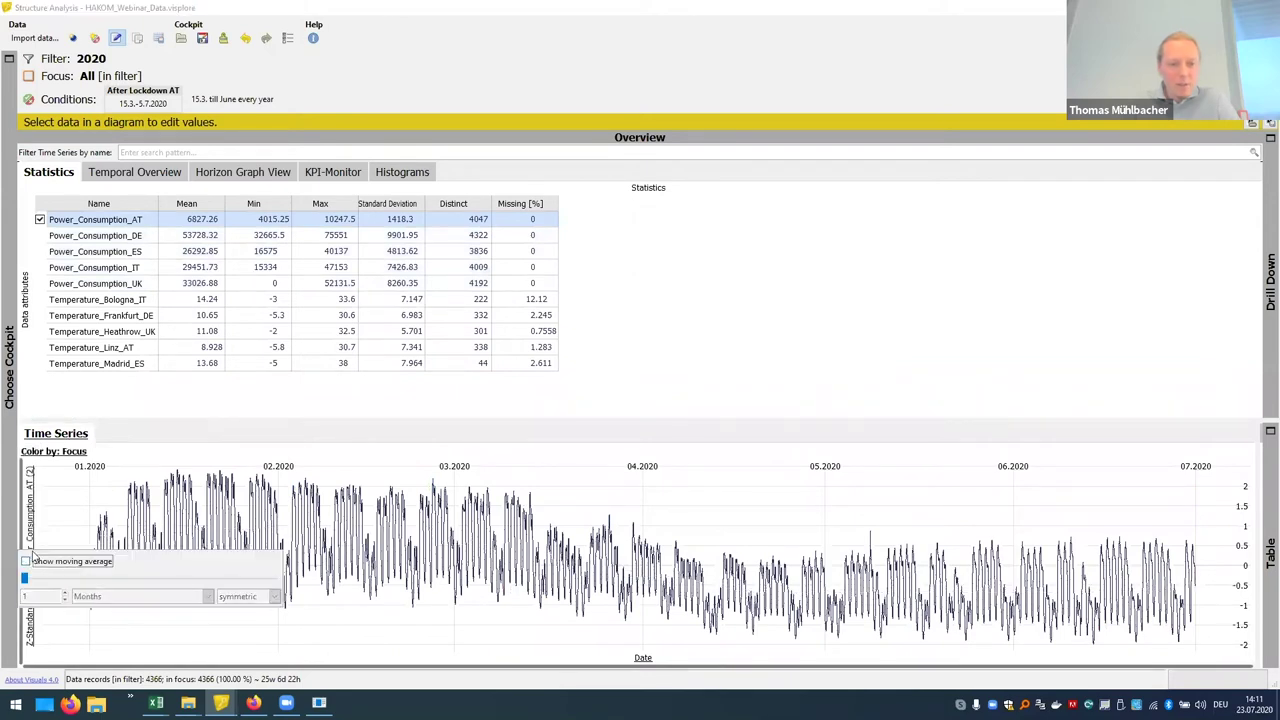
left_click_drag(597, 423, 597, 410)
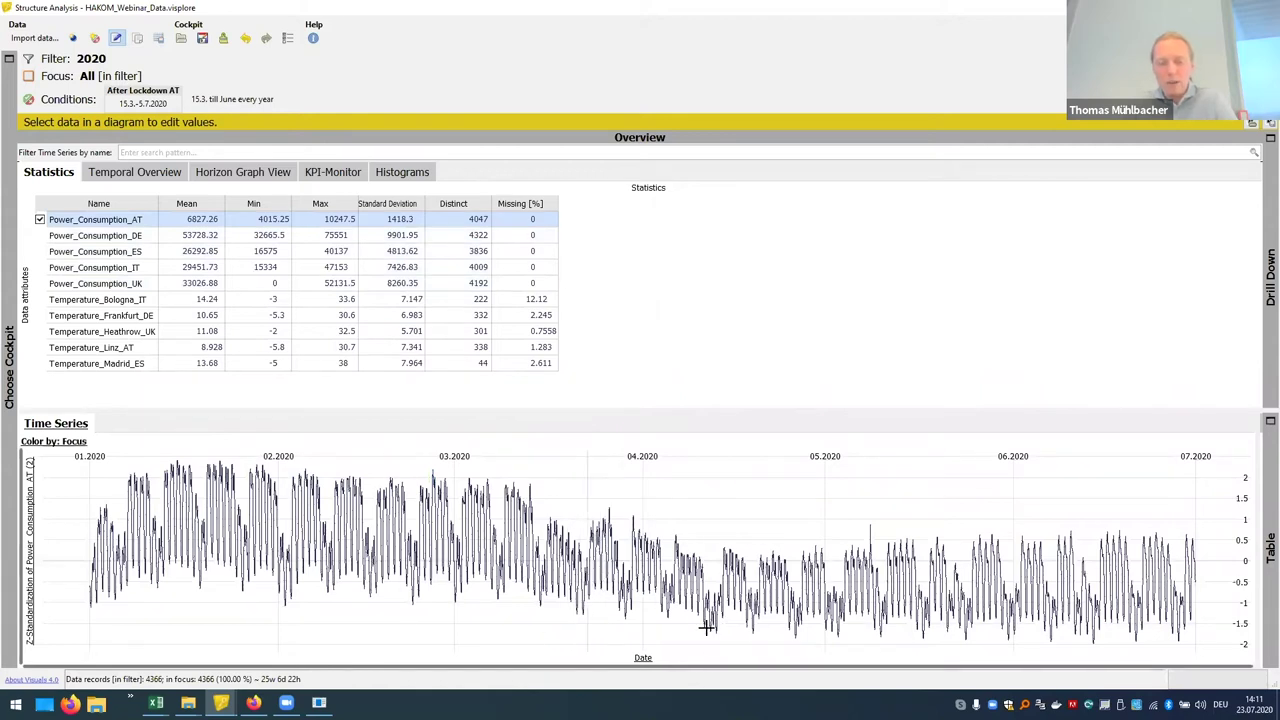
mouse_move(705, 627)
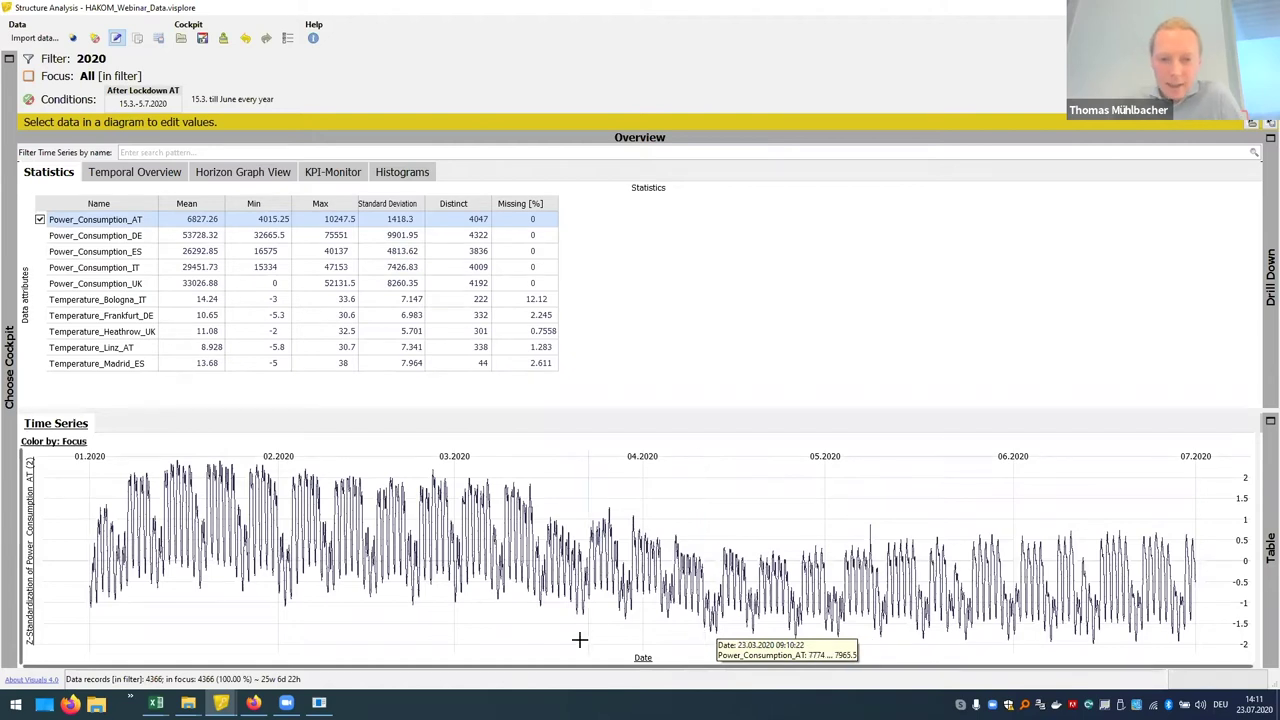
left_click_drag(546, 659, 1210, 660)
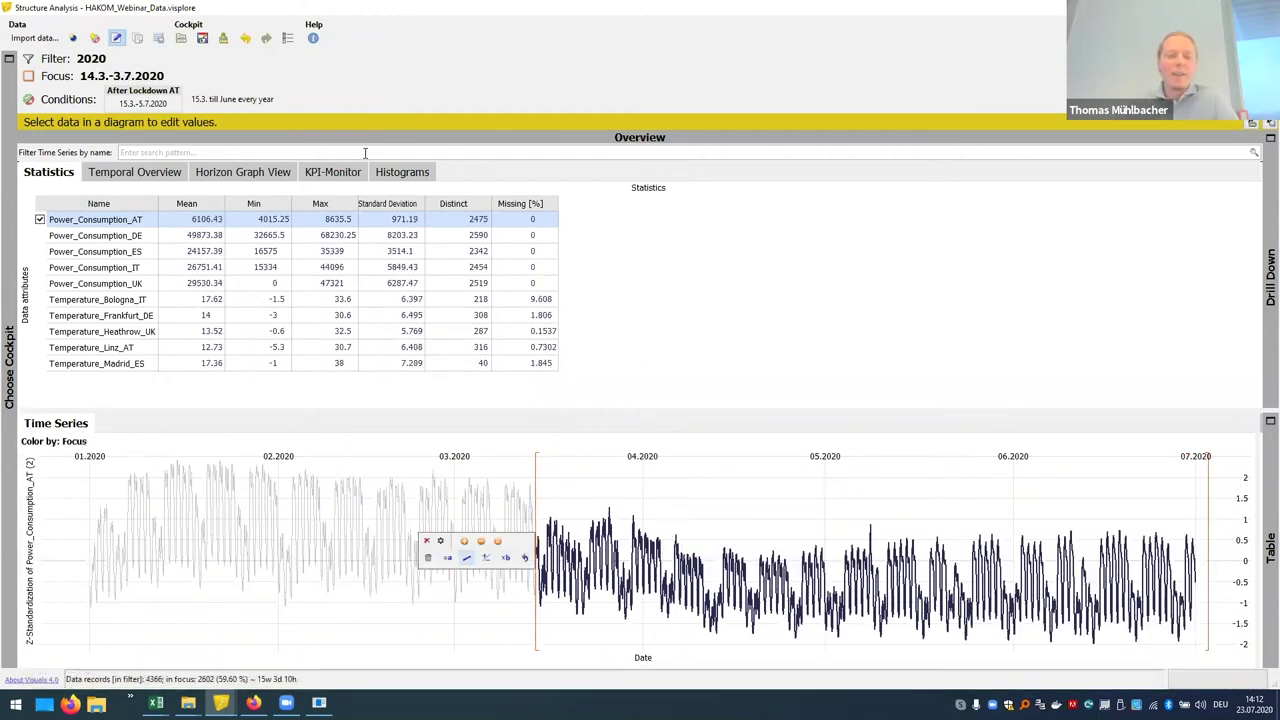
mouse_move(203, 80)
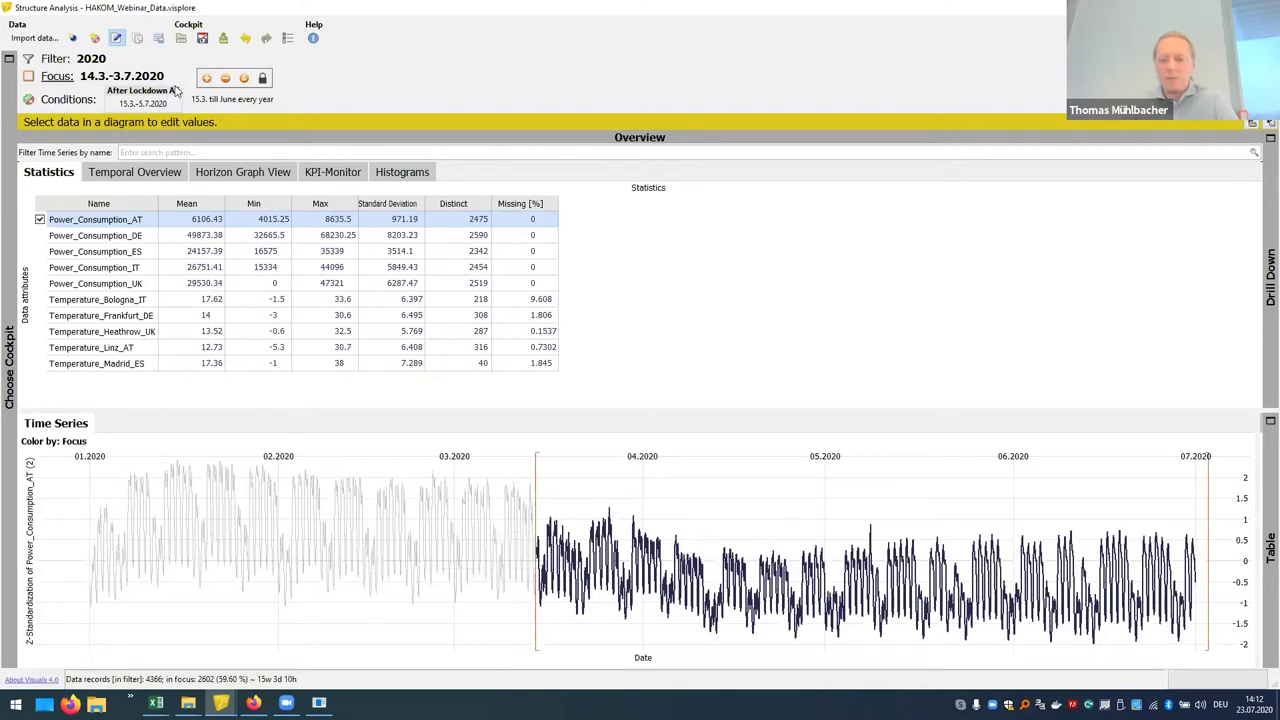
left_click(163, 106)
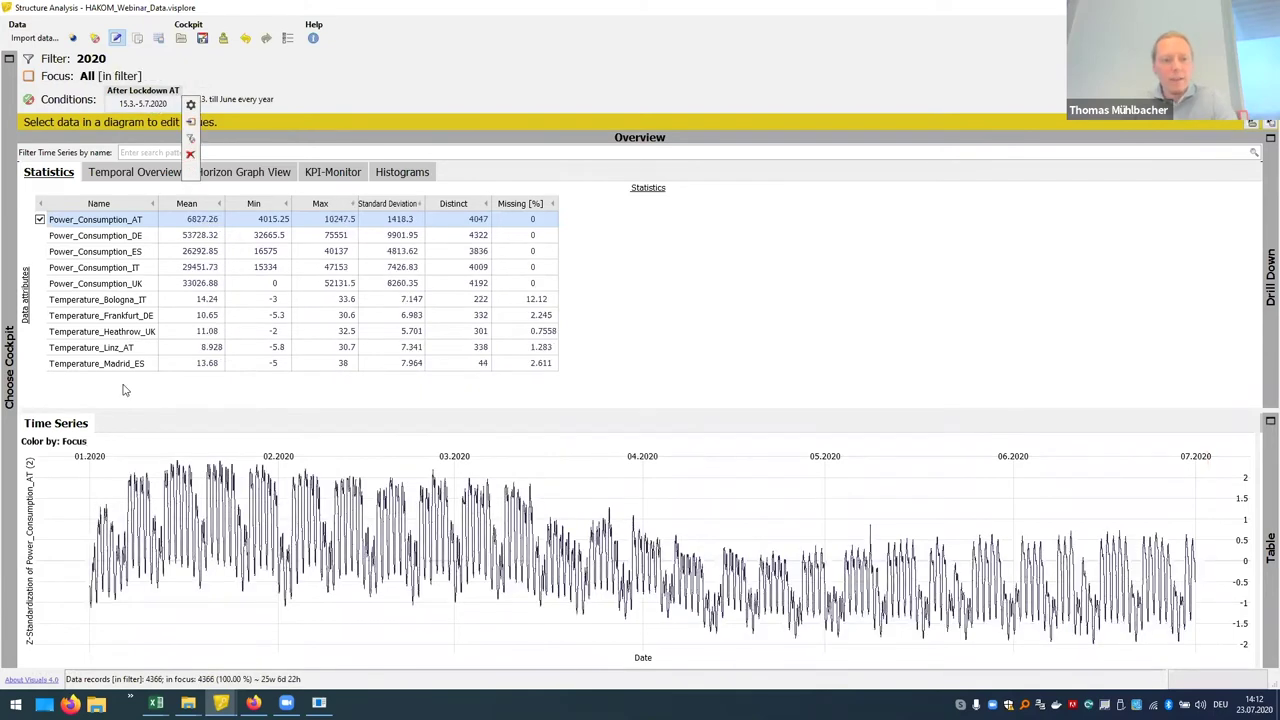
- Color the Power_Consumption_AT time series by the categorical condition After Lockdown AT
left_click(93, 442)
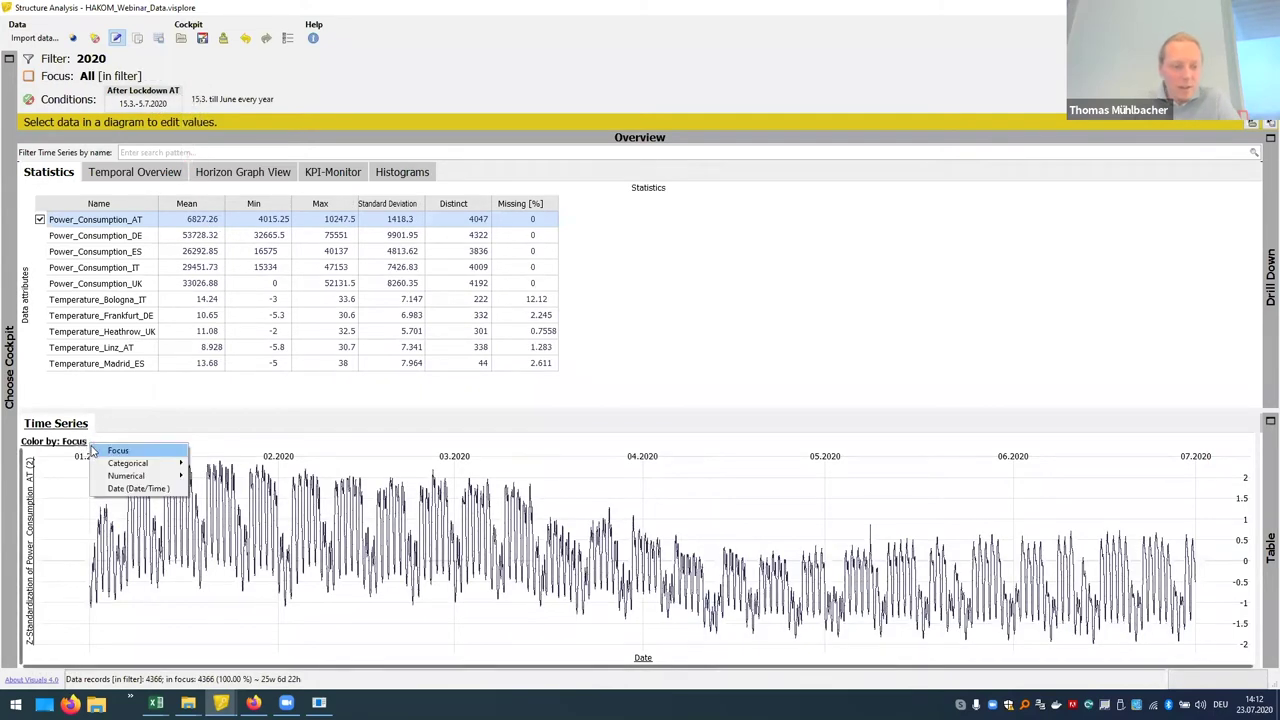
mouse_move(143, 464)
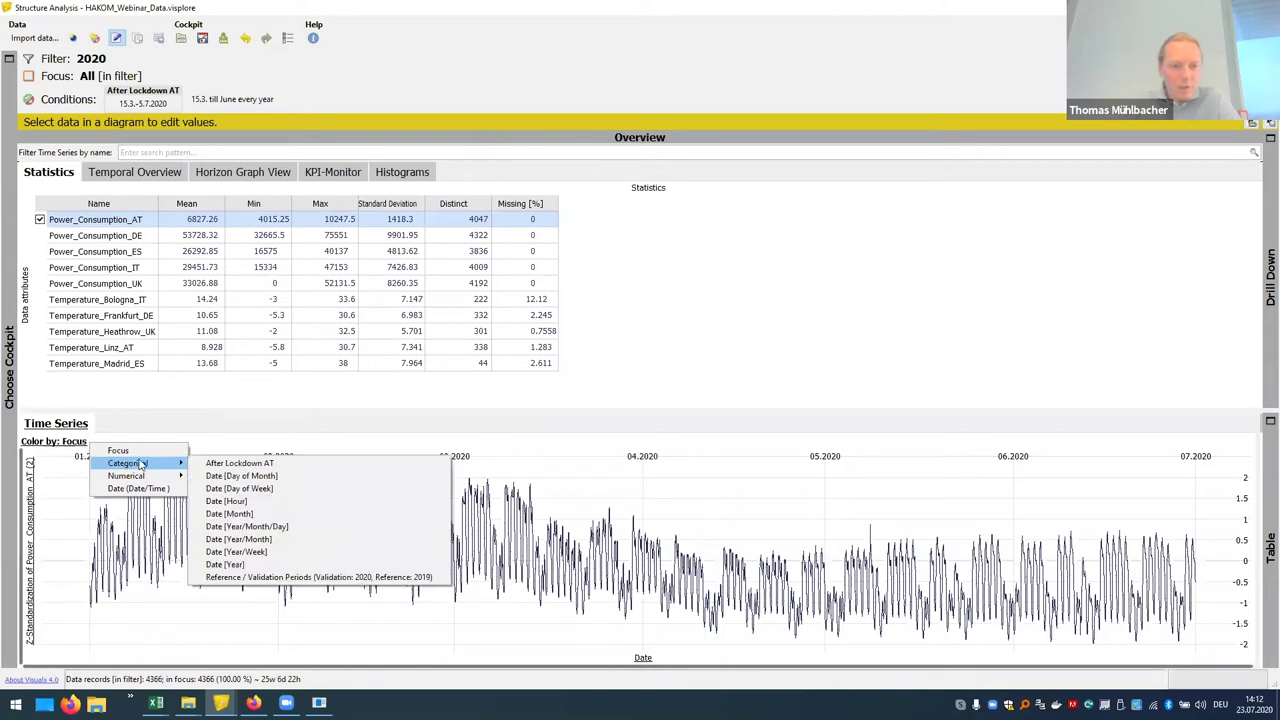
left_click(230, 464)
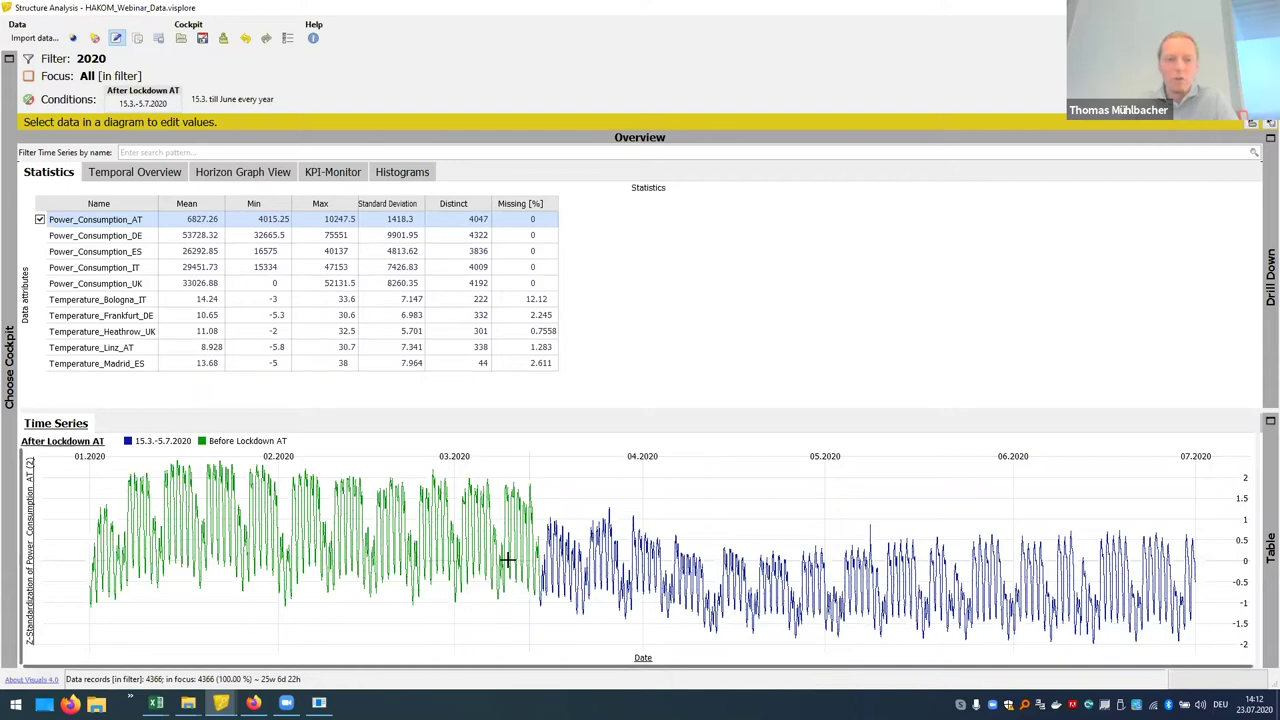
mouse_move(620, 630)
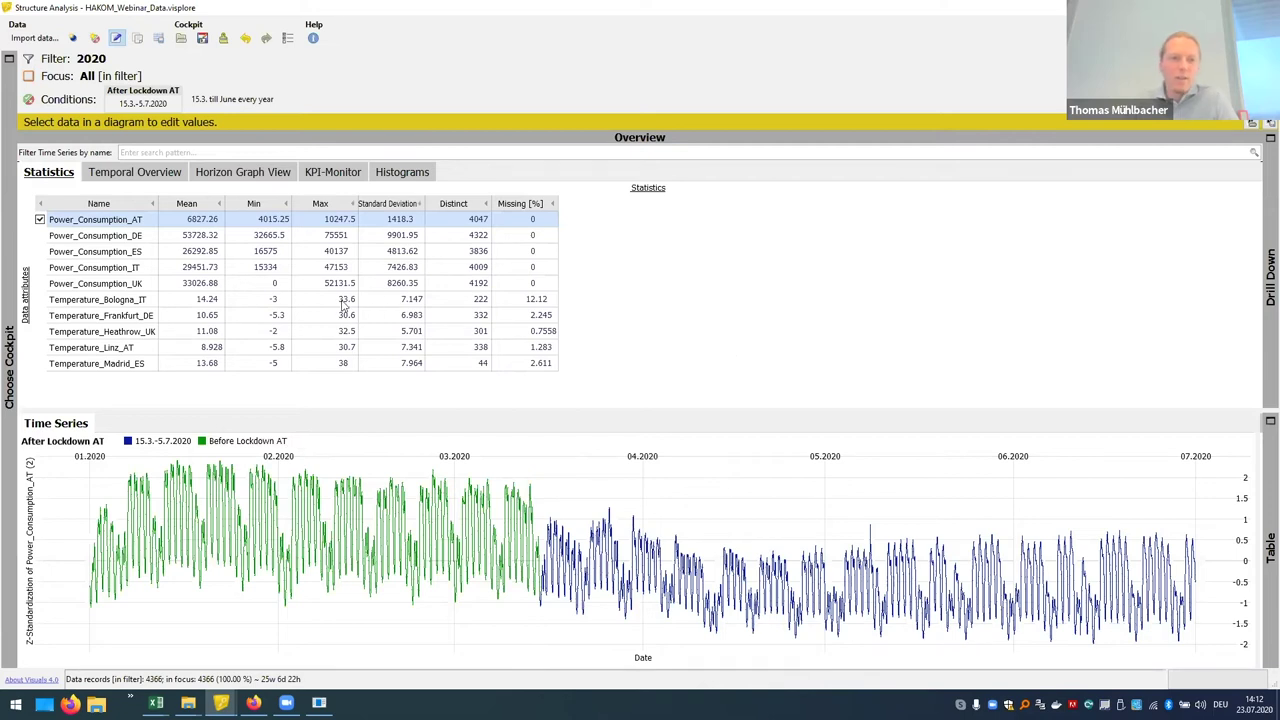
- Split the statistics by After Lockdown AT, place Before Lockdown AT ahead of 15.3.-5.7.2020, and compare the countries' mean power consumption
mouse_move(663, 193)
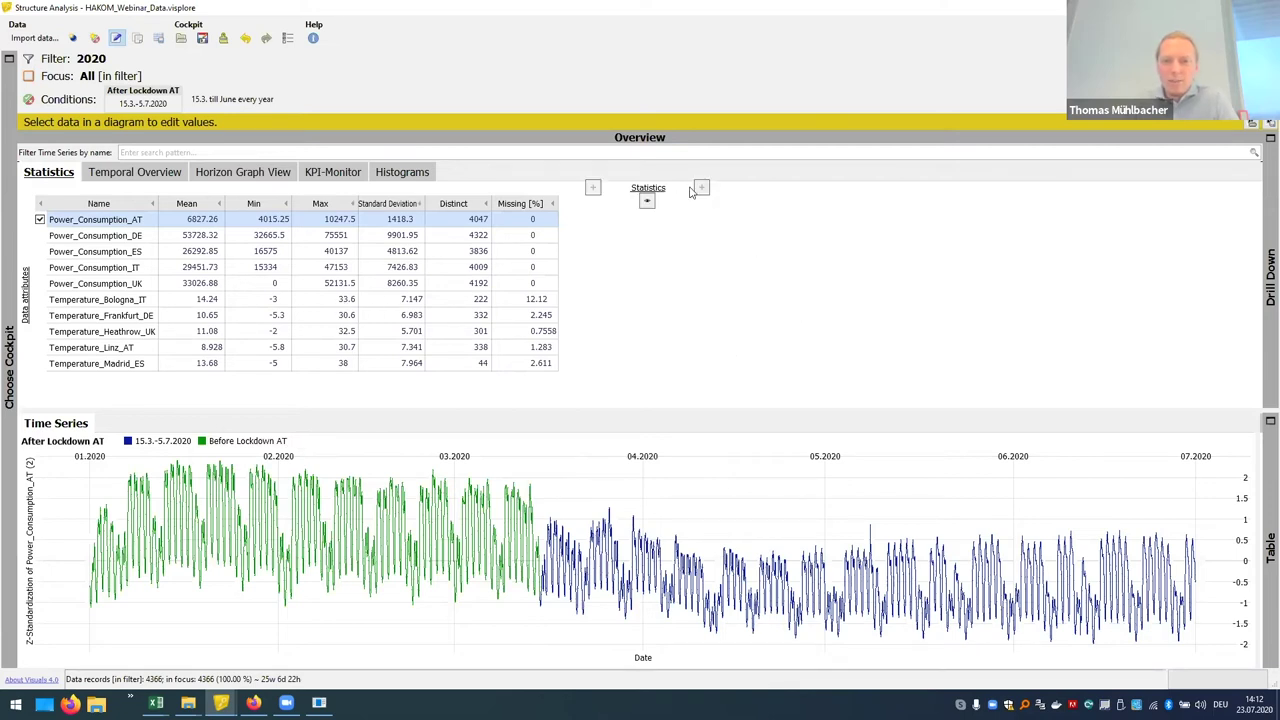
left_click(701, 189)
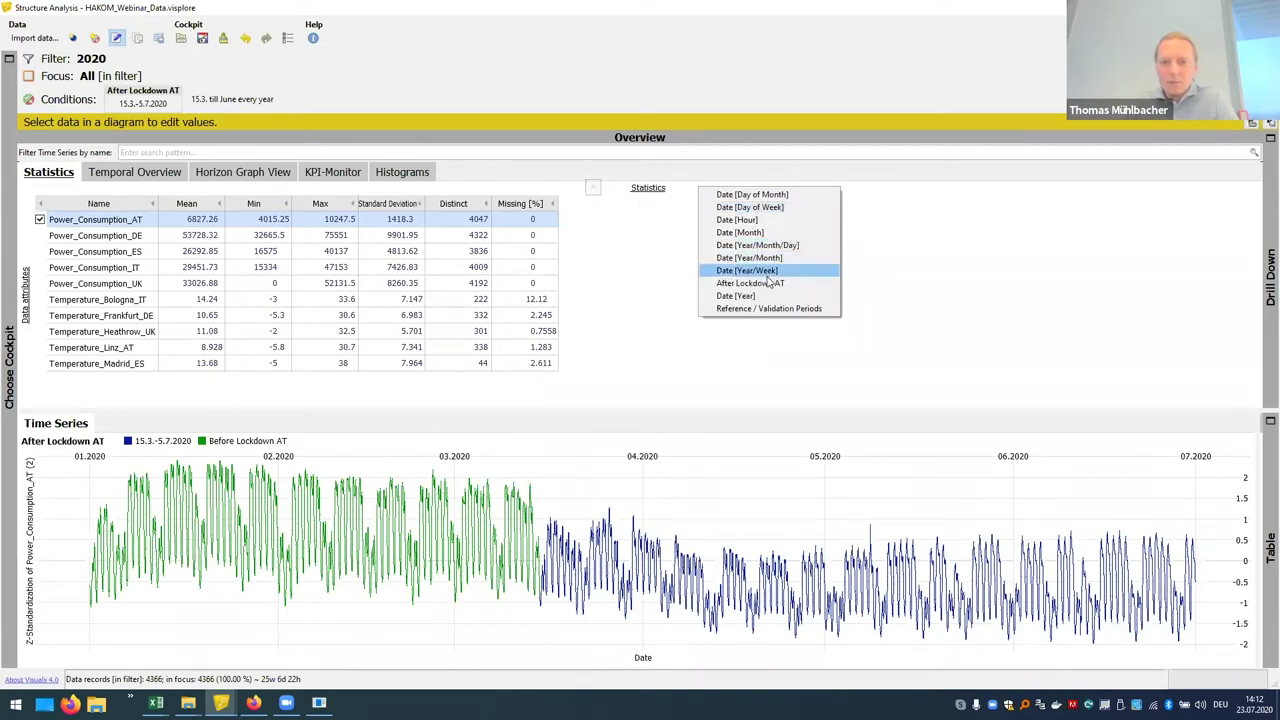
left_click(763, 284)
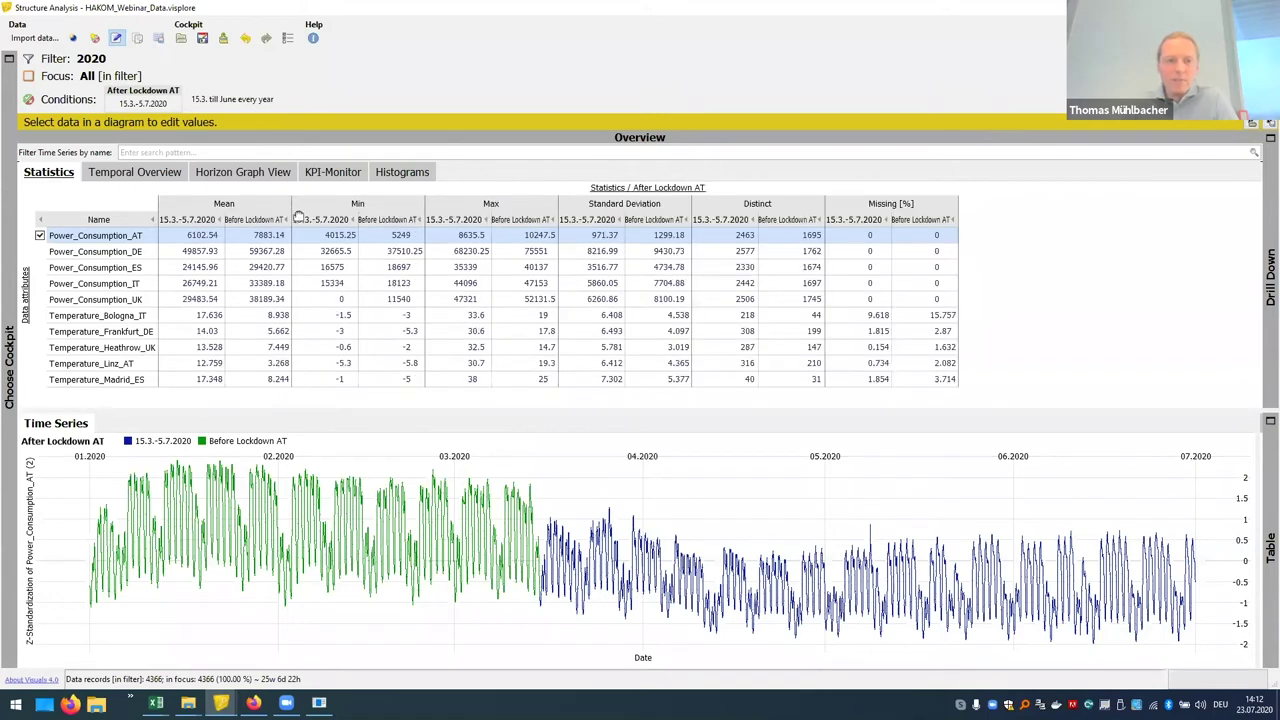
left_click_drag(226, 219, 172, 226)
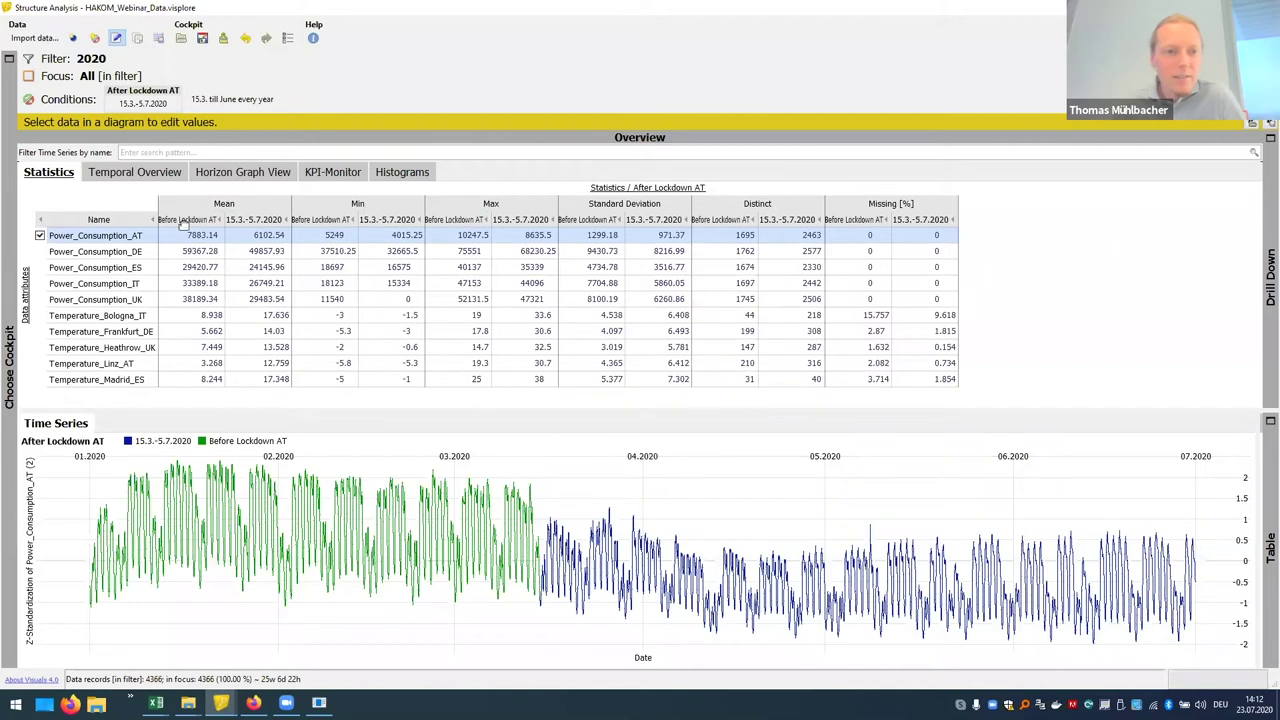
mouse_move(193, 240)
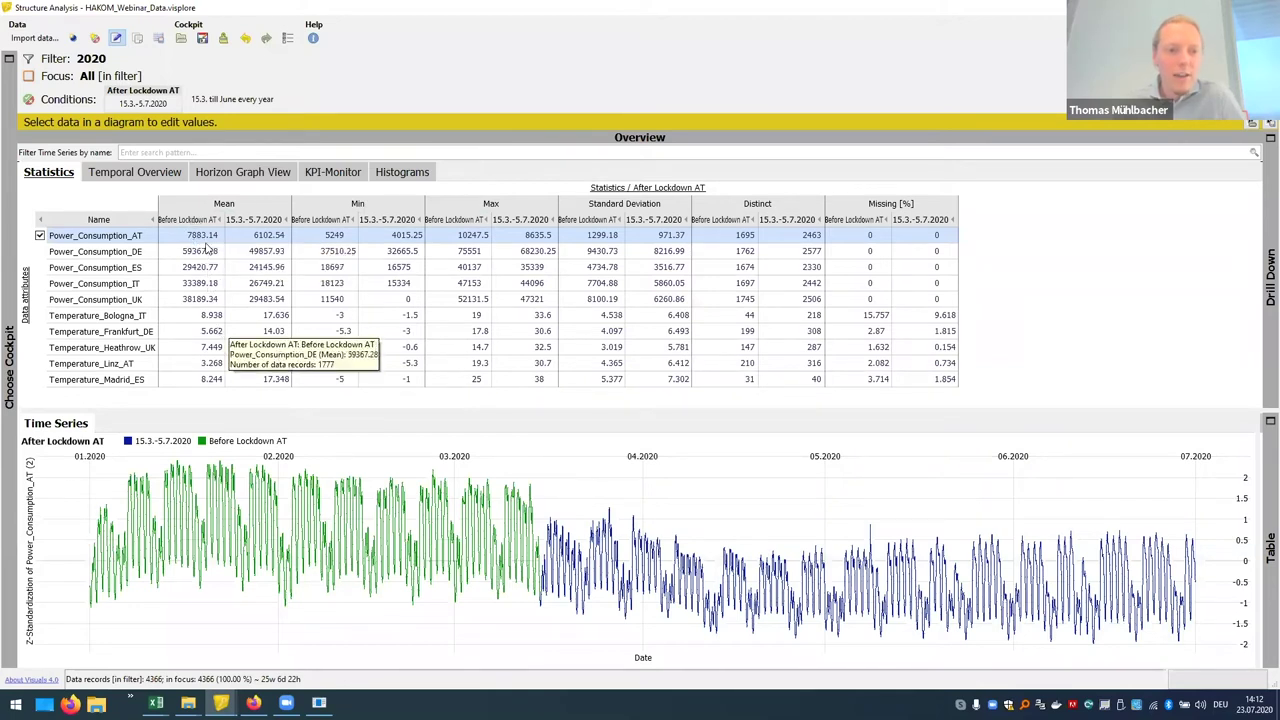
mouse_move(207, 304)
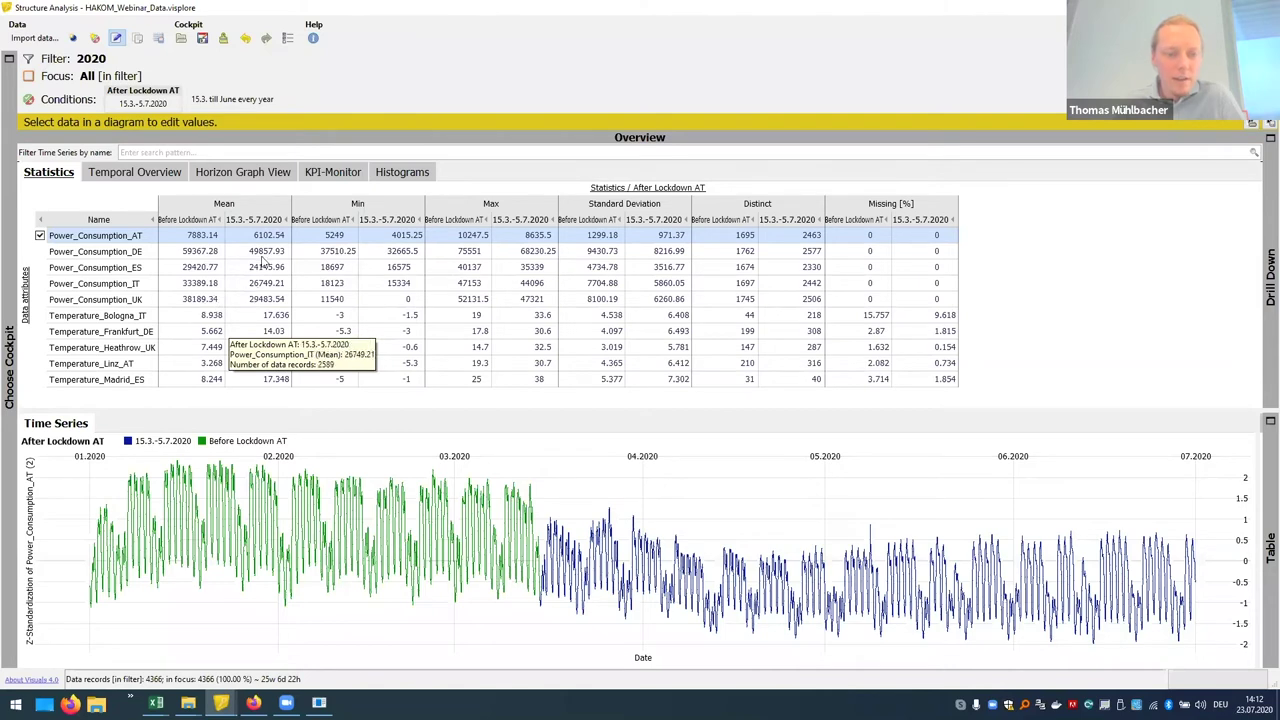
mouse_move(267, 303)
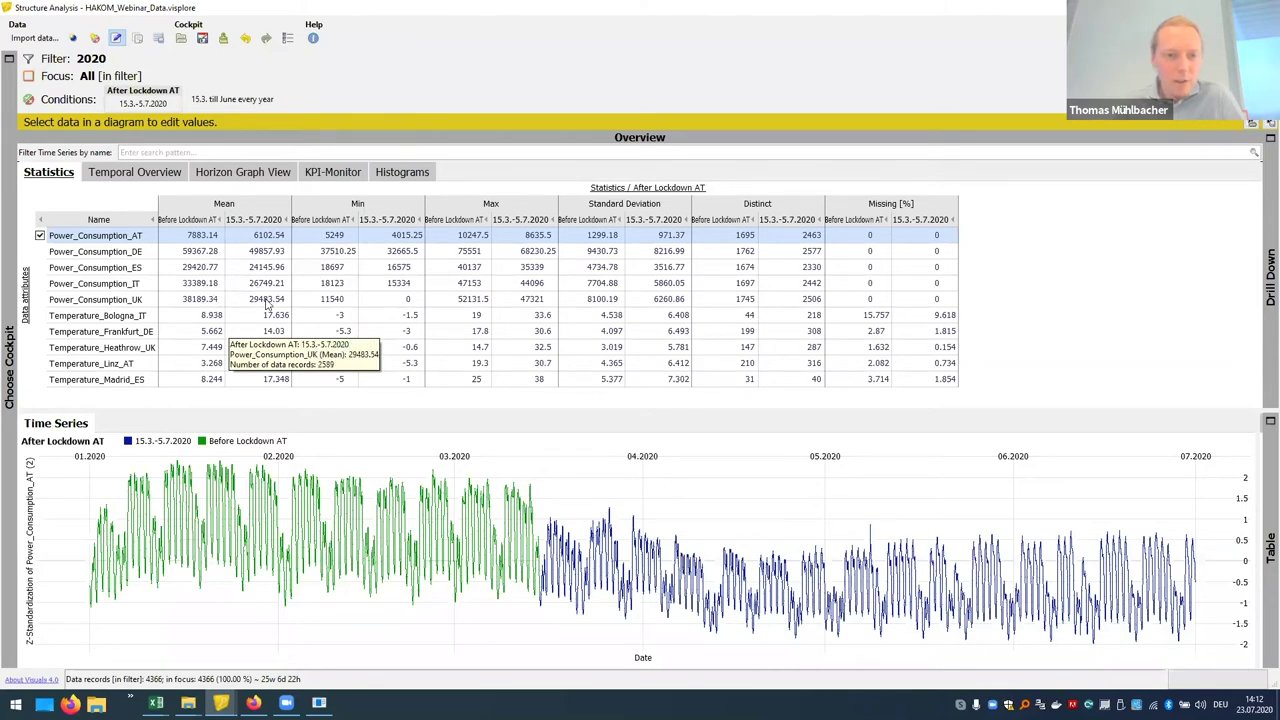
mouse_move(724, 616)
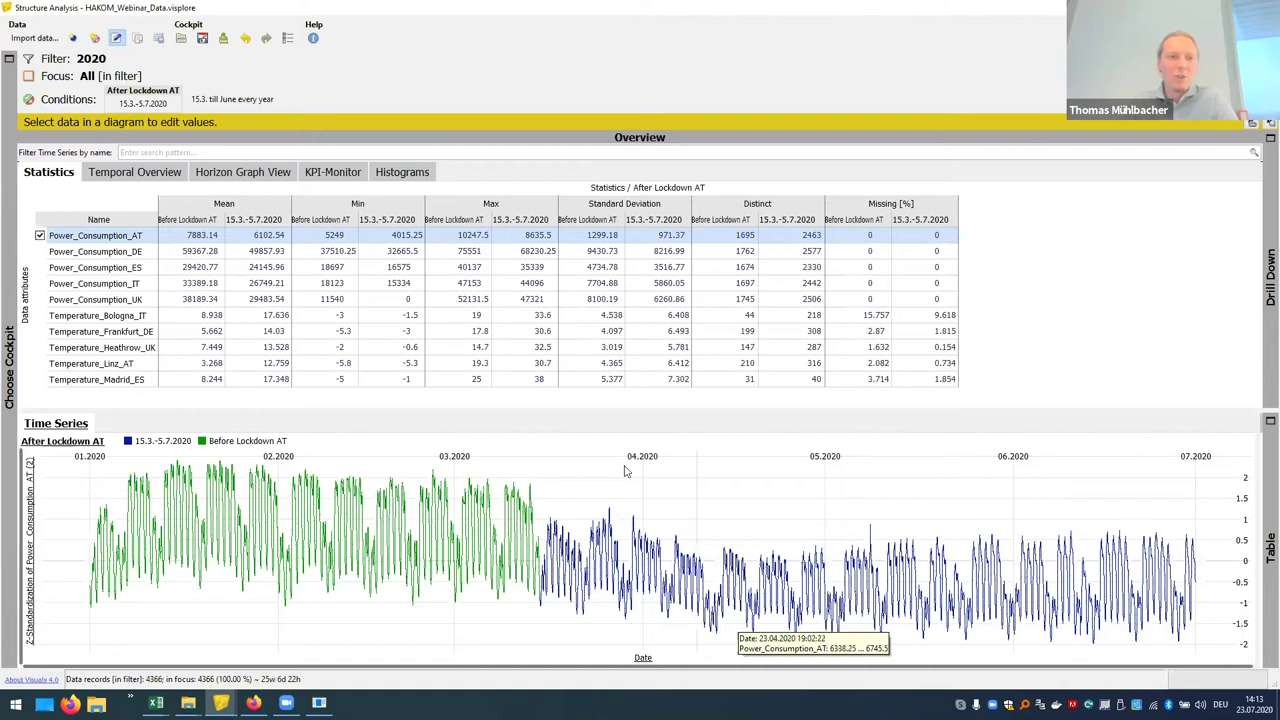
- Remove the 2020 filter, focus on the condition 15.3. till June every year, and turn that focus into the filter
mouse_move(117, 66)
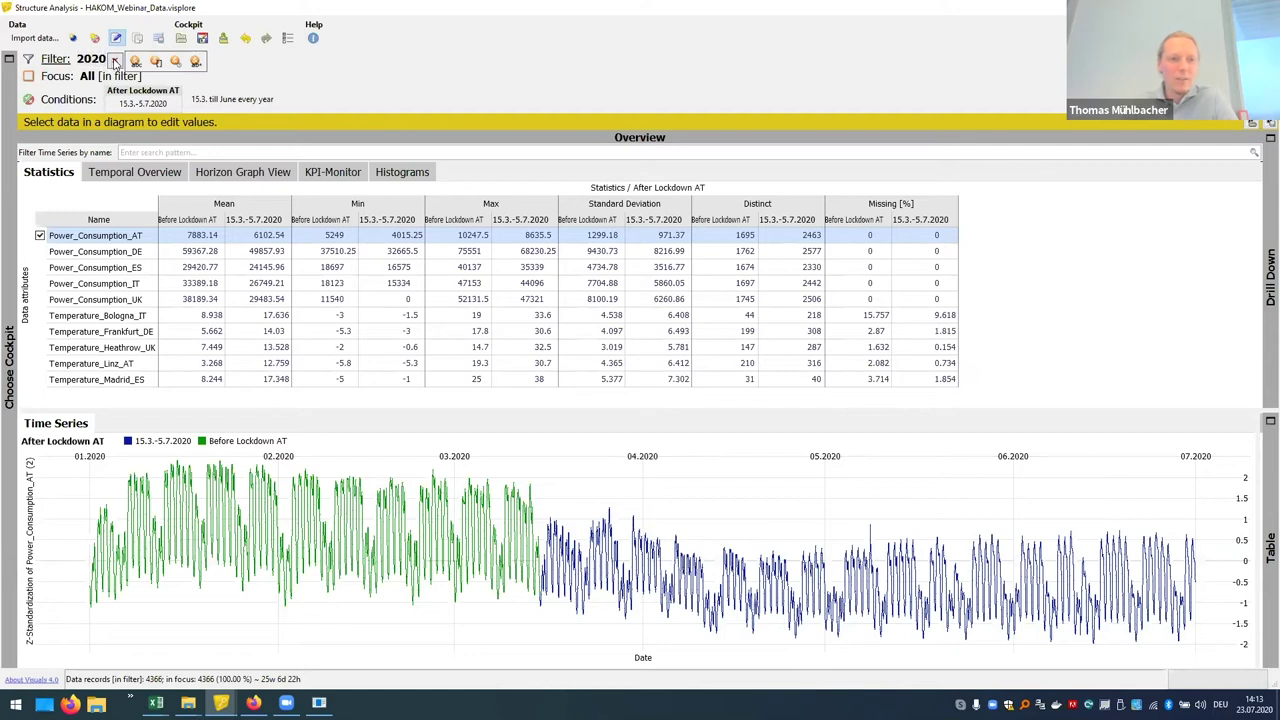
left_click(114, 62)
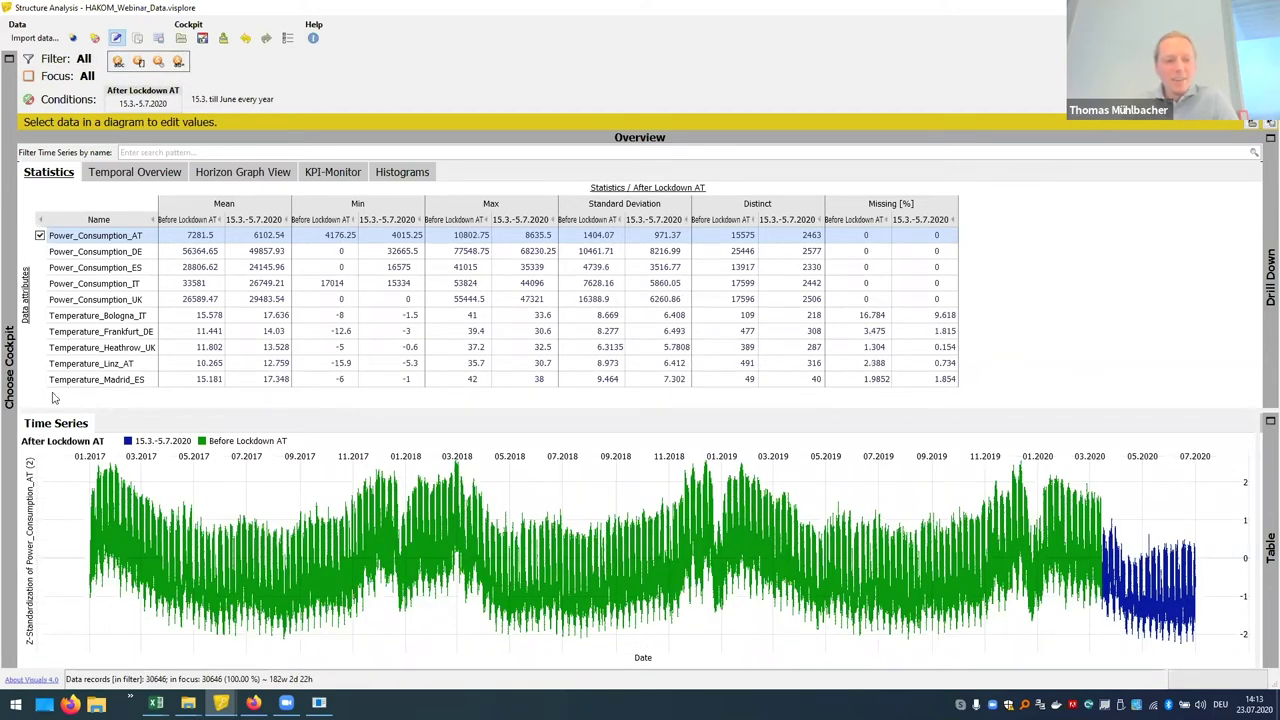
mouse_move(86, 487)
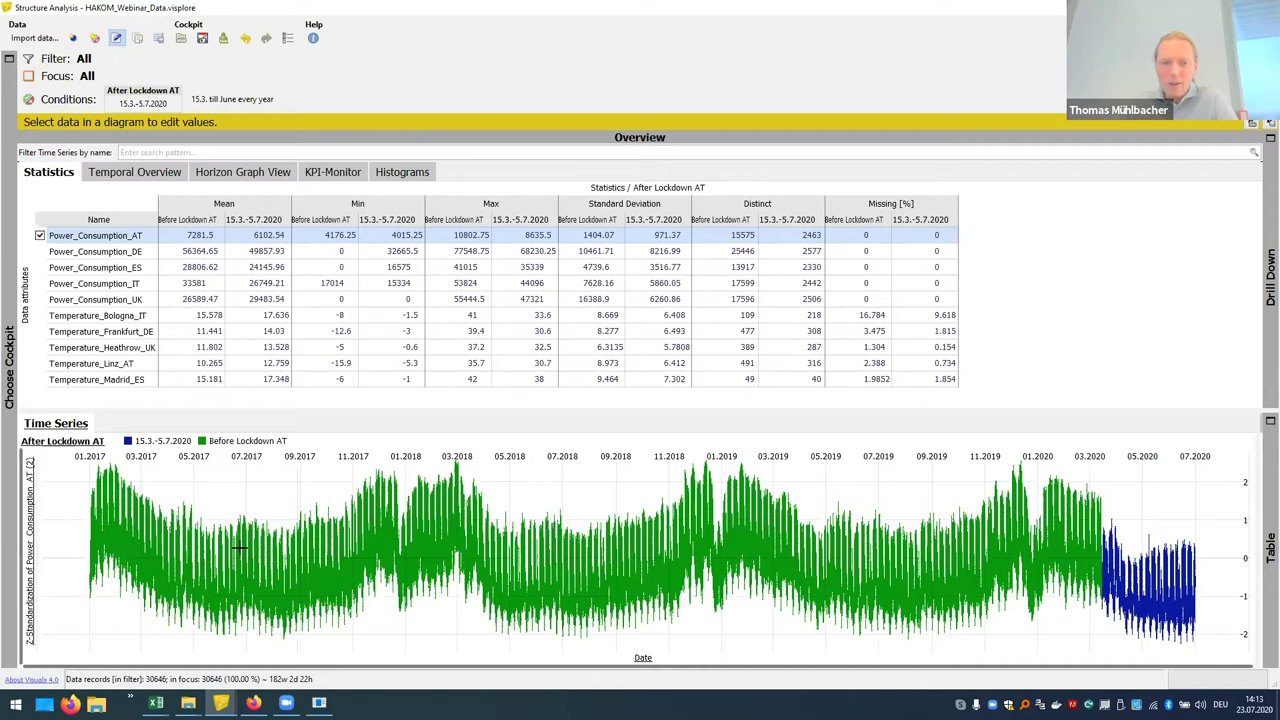
mouse_move(464, 540)
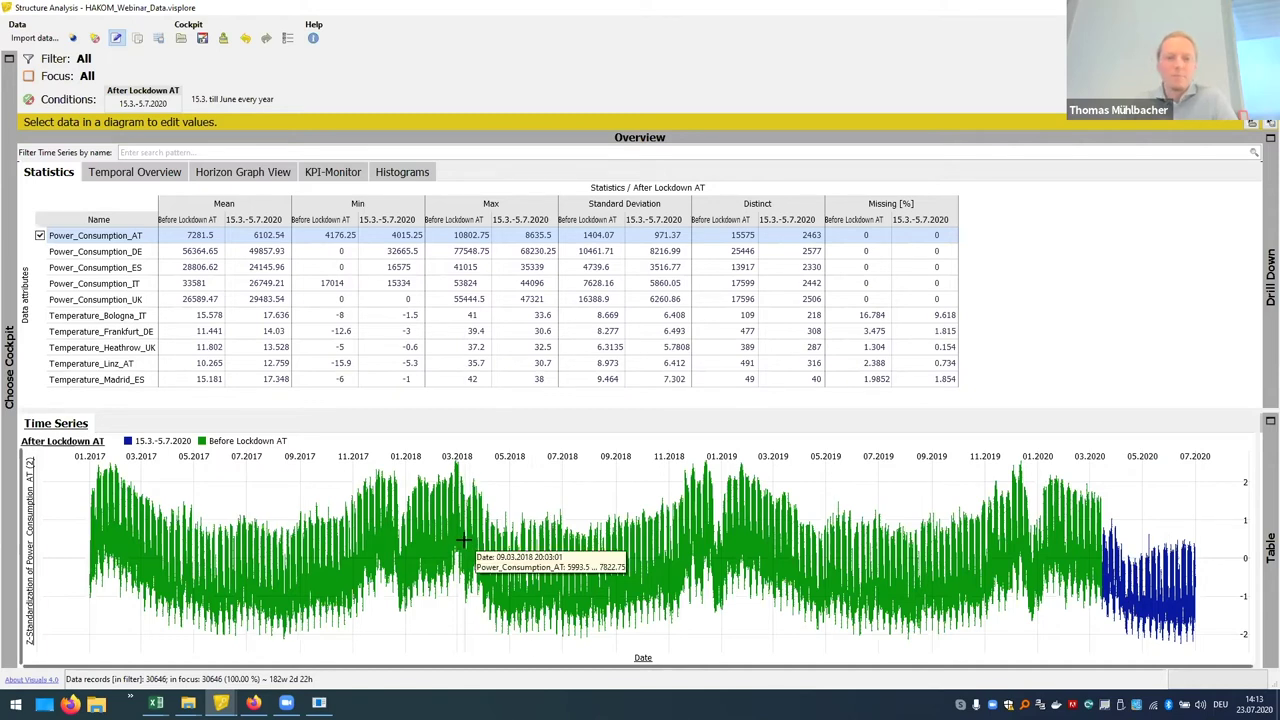
left_click(247, 100)
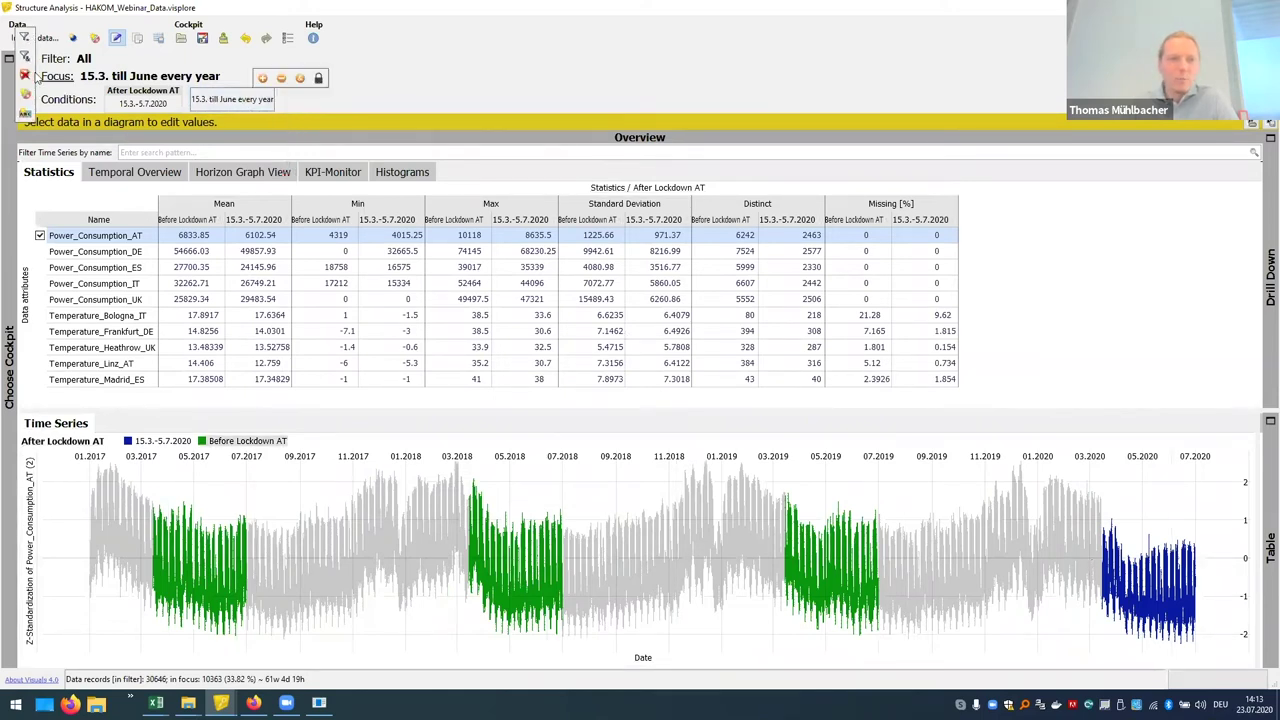
left_click(26, 58)
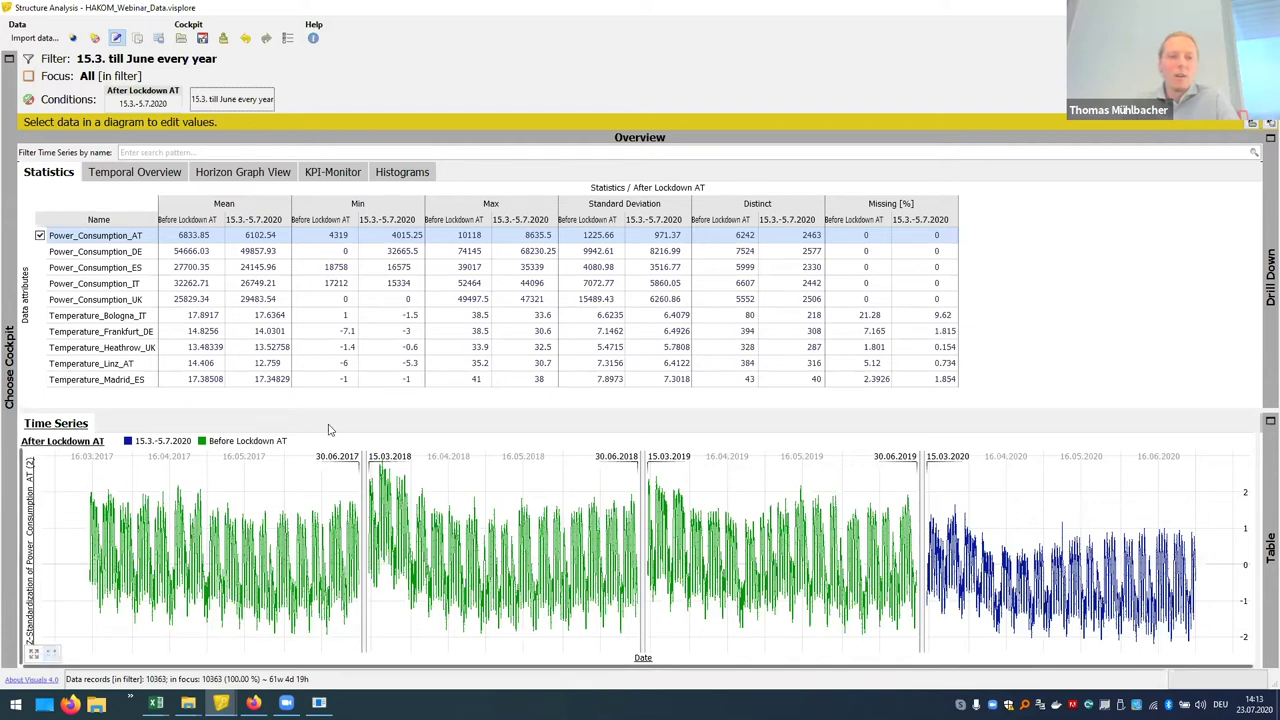
- Filter the time series names by "power" and show the statistics as percentage differences relative to Before Lockdown AT
left_click(196, 152)
type("po")
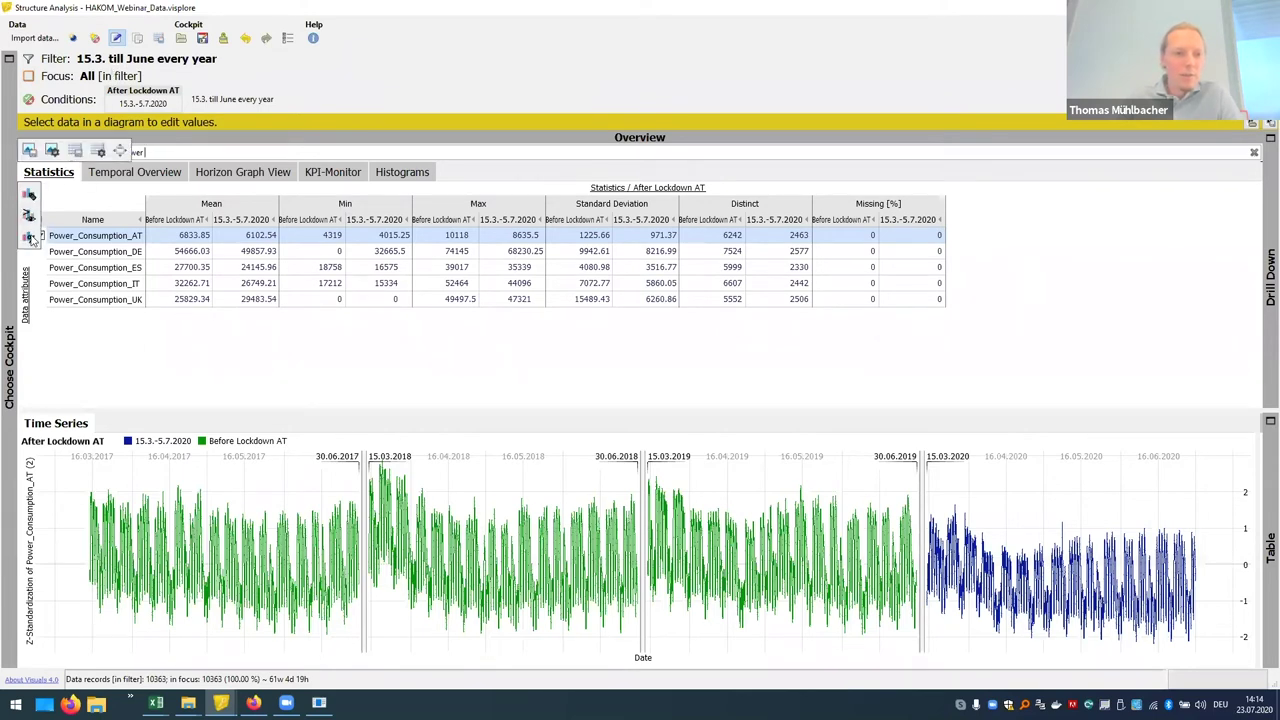
left_click(29, 236)
left_click(56, 259)
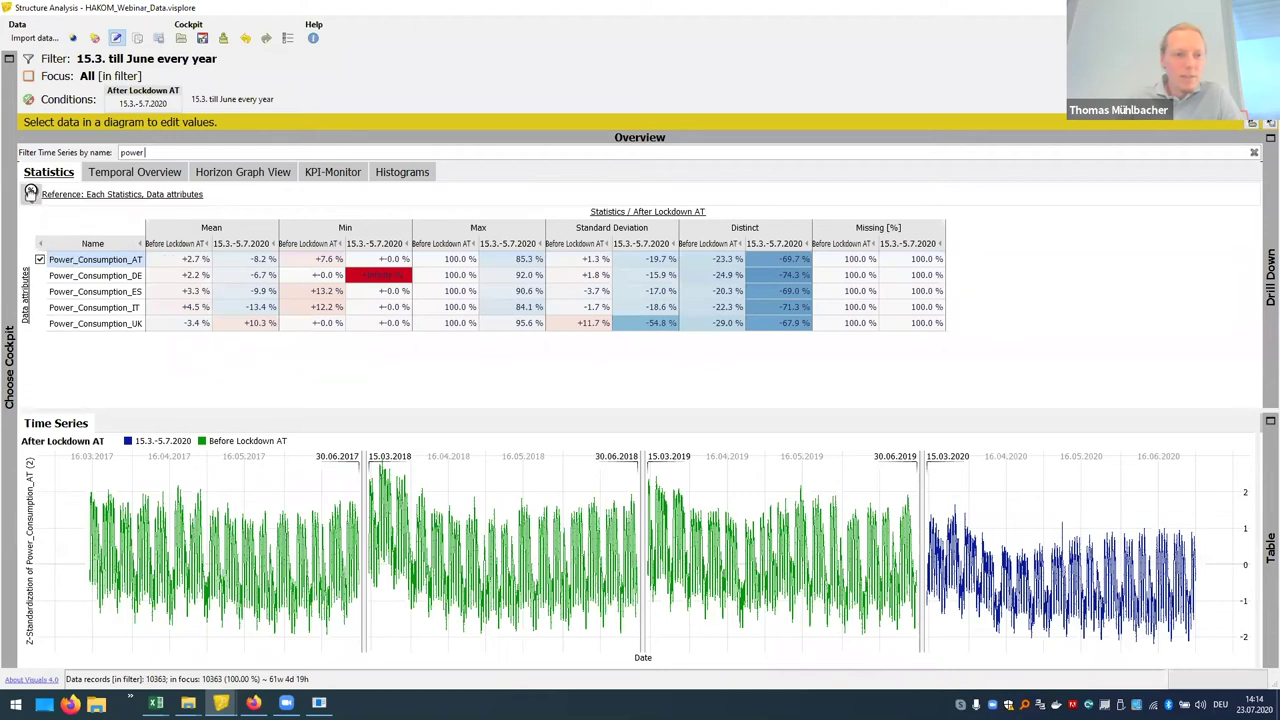
left_click_drag(31, 193, 171, 244)
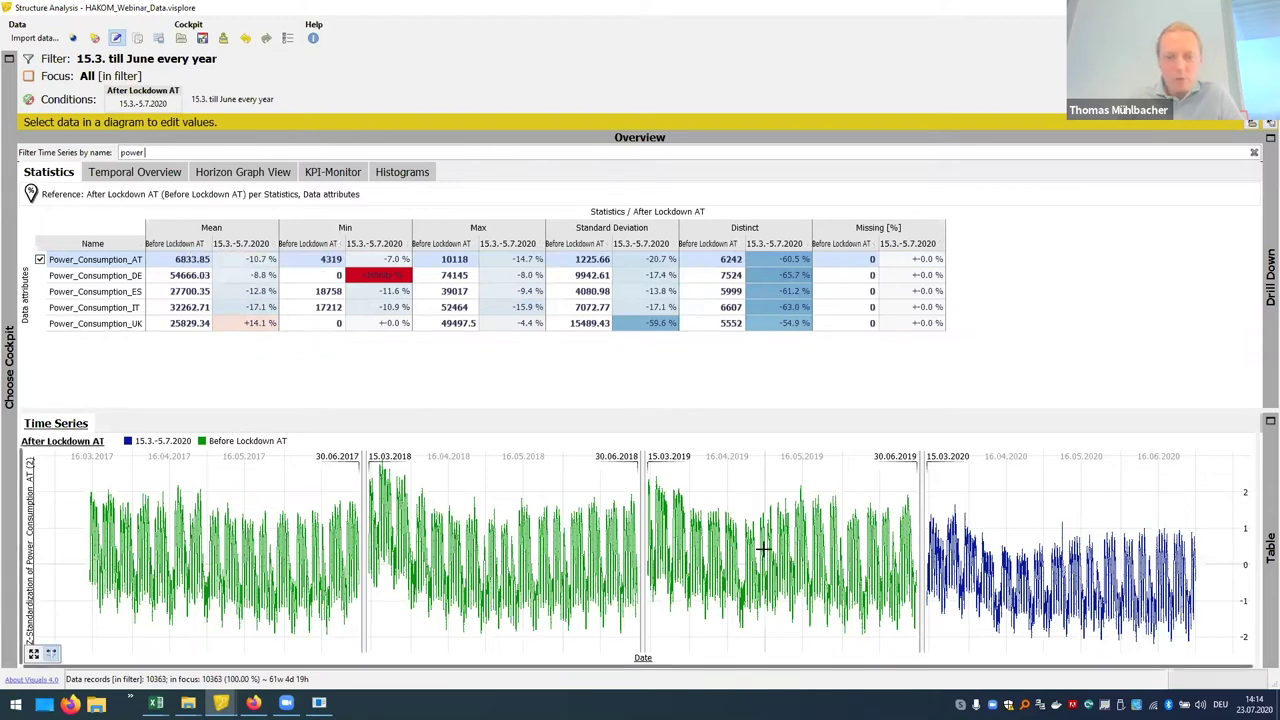
- Sort the statistics table in ascending order by the mean's relative change for 15.3.-5.7.2020
mouse_move(1078, 592)
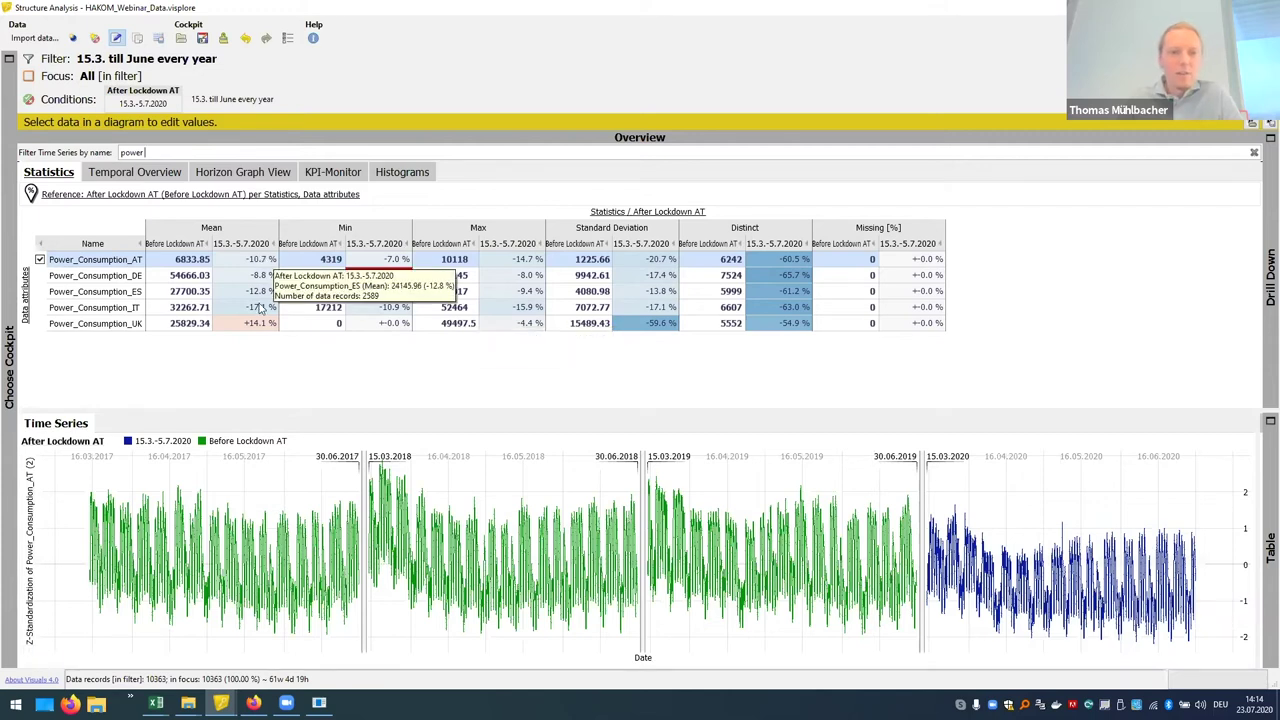
left_click(260, 244)
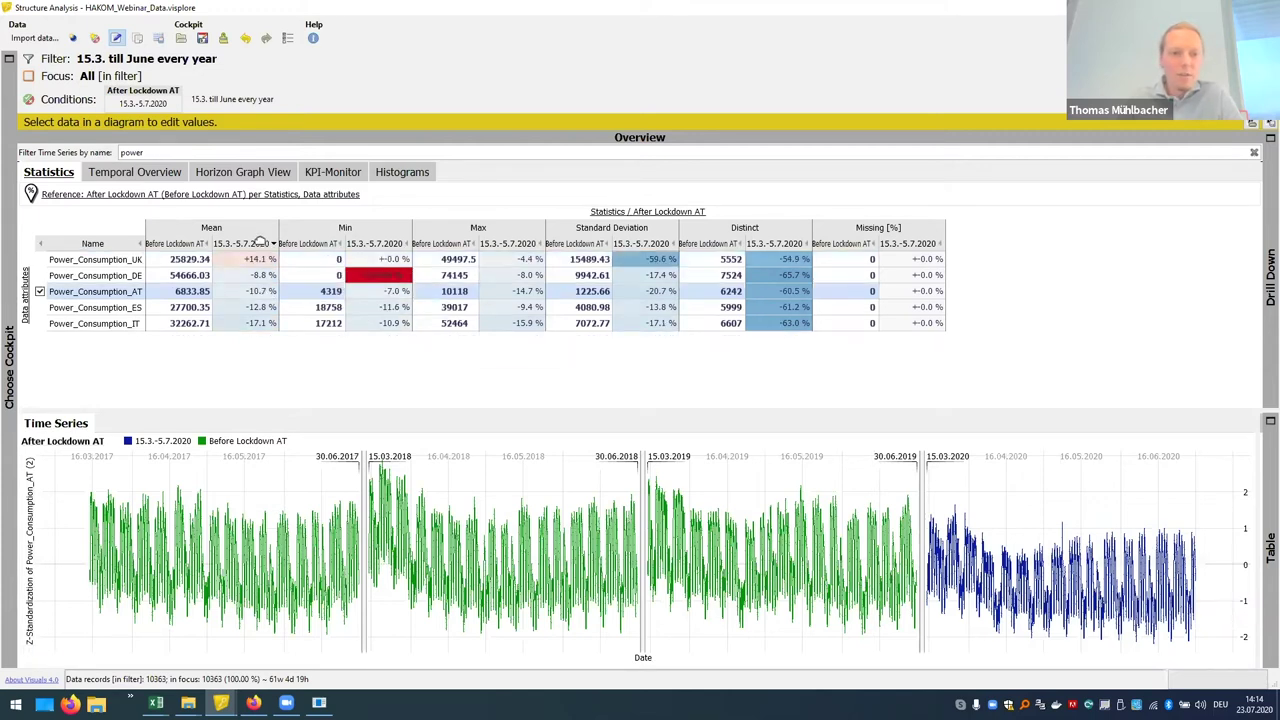
left_click(260, 244)
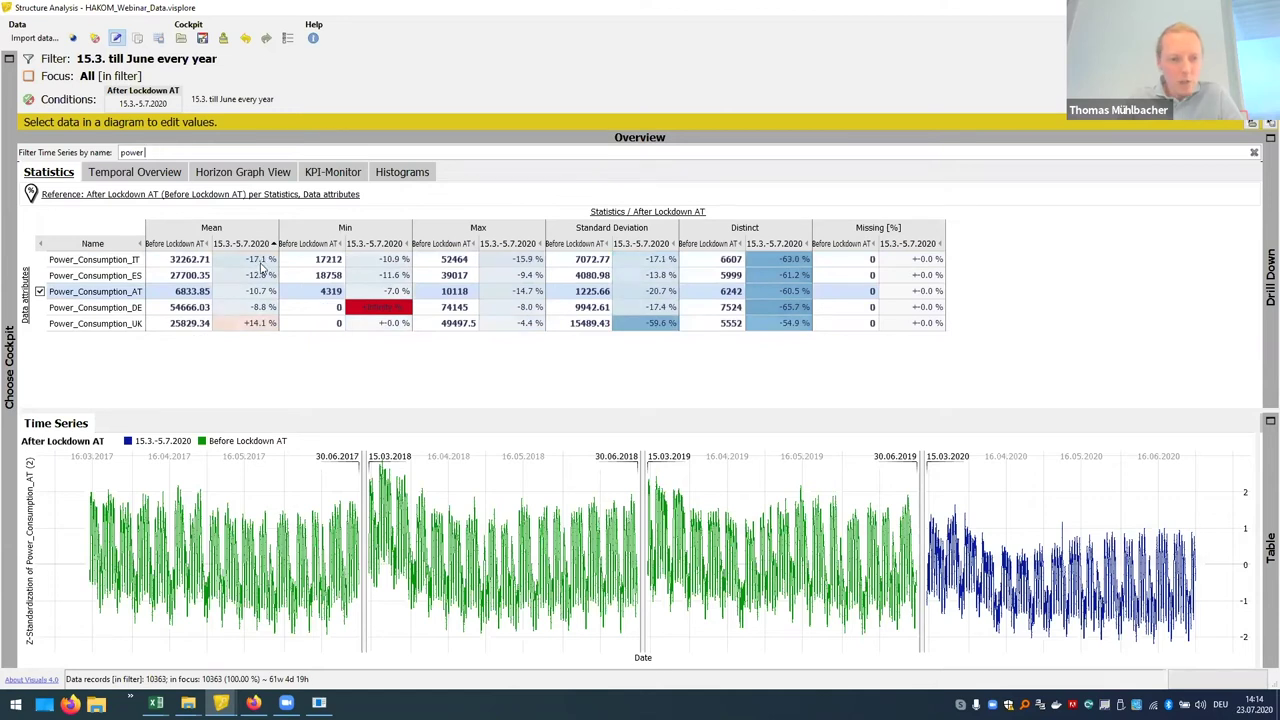
- Display Power_Consumption_IT, Power_Consumption_ES and Power_Consumption_UK one after another and examine their series across the four yearly periods
left_click(115, 260)
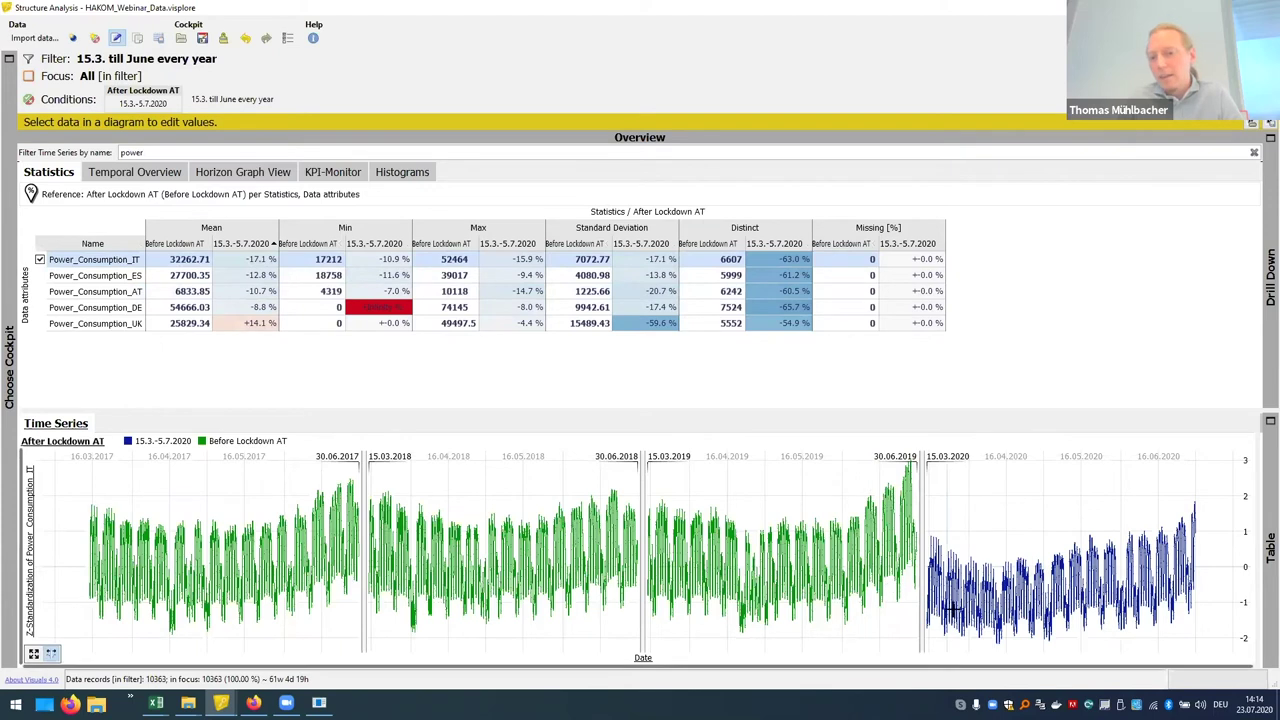
mouse_move(1210, 616)
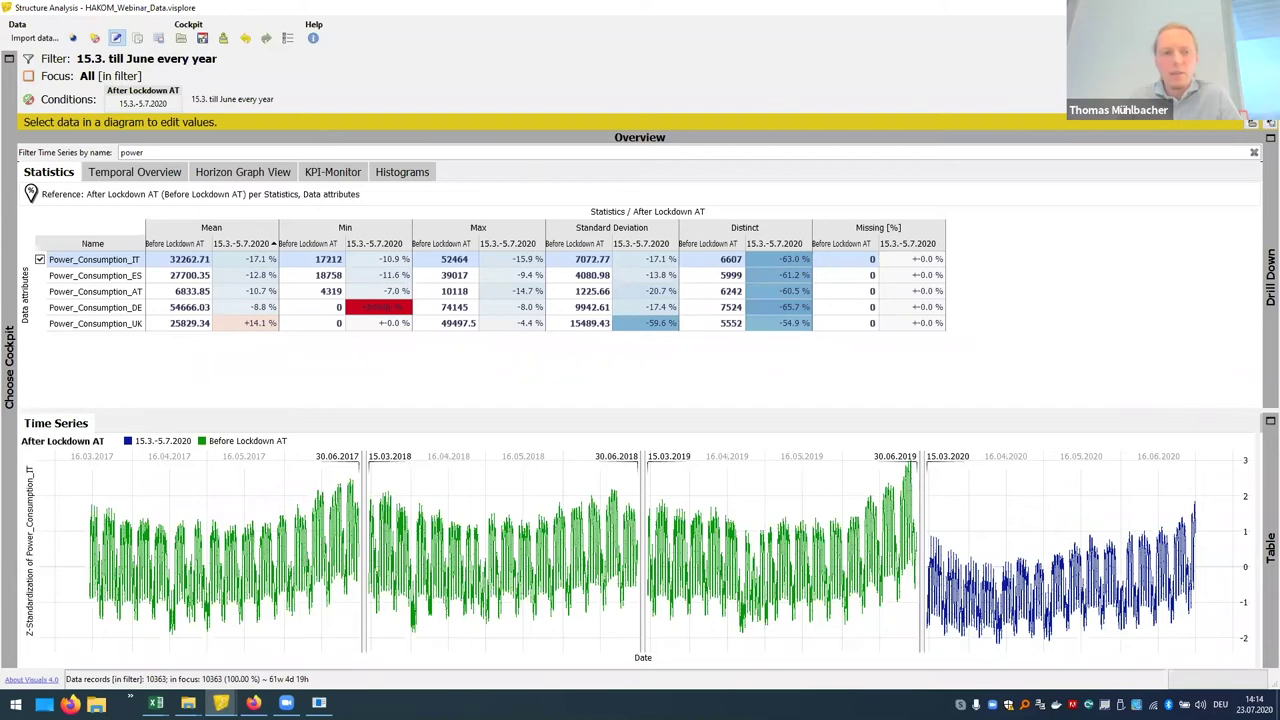
left_click(117, 277)
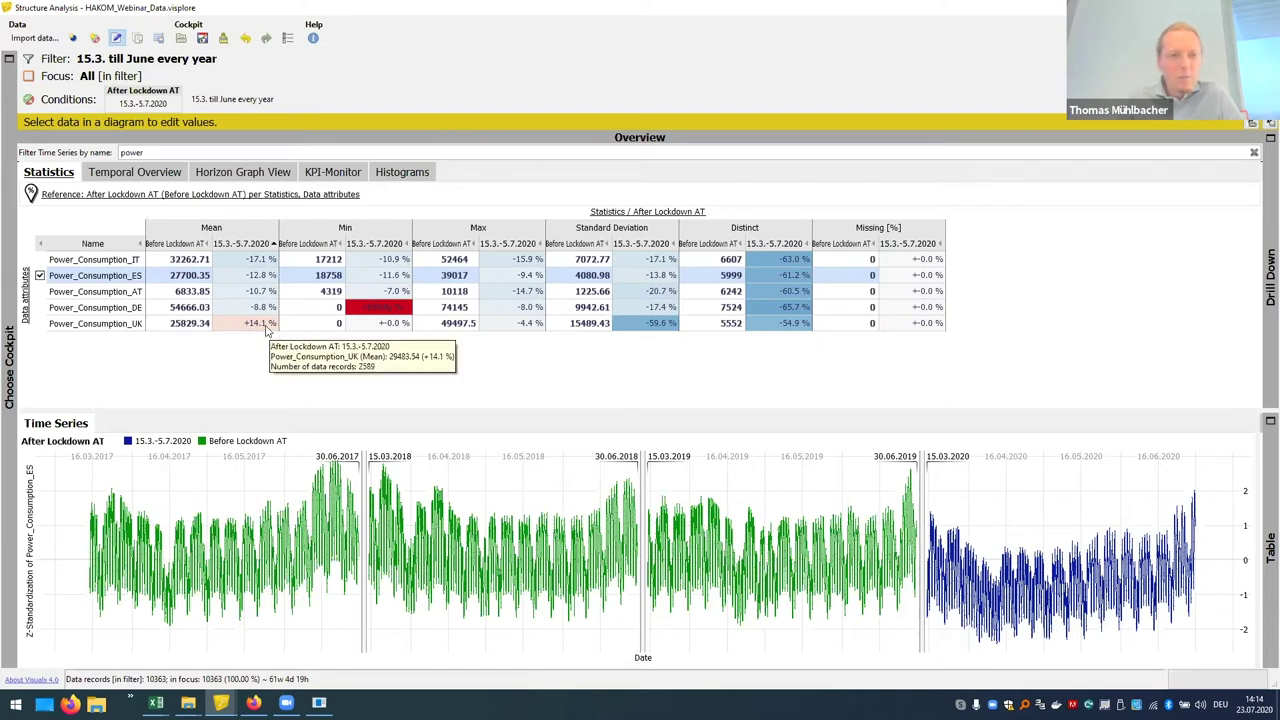
left_click(133, 326)
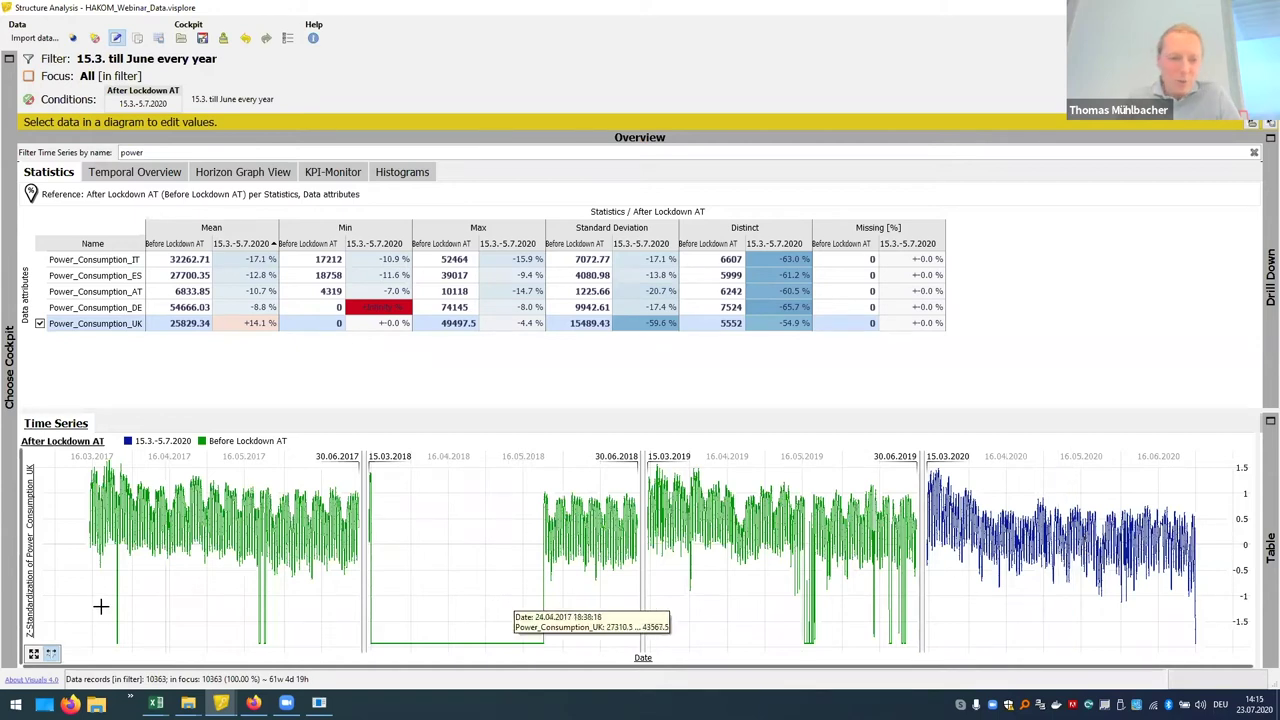
- Select the Power_Consumption_UK dropouts with z-standardized values of about -2.1 to -1.3 across all four periods and delete these values
left_click_drag(94, 610, 1204, 651)
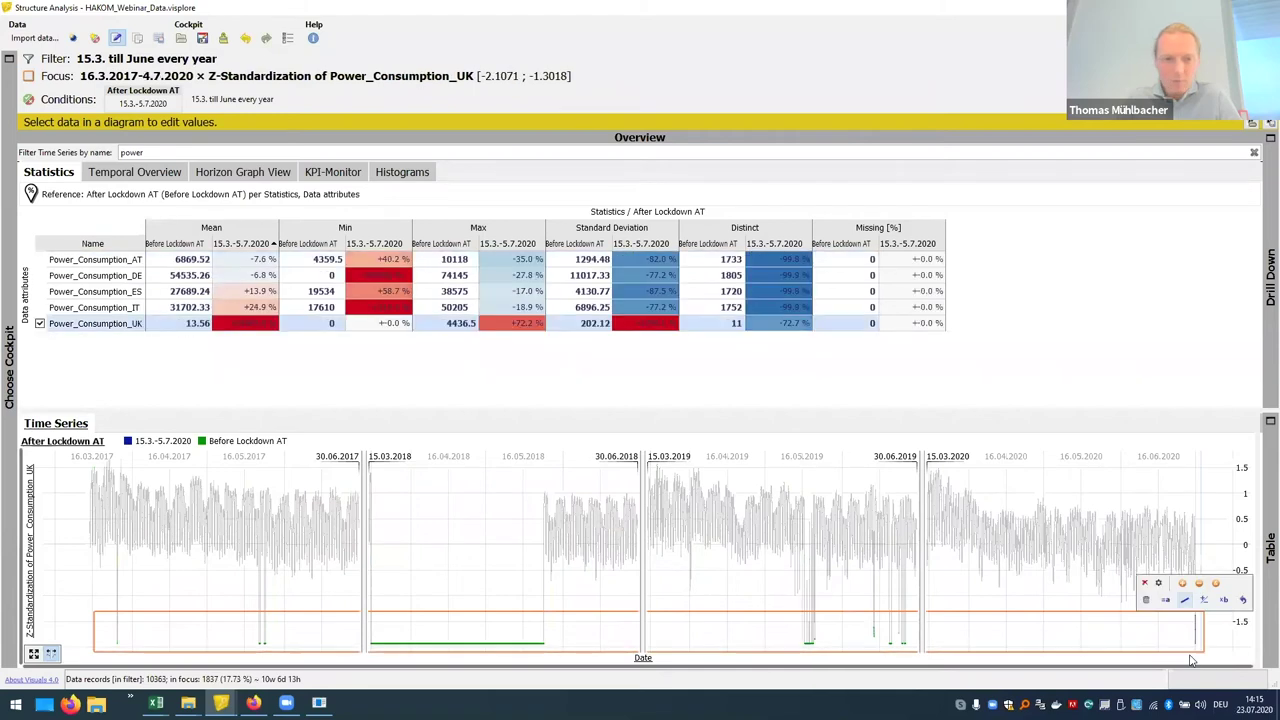
left_click(1146, 599)
left_click(973, 600)
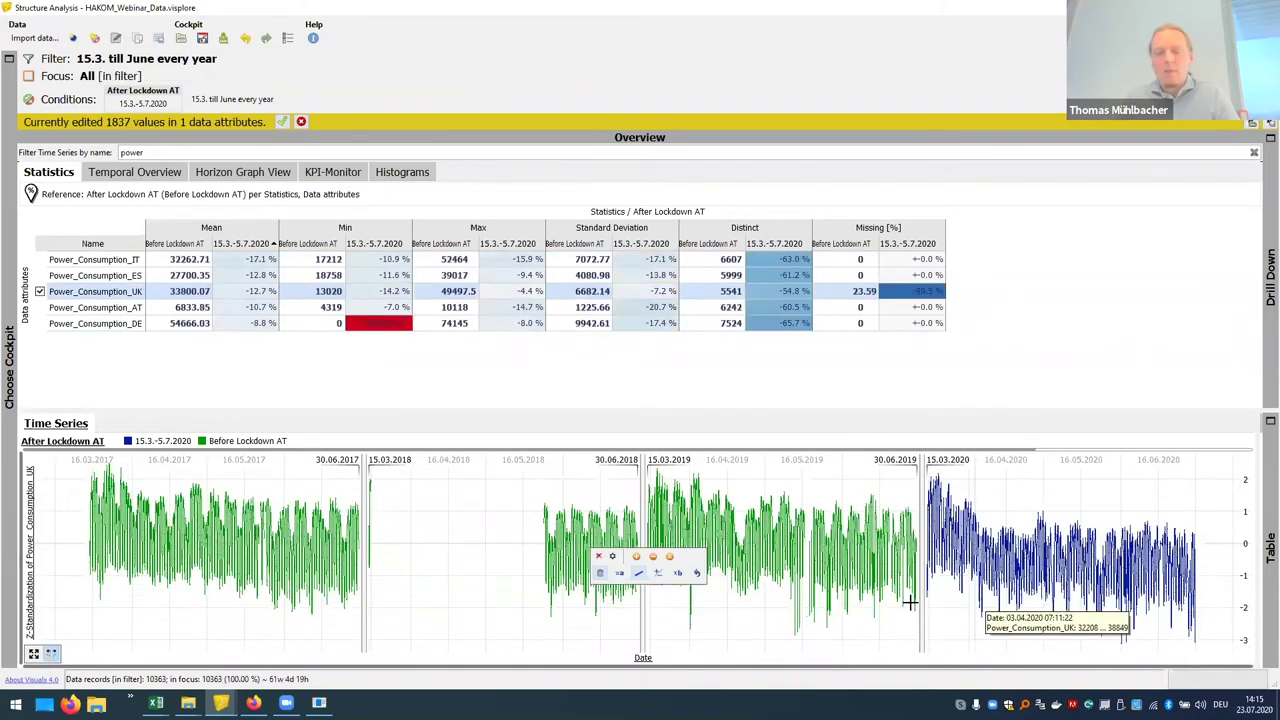
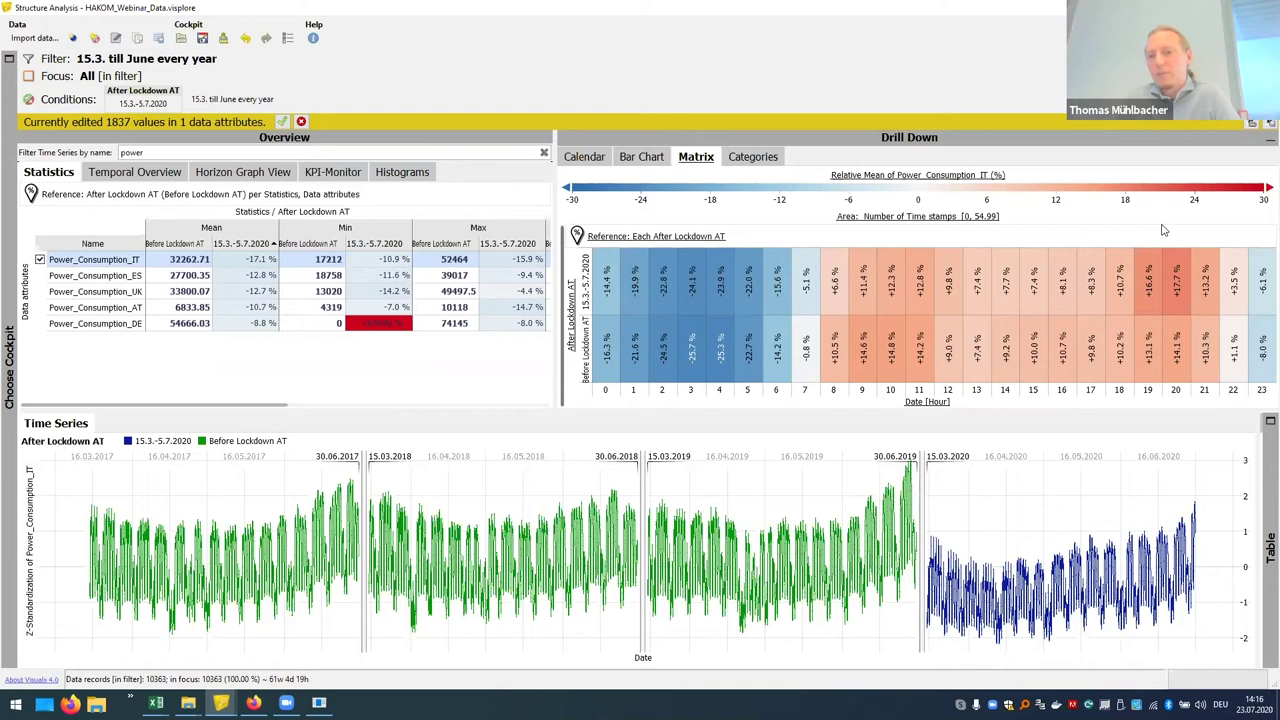
- Compare the hourly relative mean consumption before and after lockdown in the matrix for IT, ES, UK, AT and DE in turn
mouse_move(1175, 298)
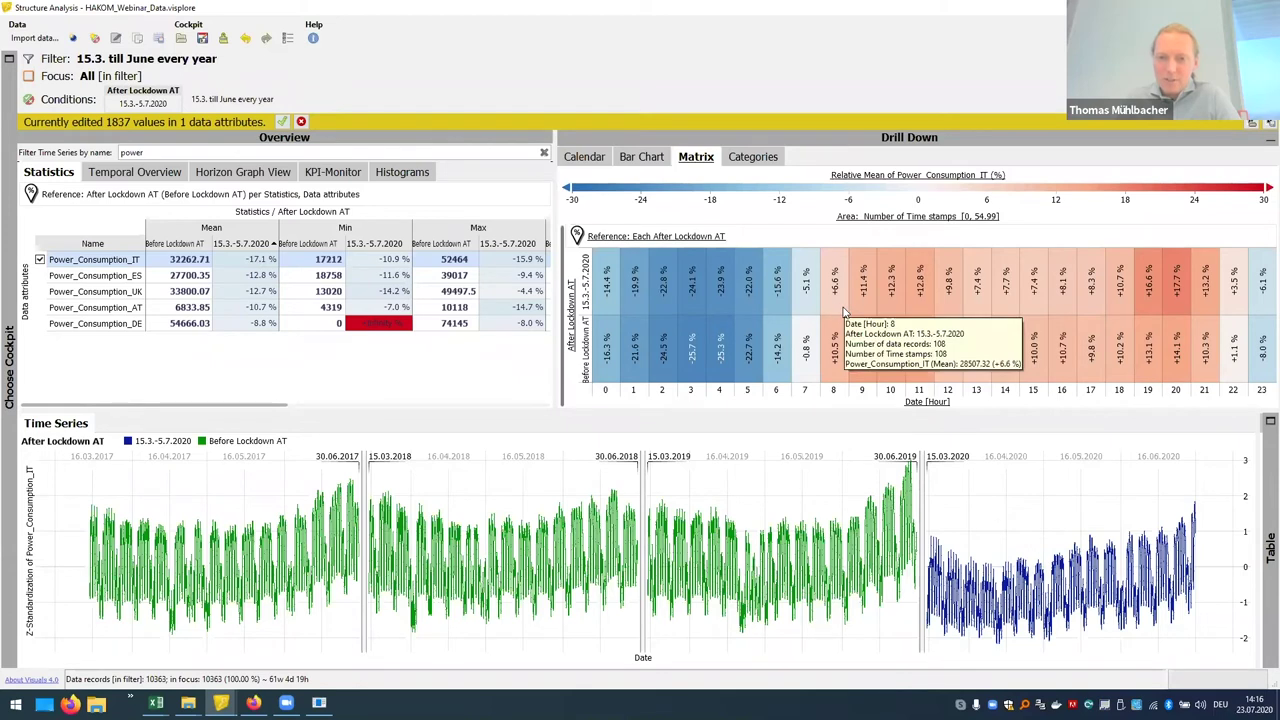
left_click(121, 277)
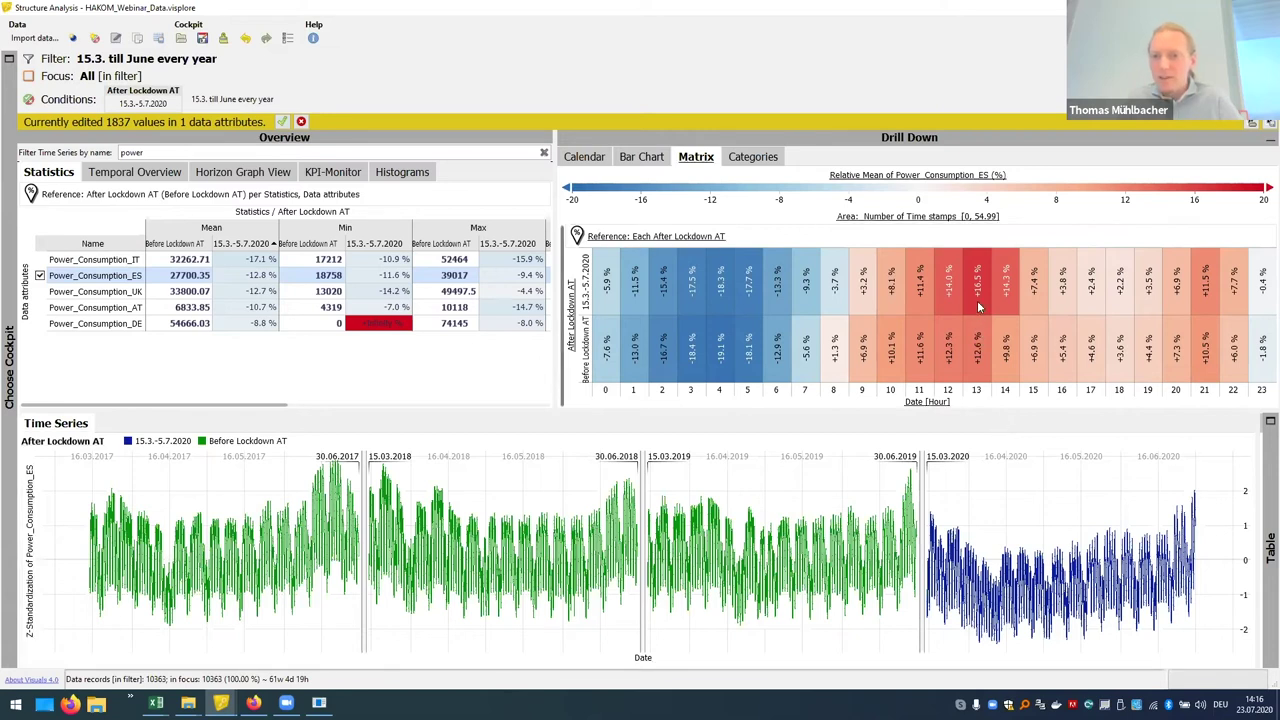
mouse_move(979, 300)
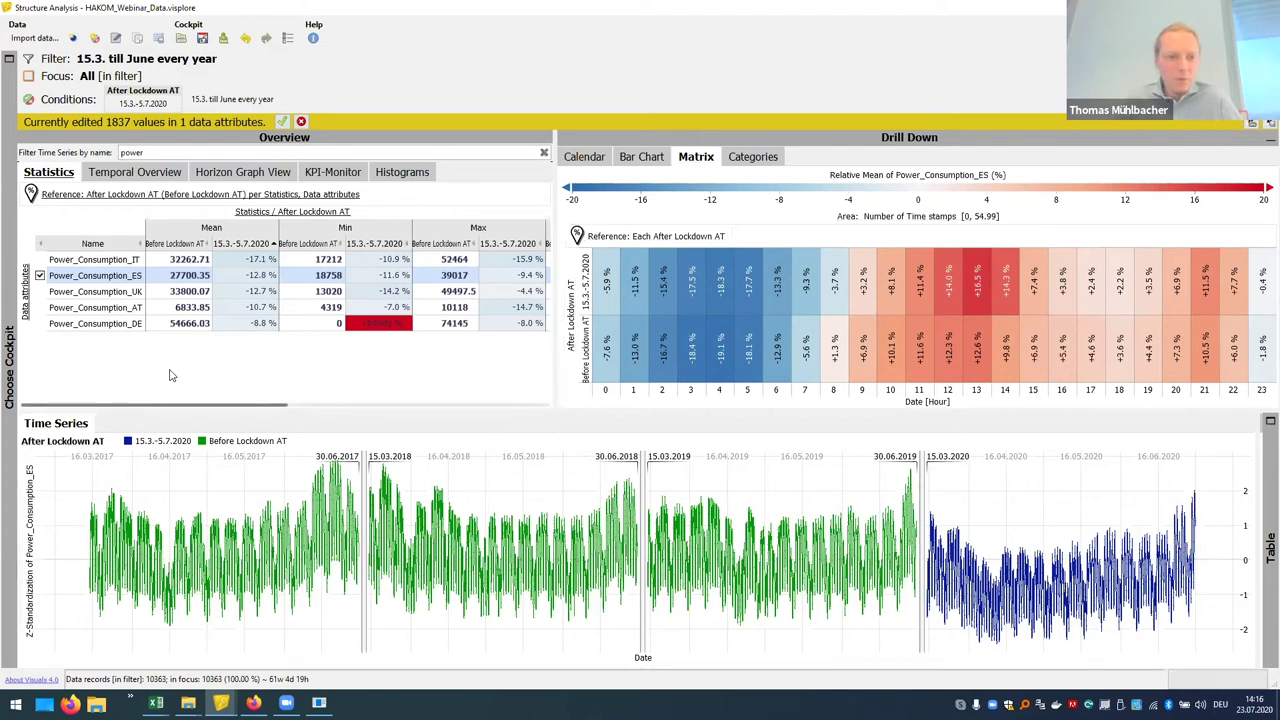
left_click(118, 291)
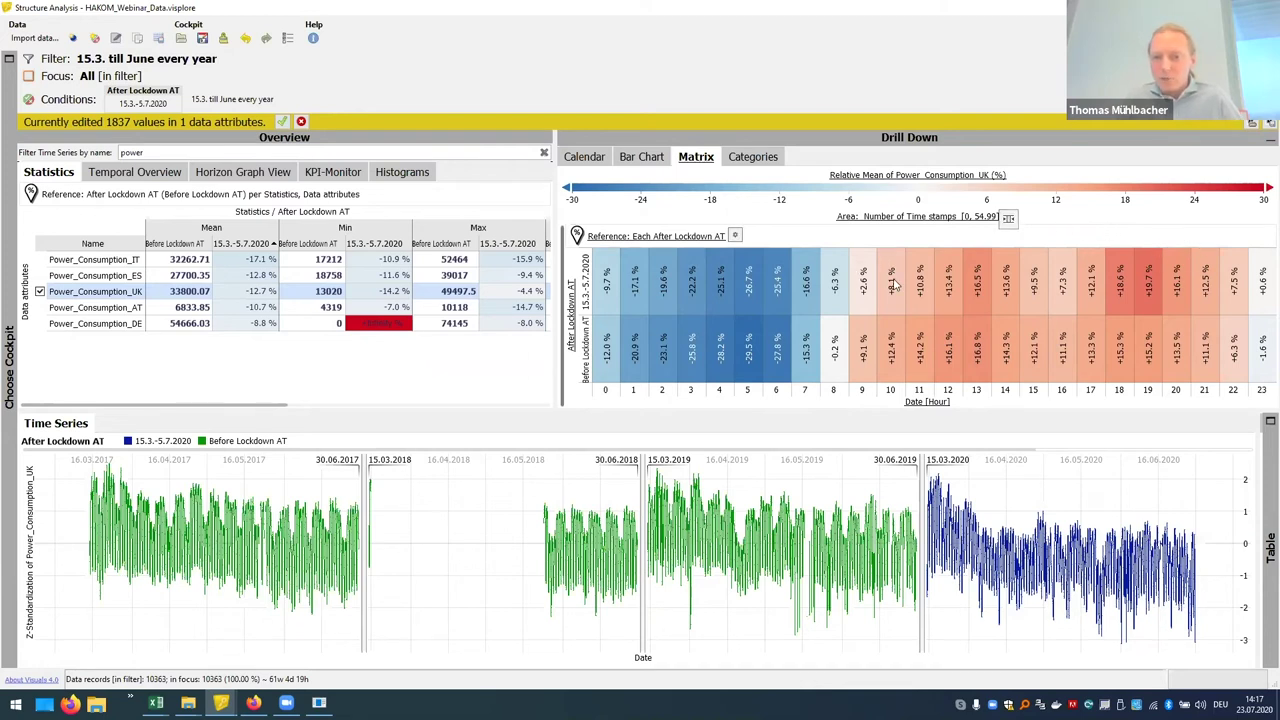
left_click(122, 309)
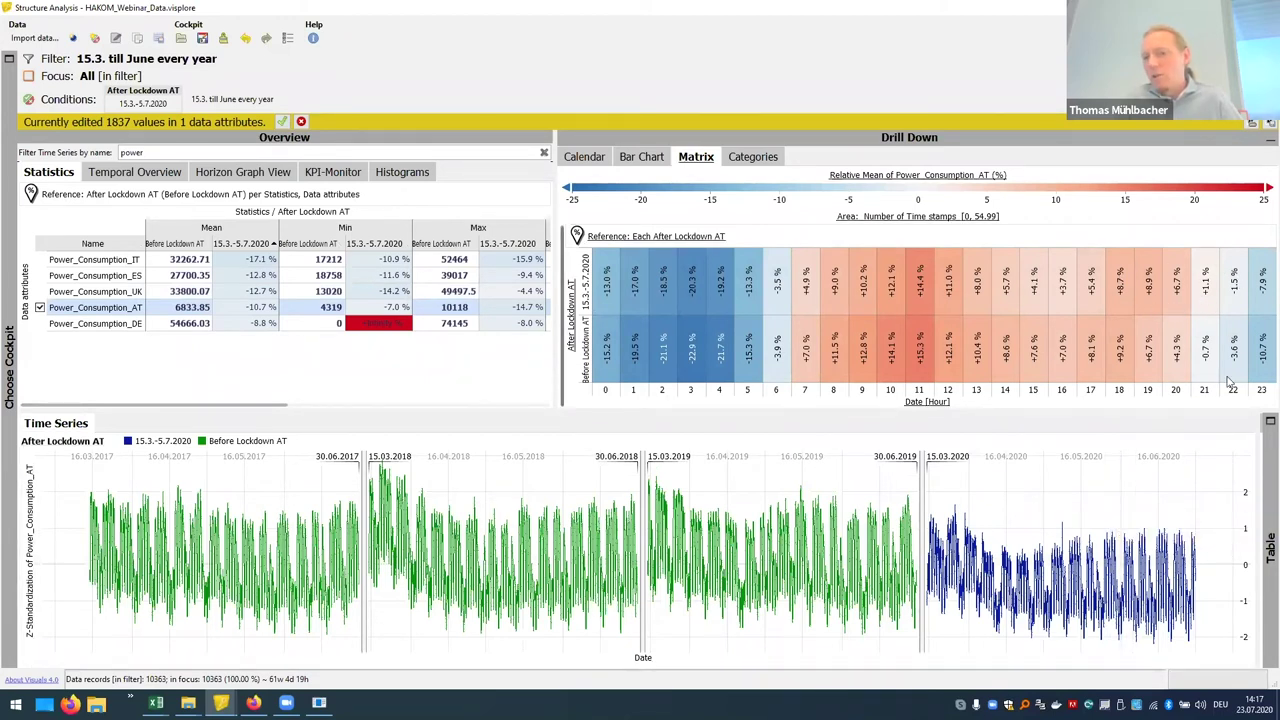
left_click(106, 324)
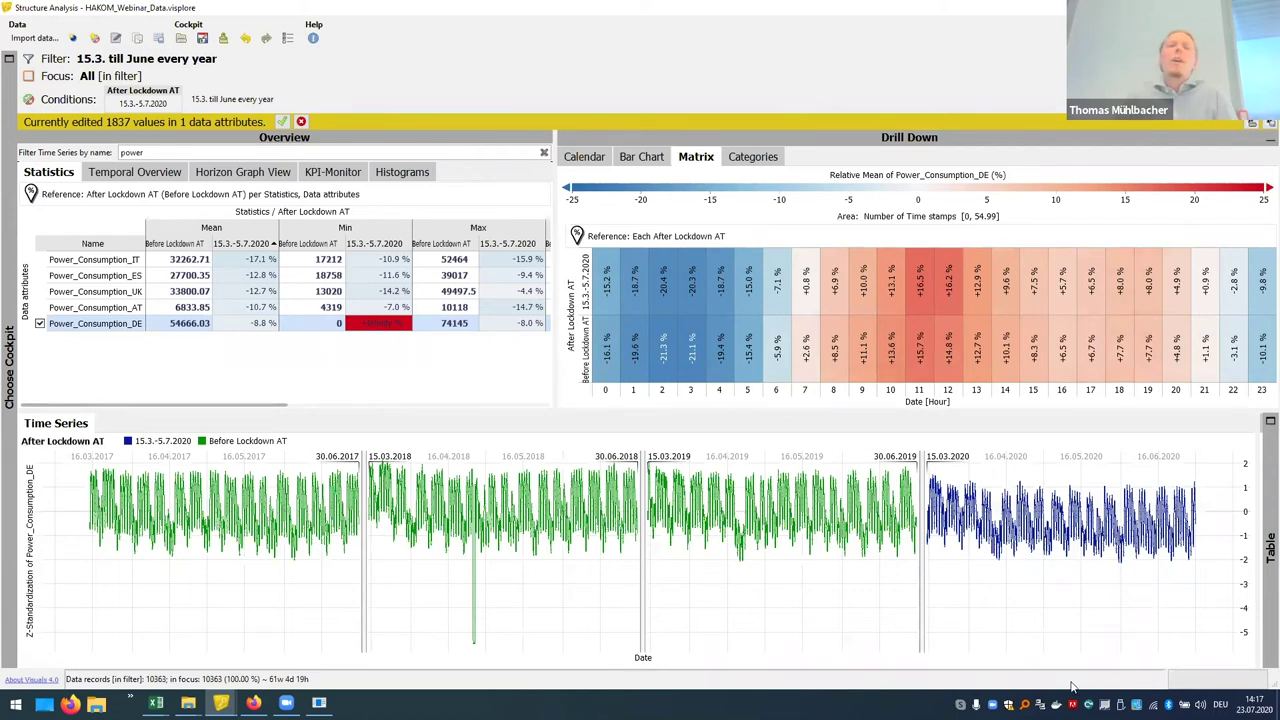
- Widen the statistics overview and extend the time series name filter to "power or temper"
mouse_move(1047, 678)
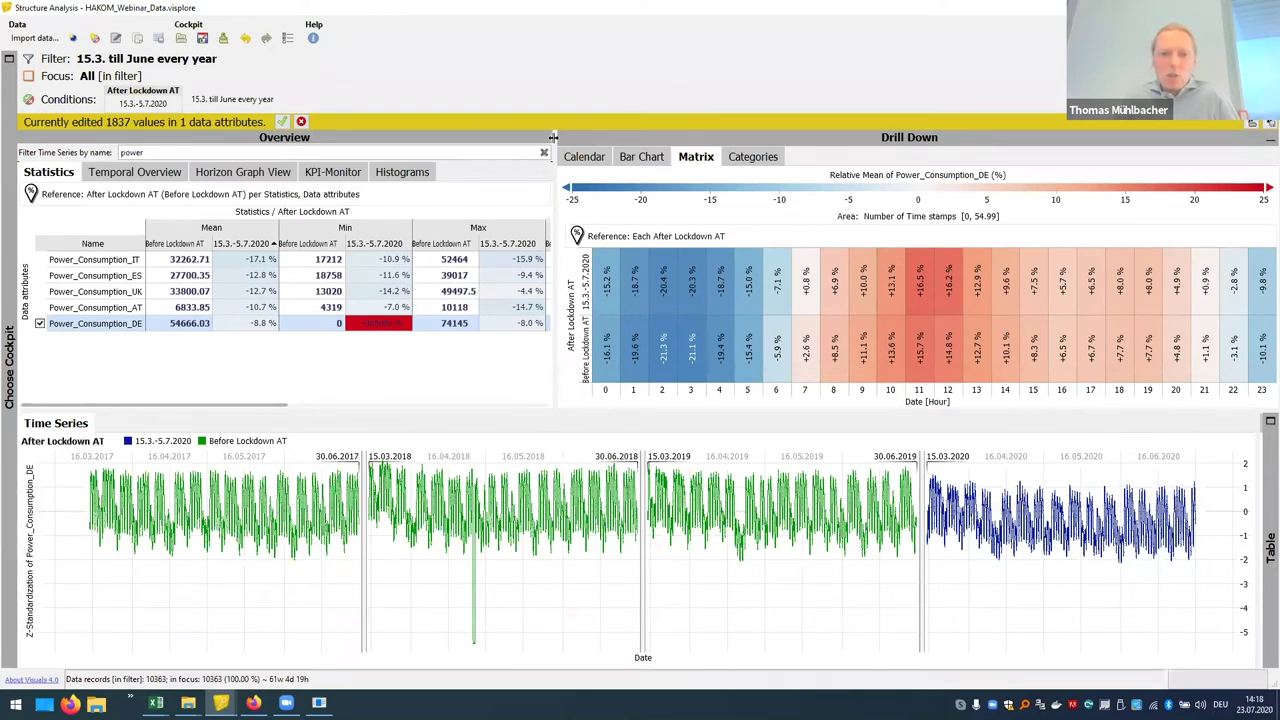
left_click_drag(779, 137, 817, 137)
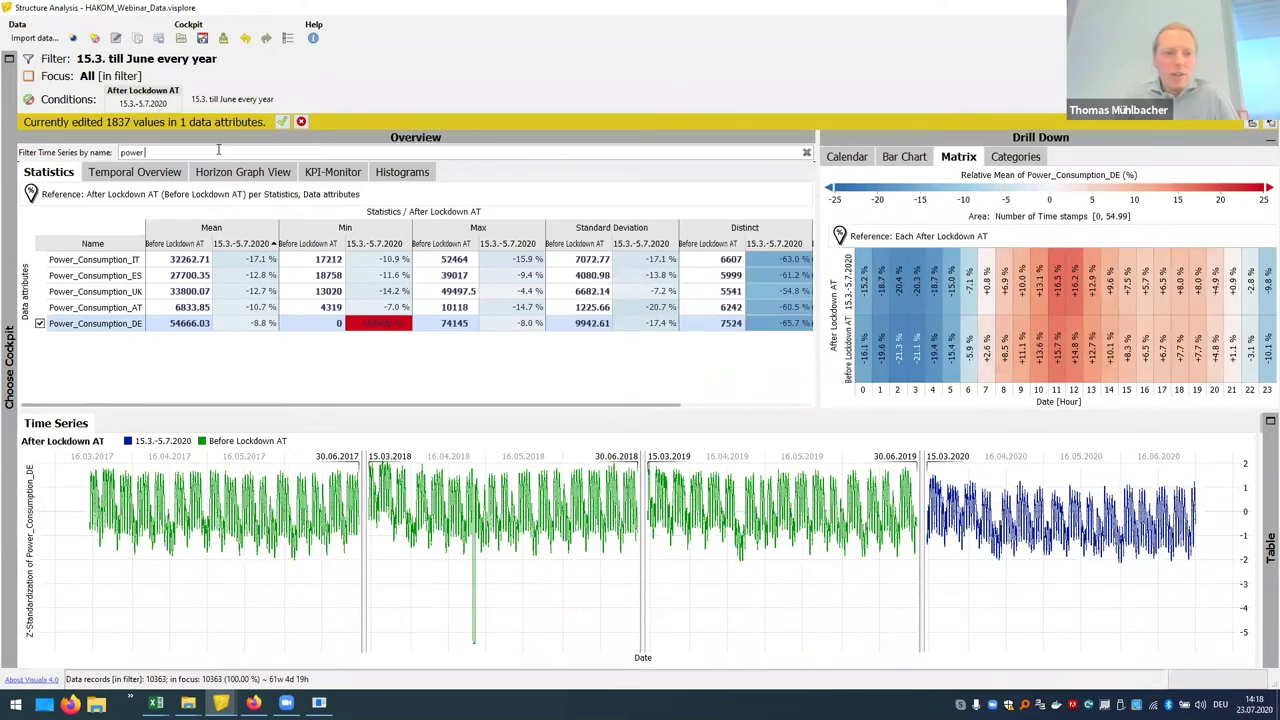
type("or temper")
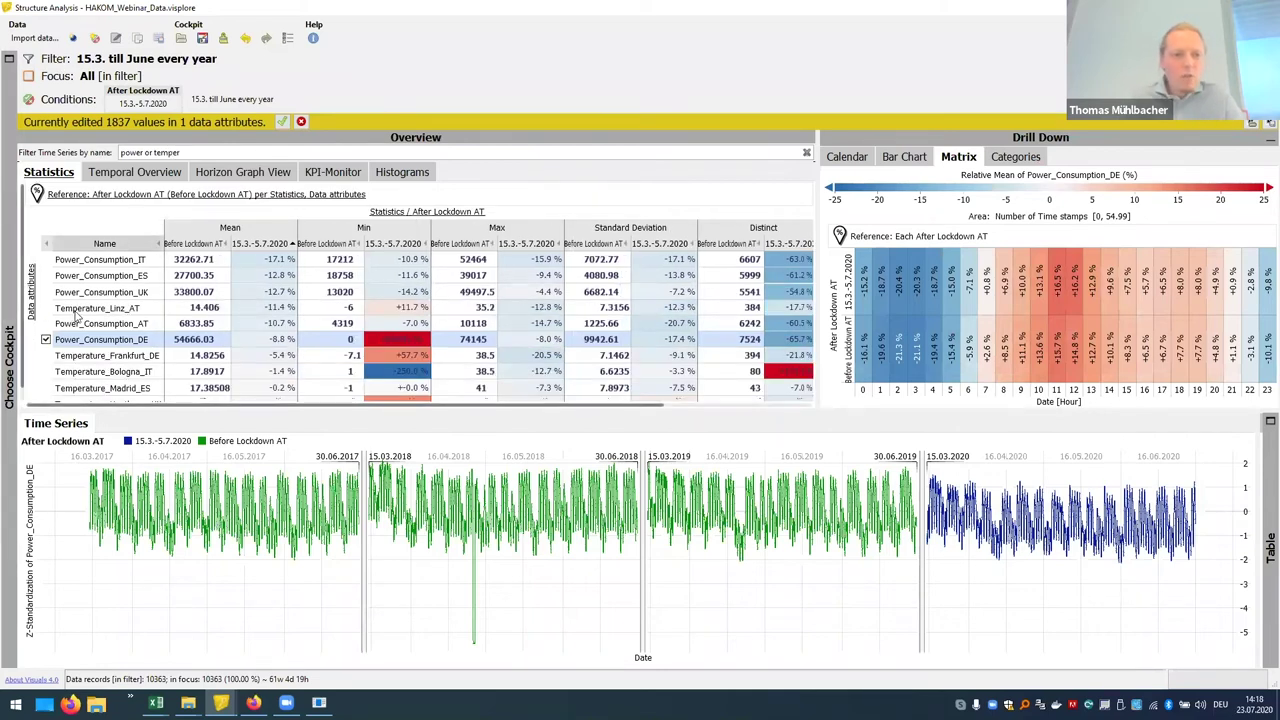
scroll(75, 313, "down", 1)
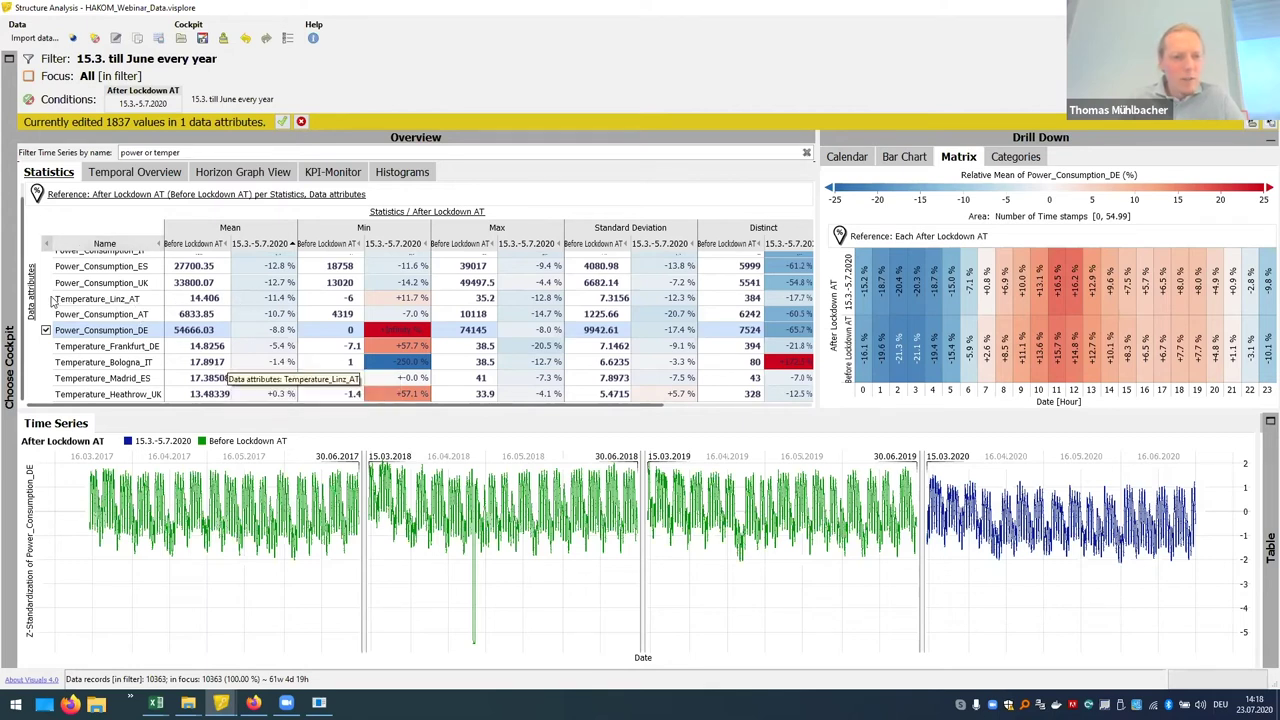
- Display Temperature_Linz_AT and Power_Consumption_AT together and compare their mean changes and time series
left_click_drag(54, 300, 54, 314)
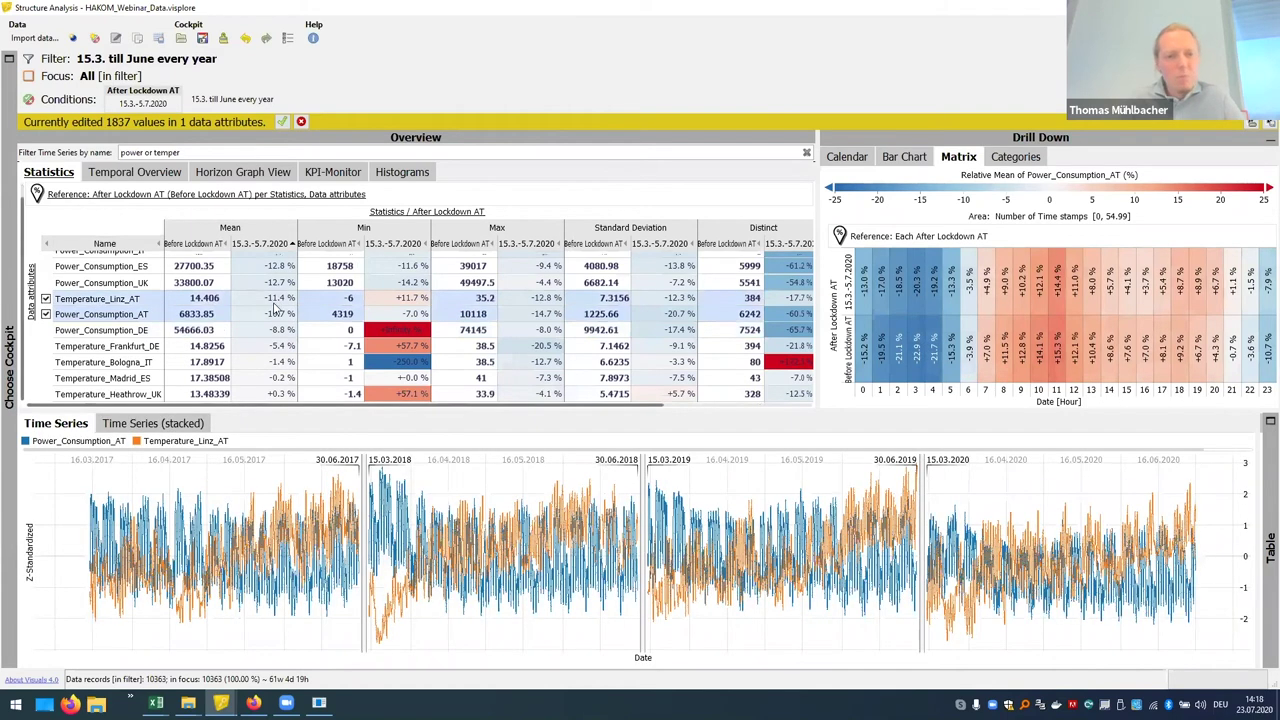
mouse_move(276, 307)
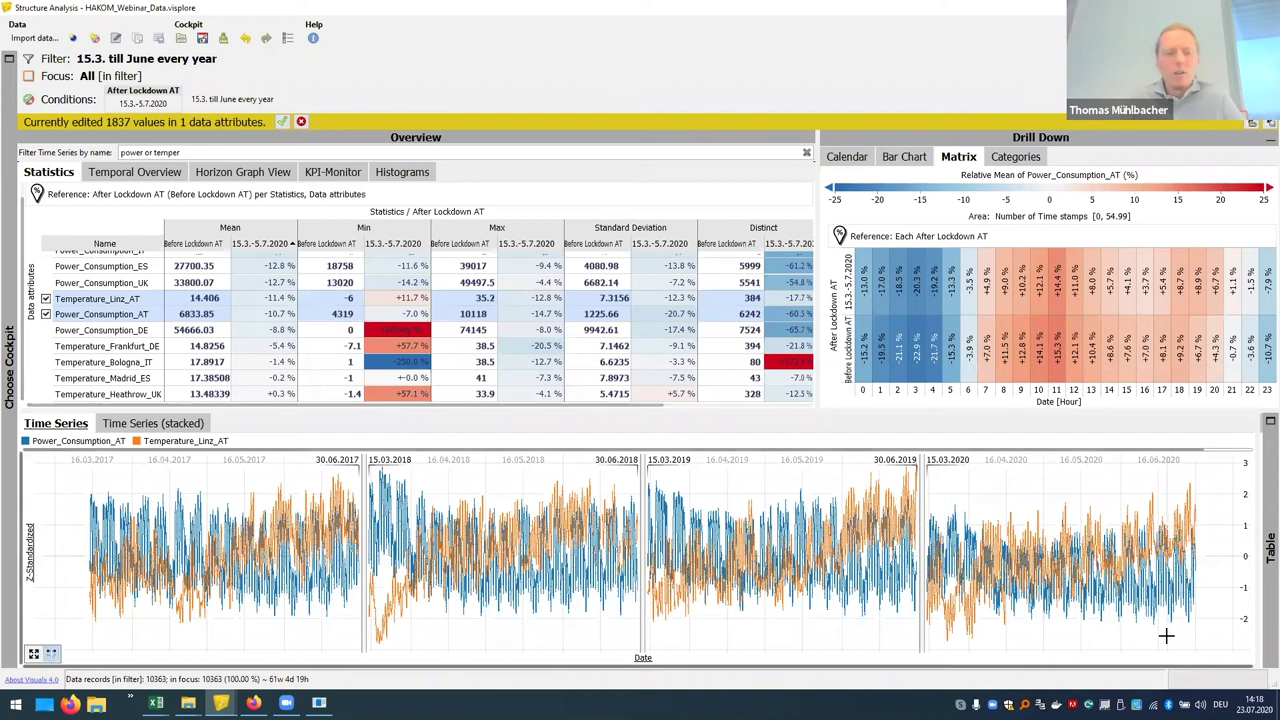
mouse_move(1166, 635)
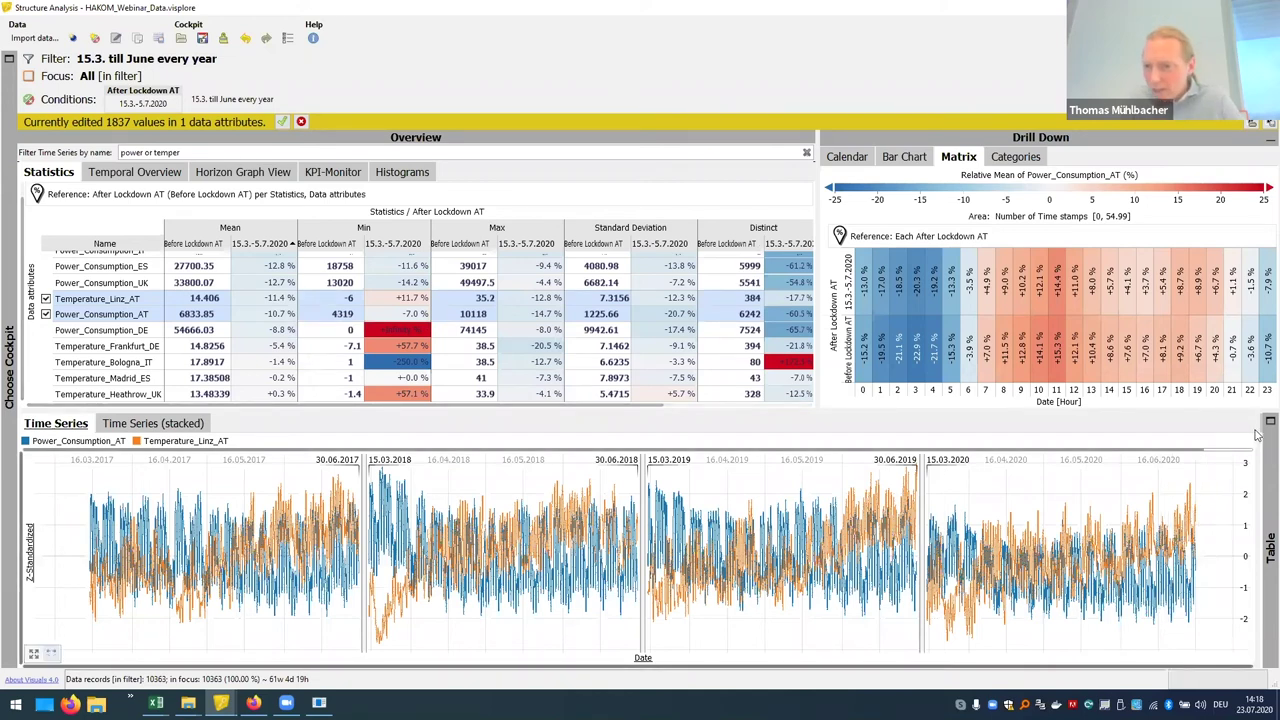
- Reveal the scatter plot beside the time series, swap its axes so Temperature_Linz_AT is horizontal, and increase the plots' height
left_click_drag(1254, 428, 766, 433)
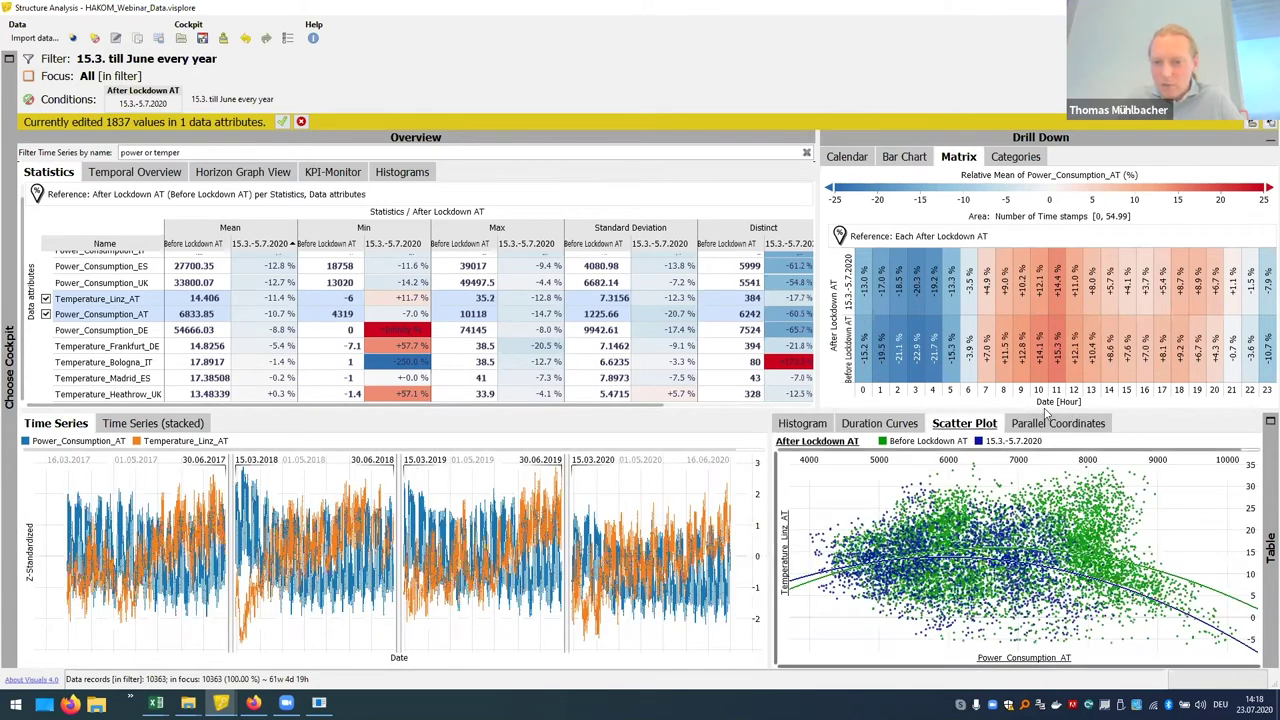
mouse_move(965, 430)
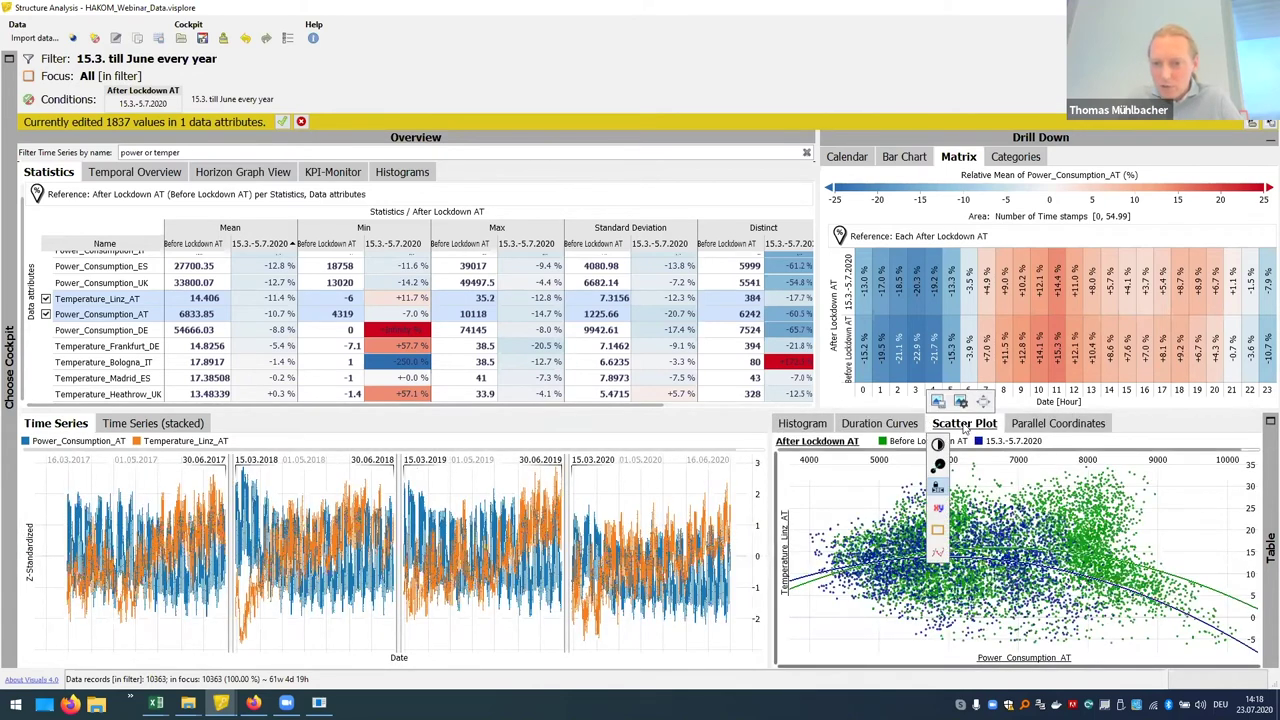
left_click(939, 509)
left_click_drag(1130, 383, 1129, 382)
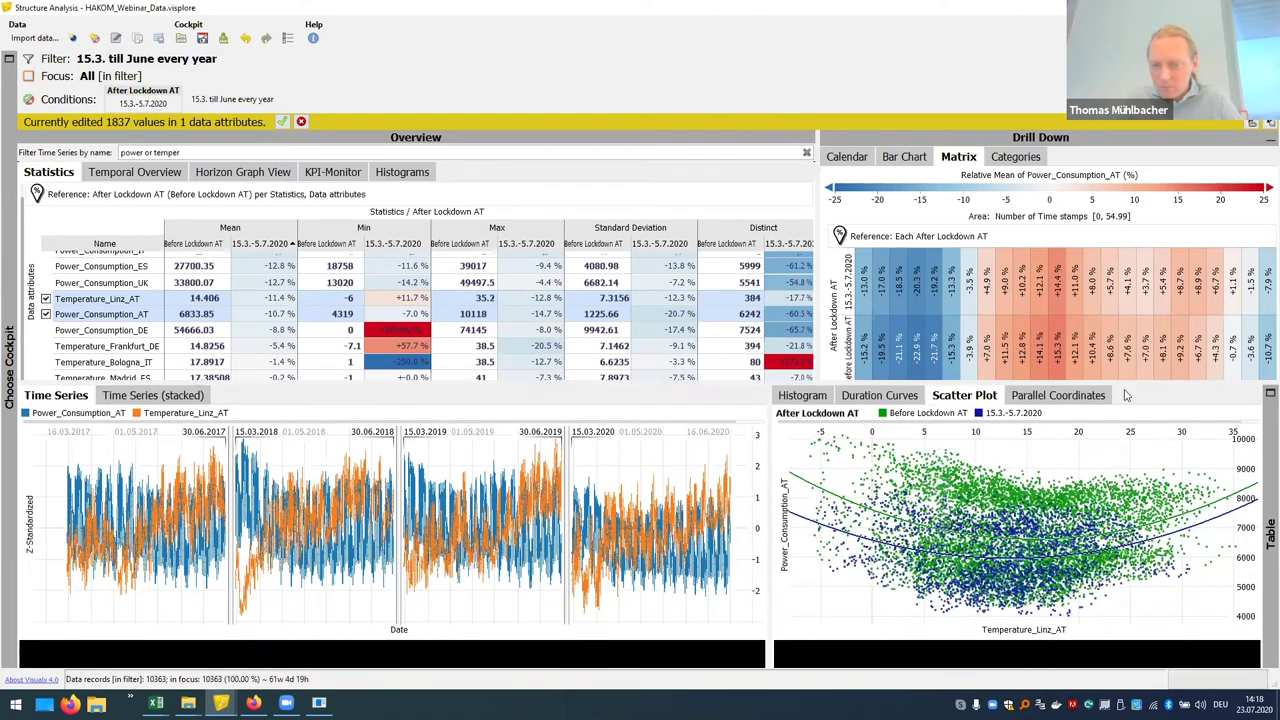
- Switch to the Deviation Monitor window and show the daily deviation overview of the three-year average consumption forecasts for 2020
mouse_move(925, 664)
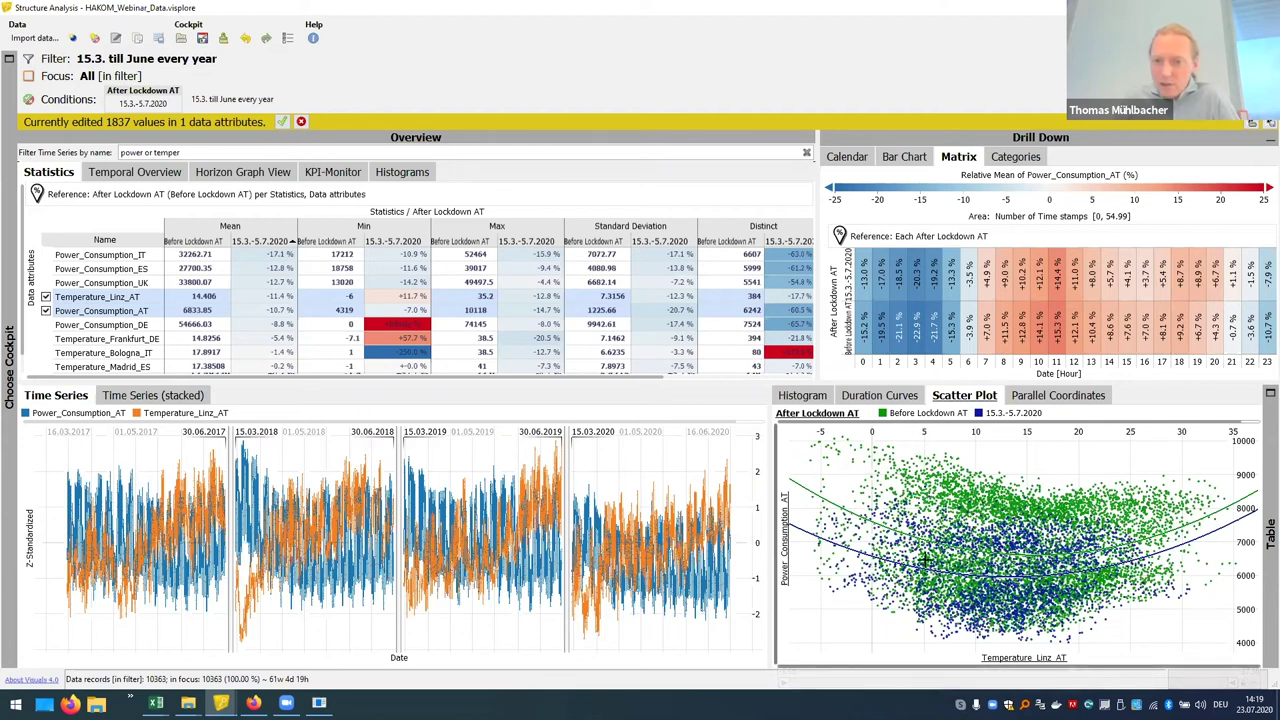
mouse_move(926, 578)
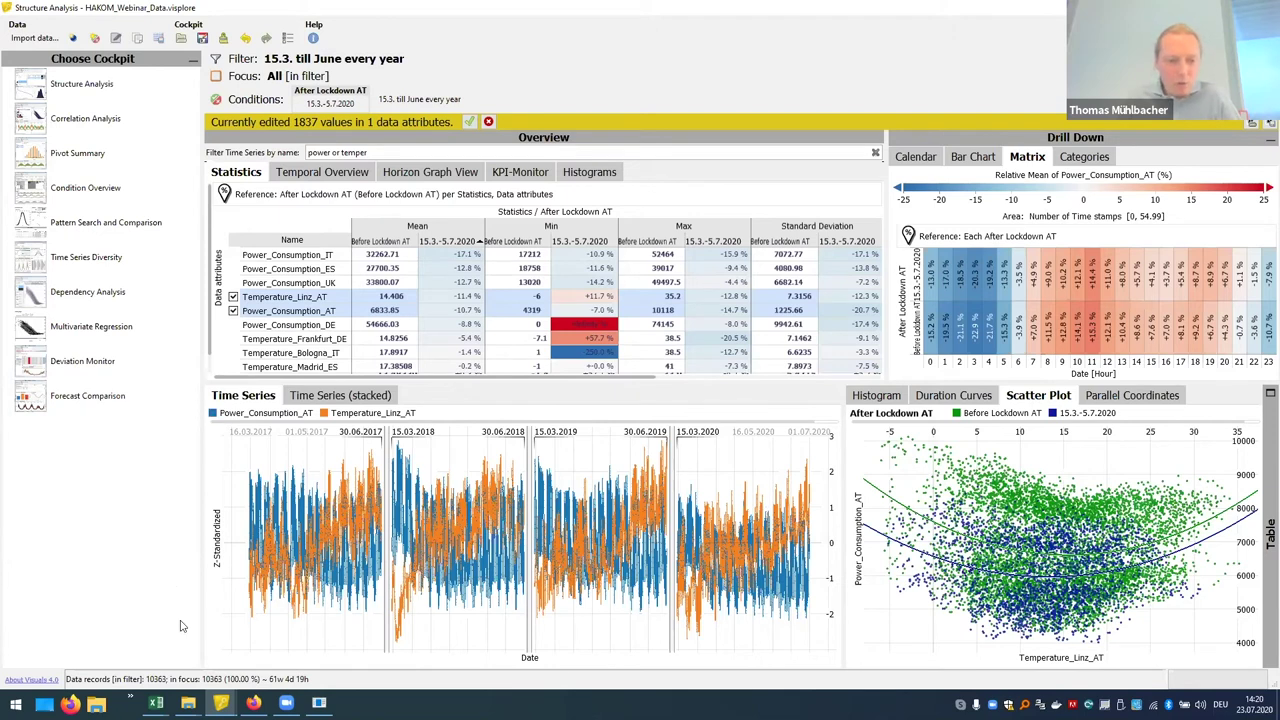
mouse_move(221, 703)
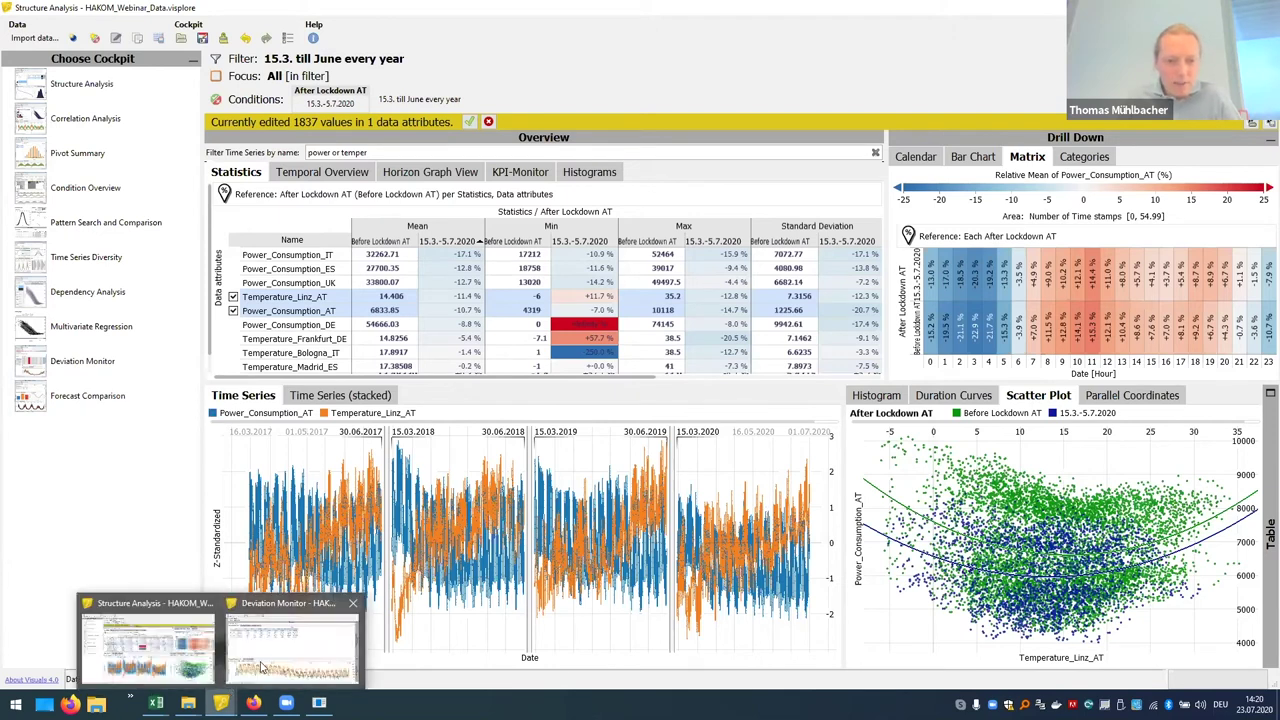
mouse_move(262, 667)
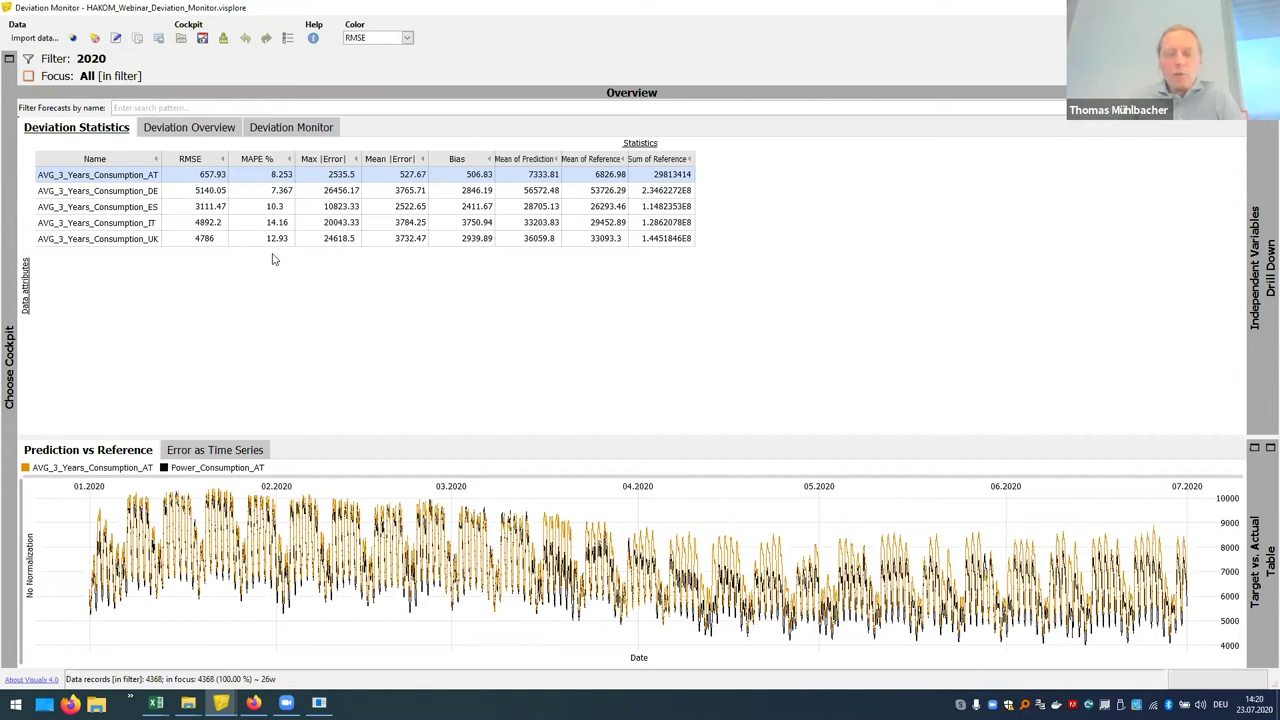
left_click(180, 128)
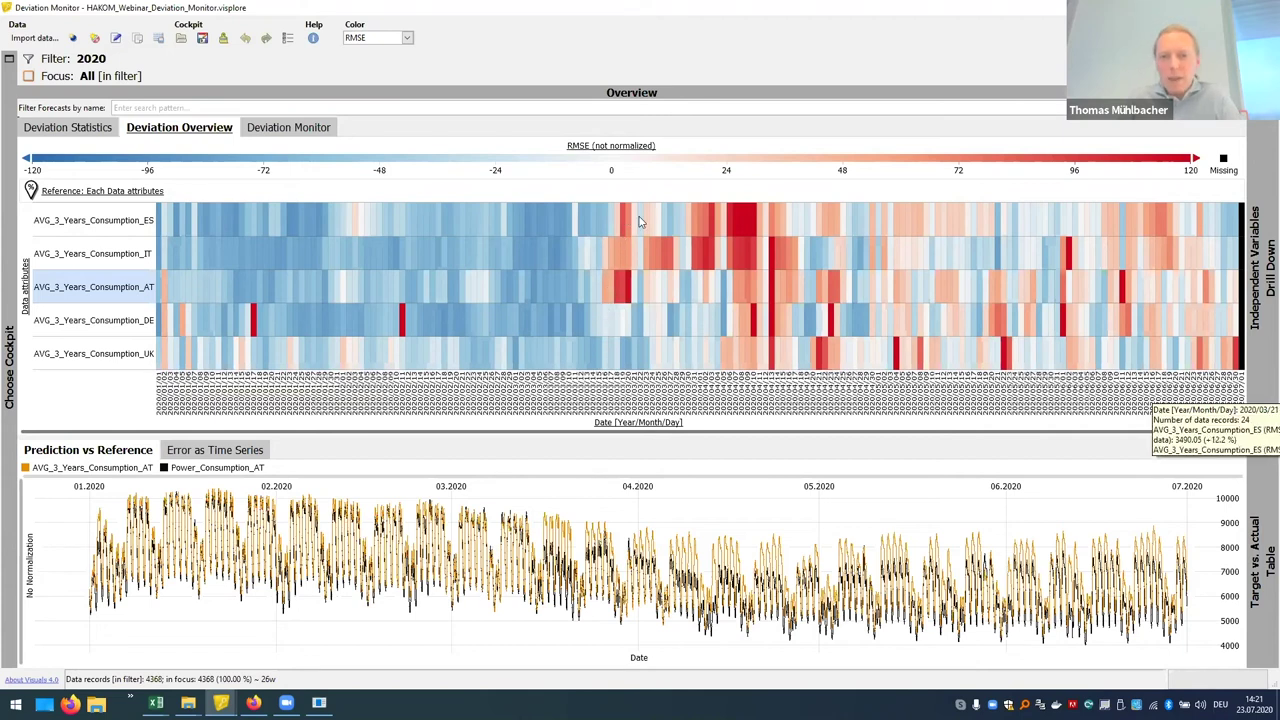
- Compare the three-year average with actual power consumption for ES, AT, DE and UK in turn, examining the daily deviations
left_click(734, 221)
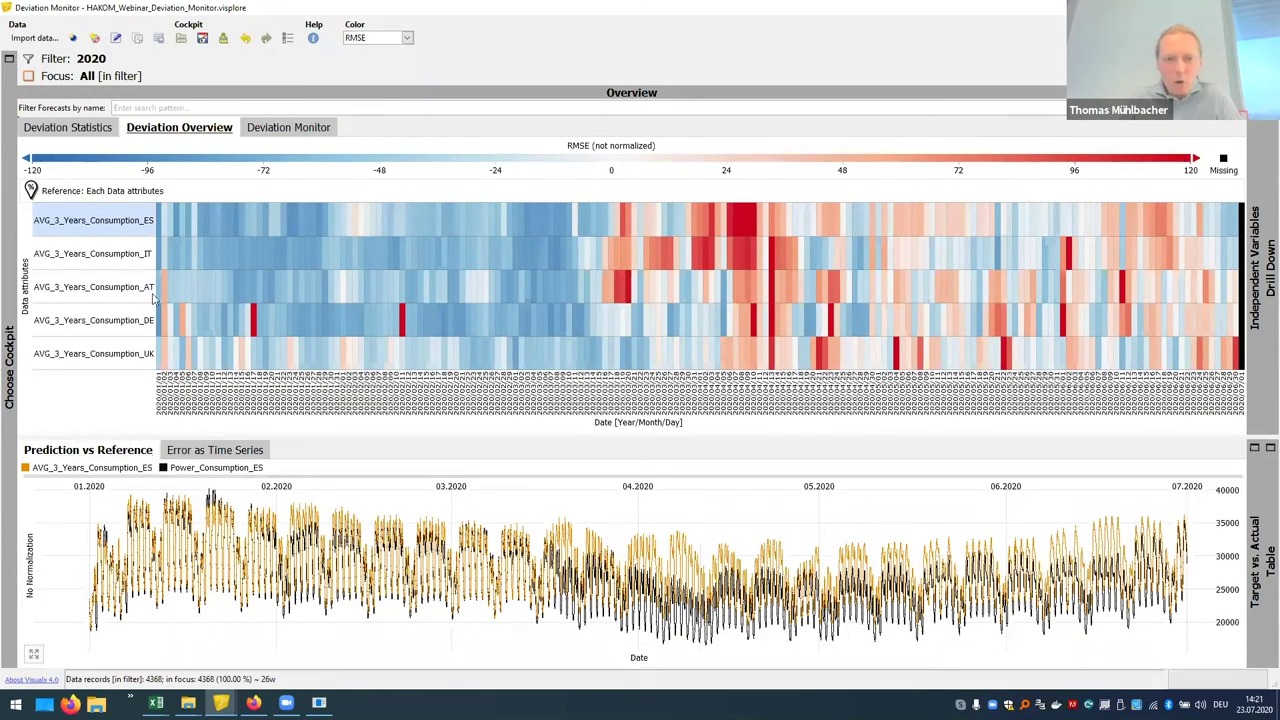
left_click(117, 296)
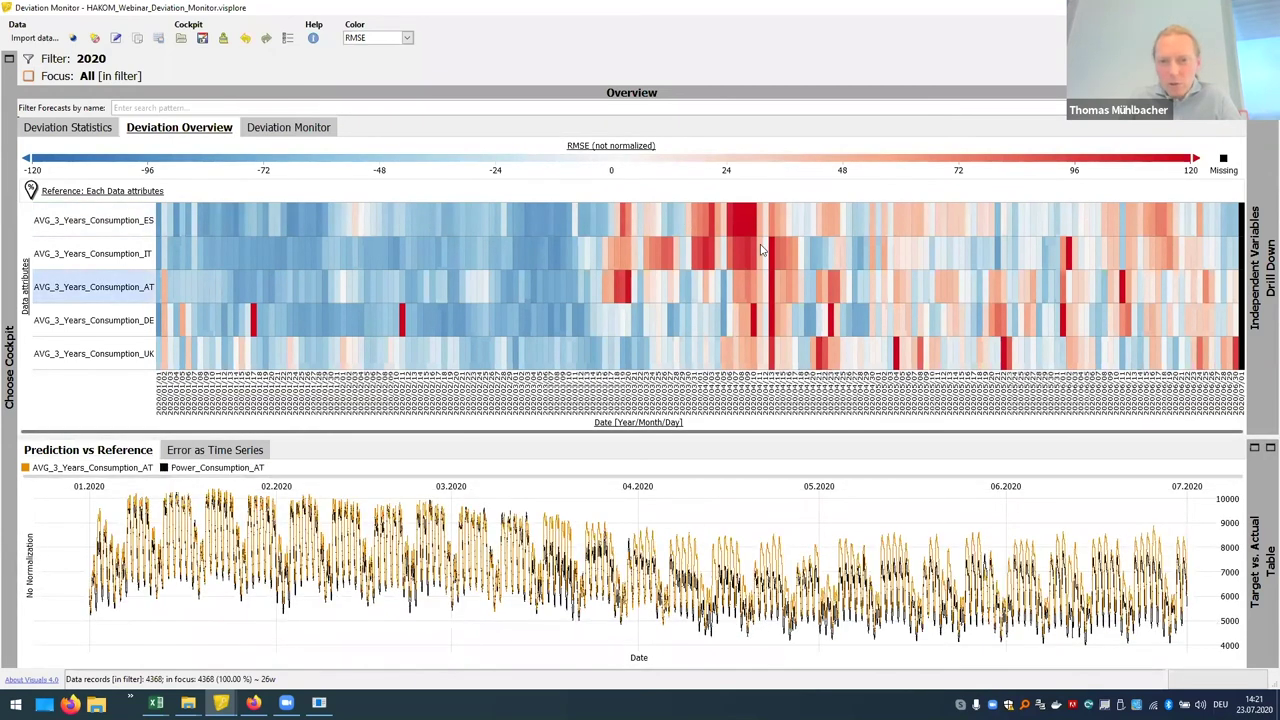
left_click(127, 322)
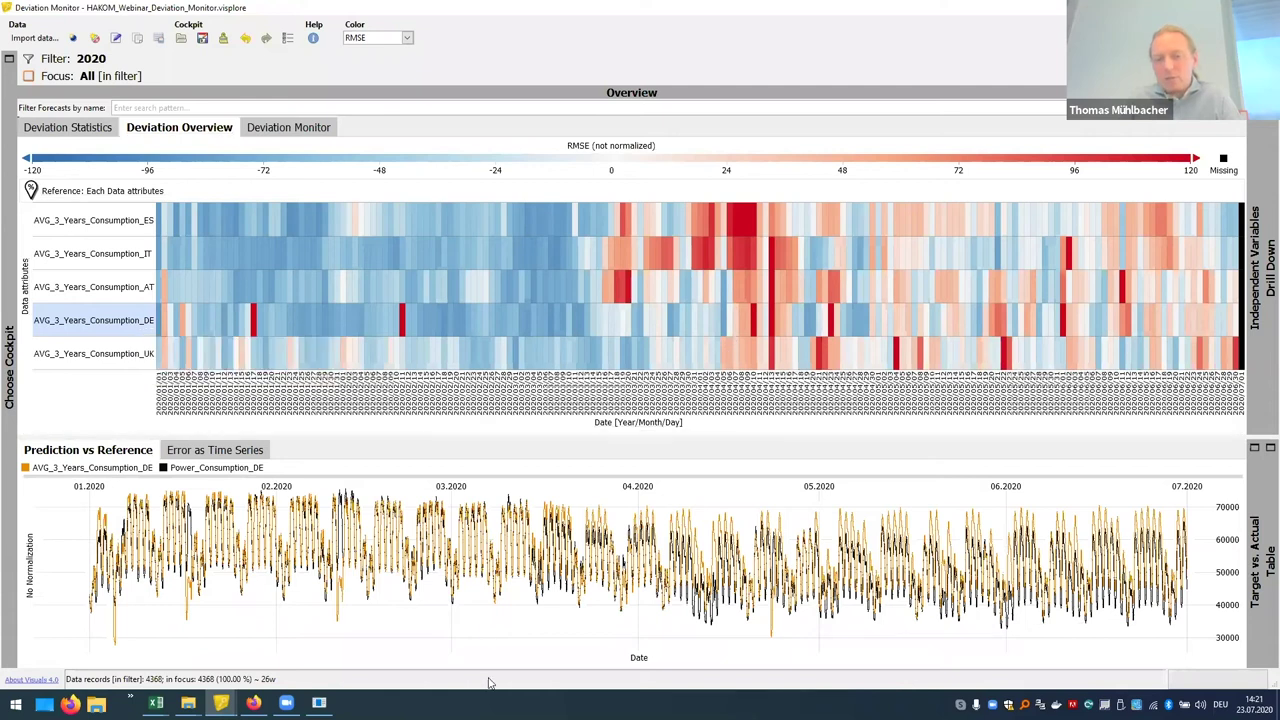
mouse_move(378, 668)
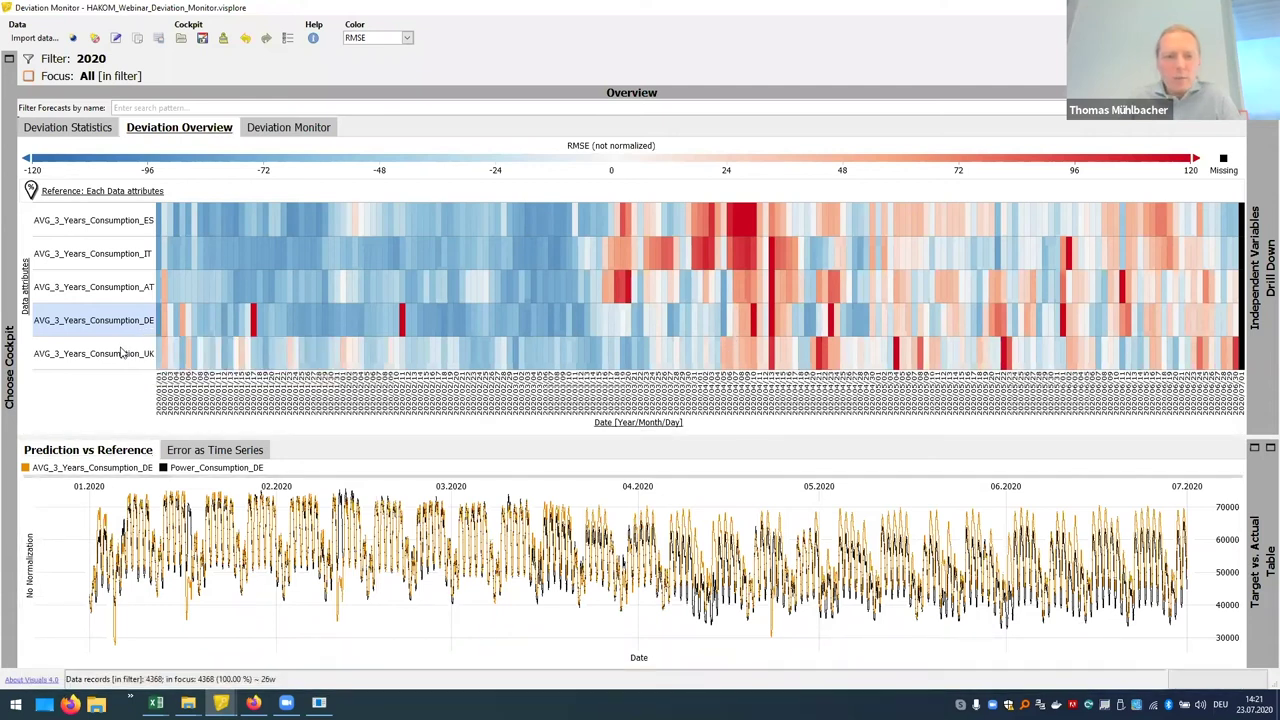
left_click(174, 357)
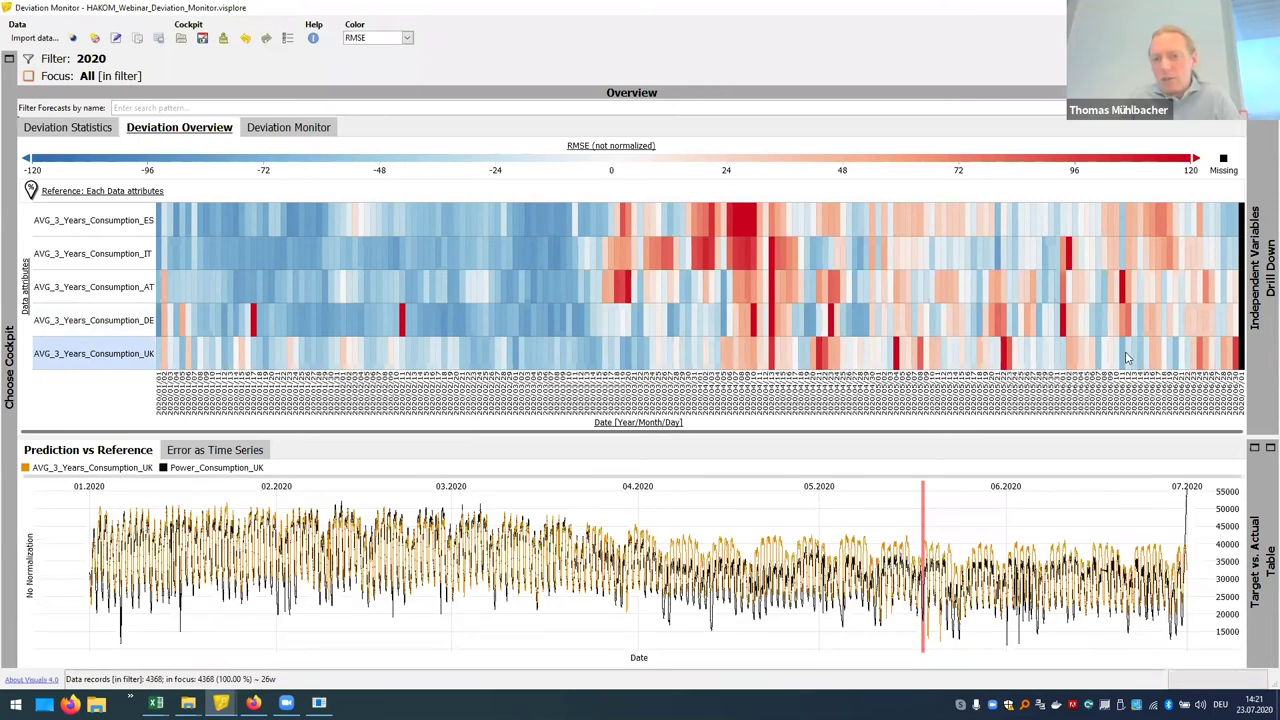
mouse_move(1127, 357)
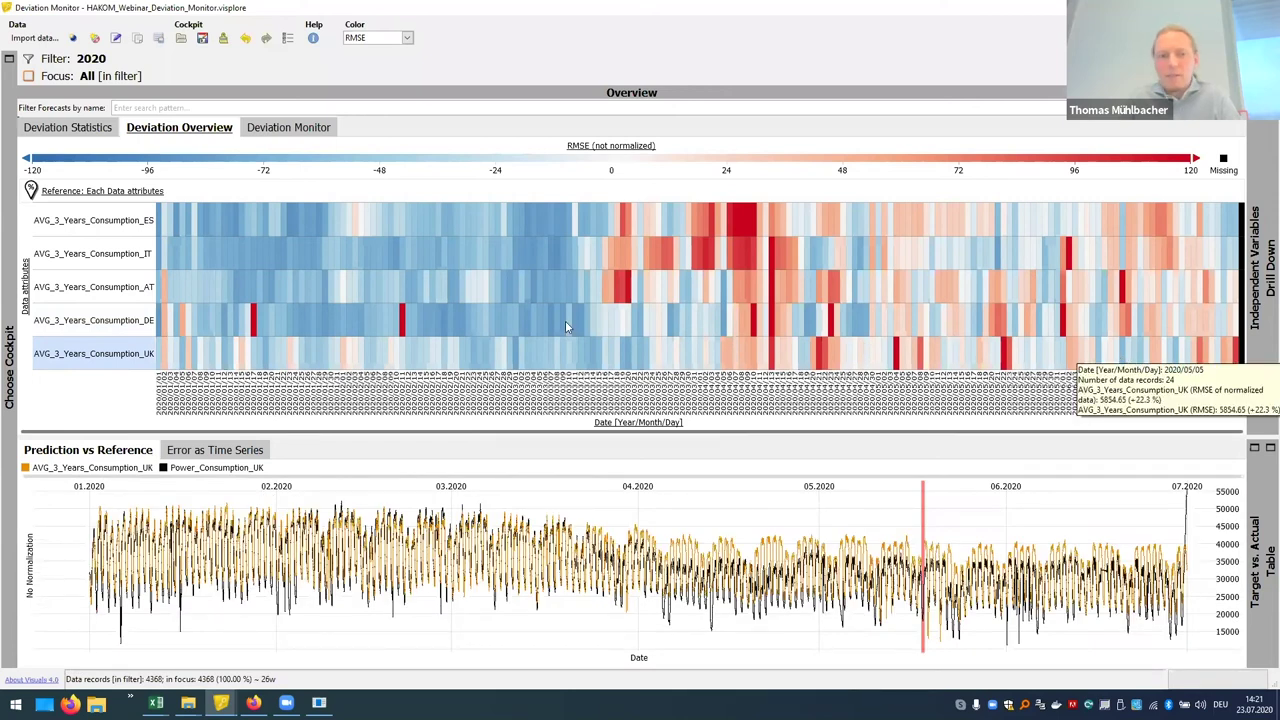
mouse_move(1105, 336)
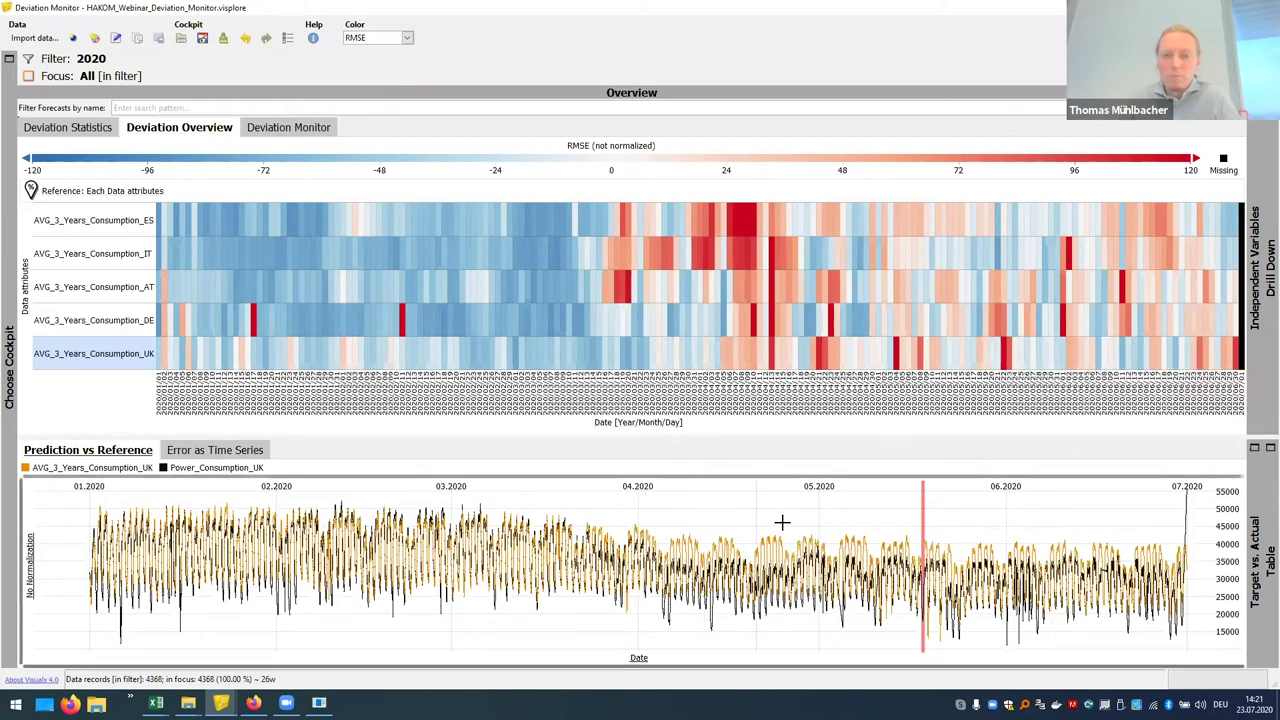
mouse_move(733, 526)
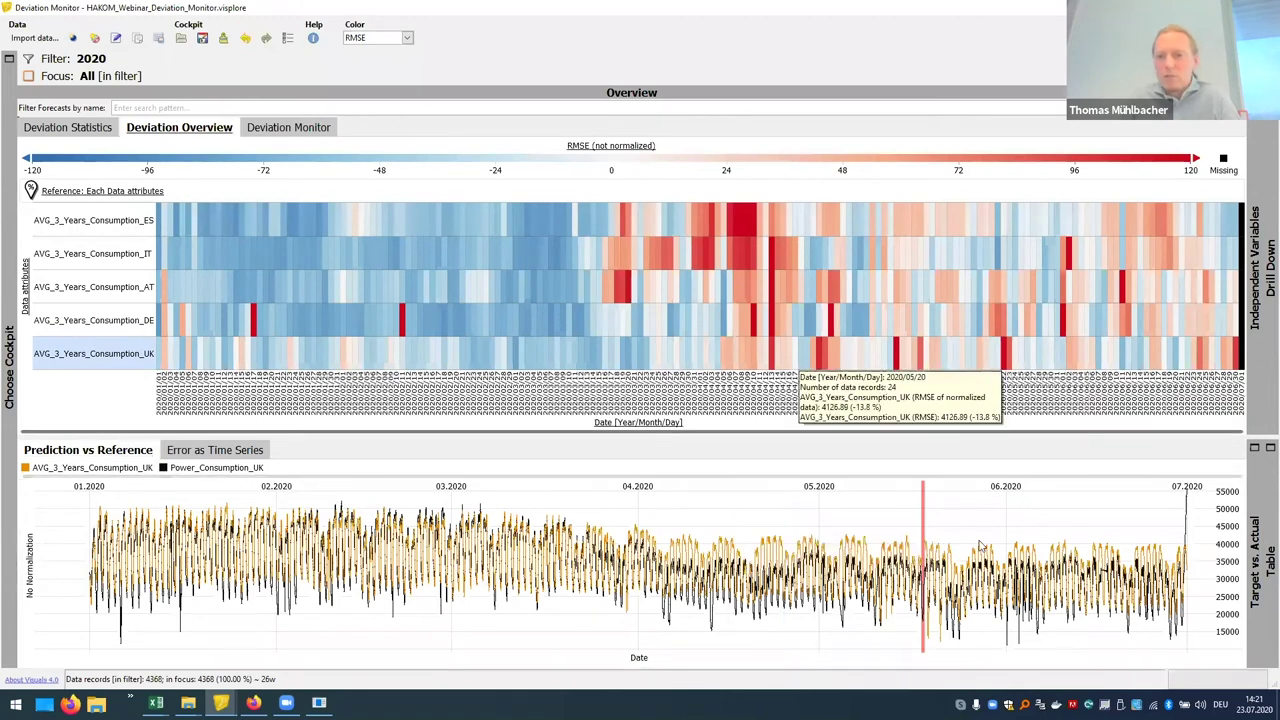
mouse_move(978, 540)
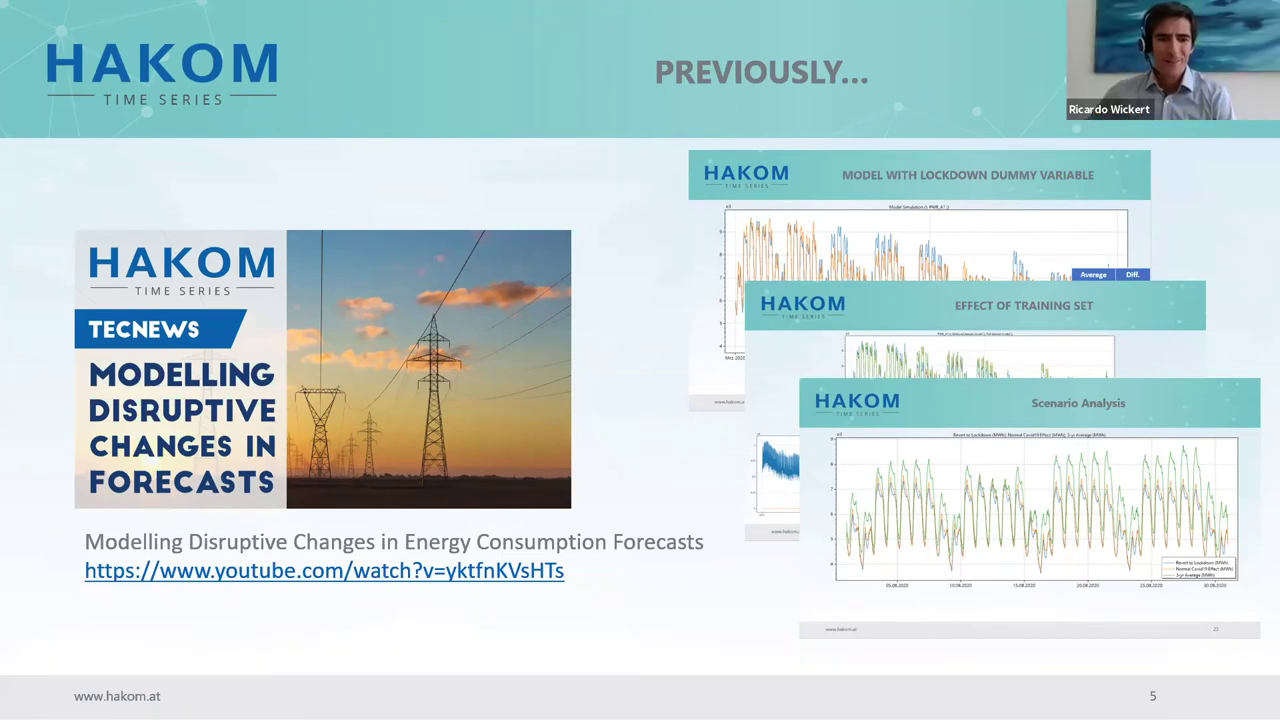
key("Right")
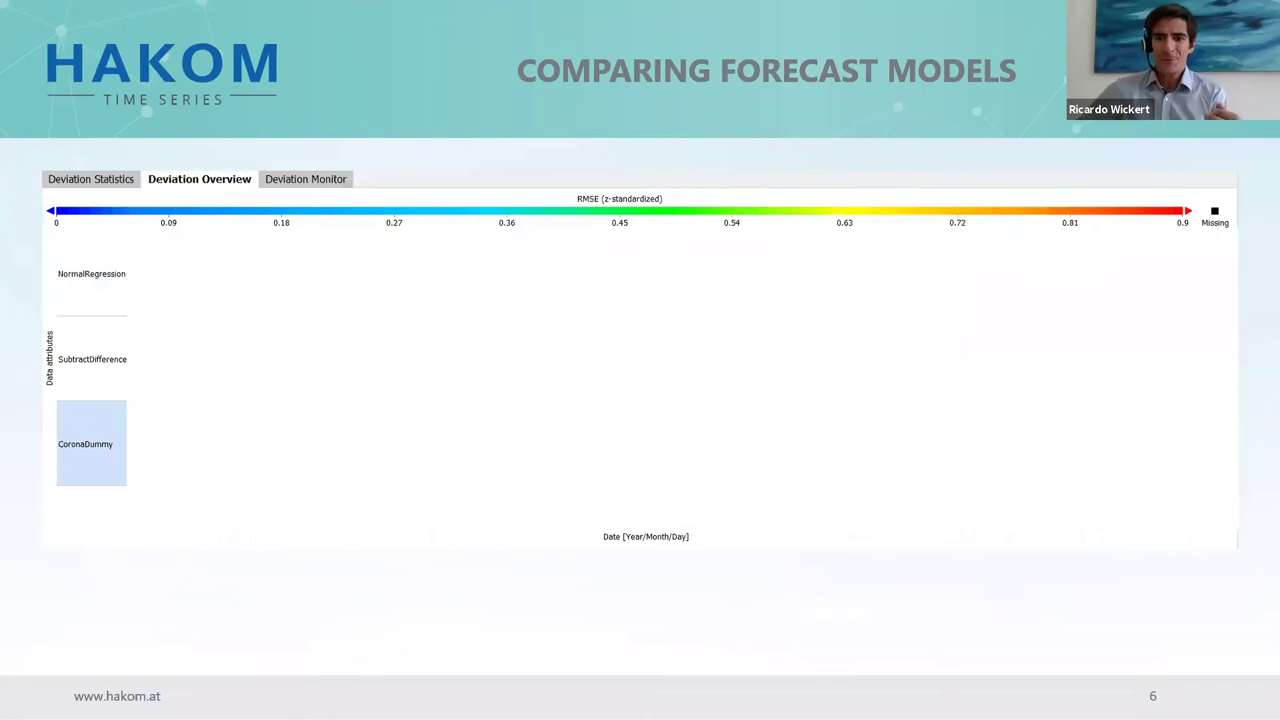